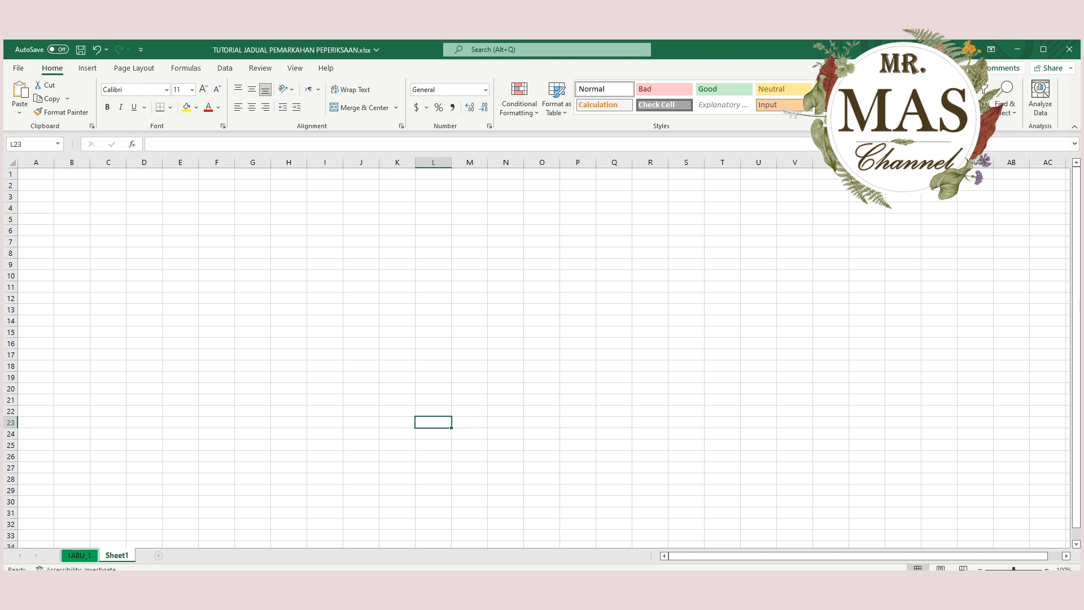
Enter the column headings BIL in A4 and NAMA MURID in B4.
left_click(36, 208)
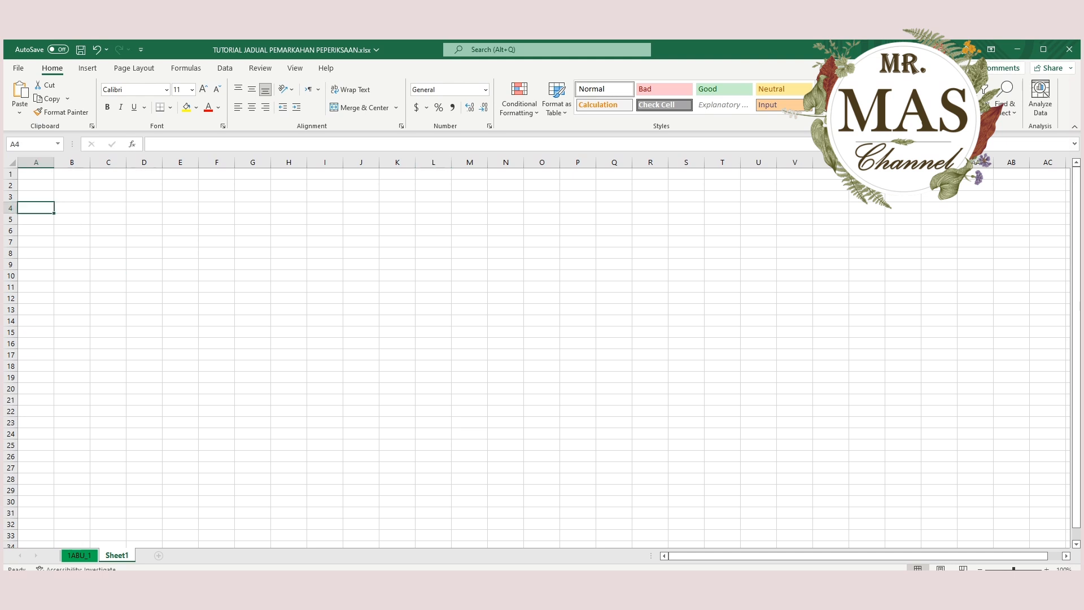
type("BIL")
key("Tab")
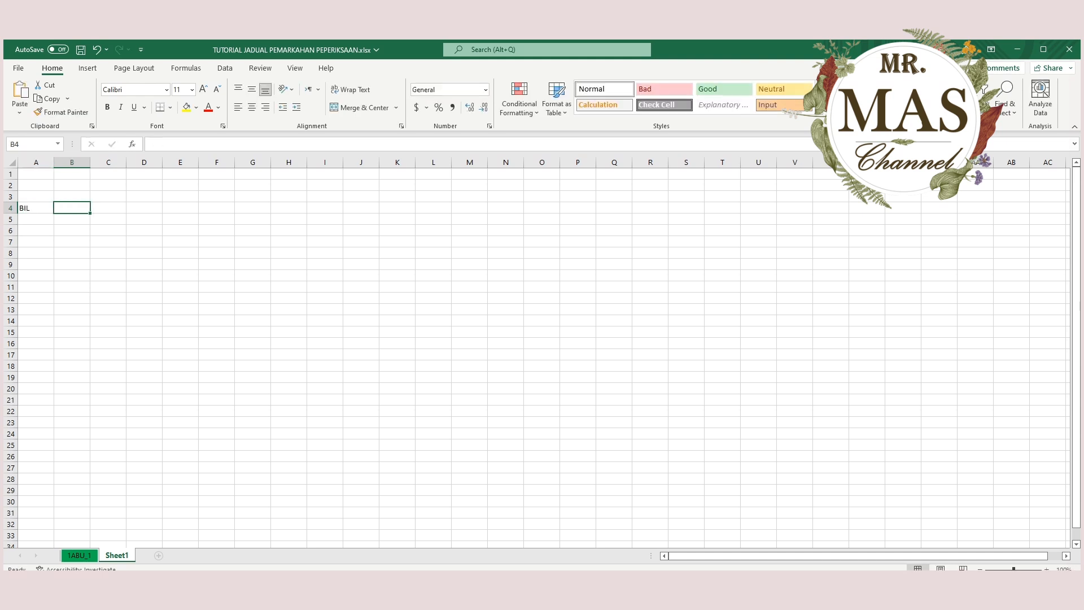
type("NAM")
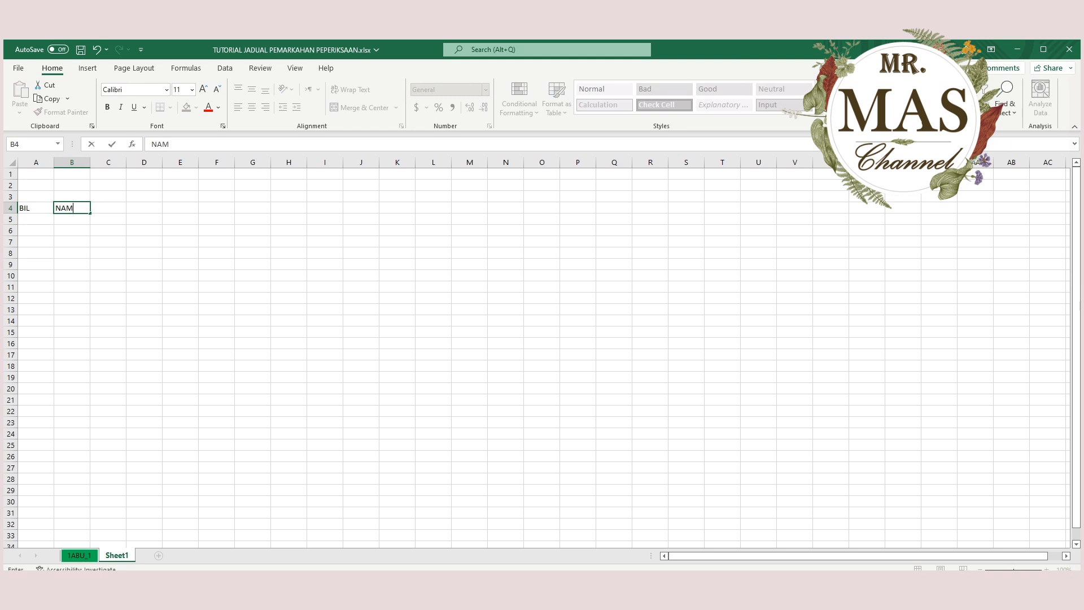
type("AMURID")
key("BackSpace")
key("BackSpace")
key("BackSpace")
key("BackSpace")
key("BackSpace")
type("MURID")
key("Tab")
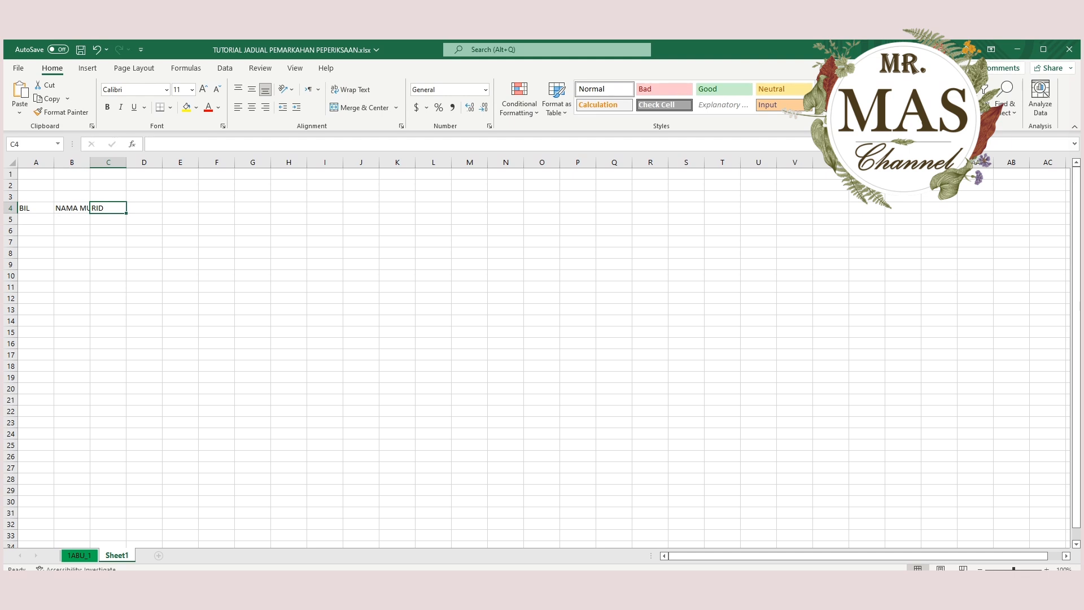
Enter the subject headings QURAN, HAFAZAN and TAJWID in cells C4 to E4.
type("QURAN")
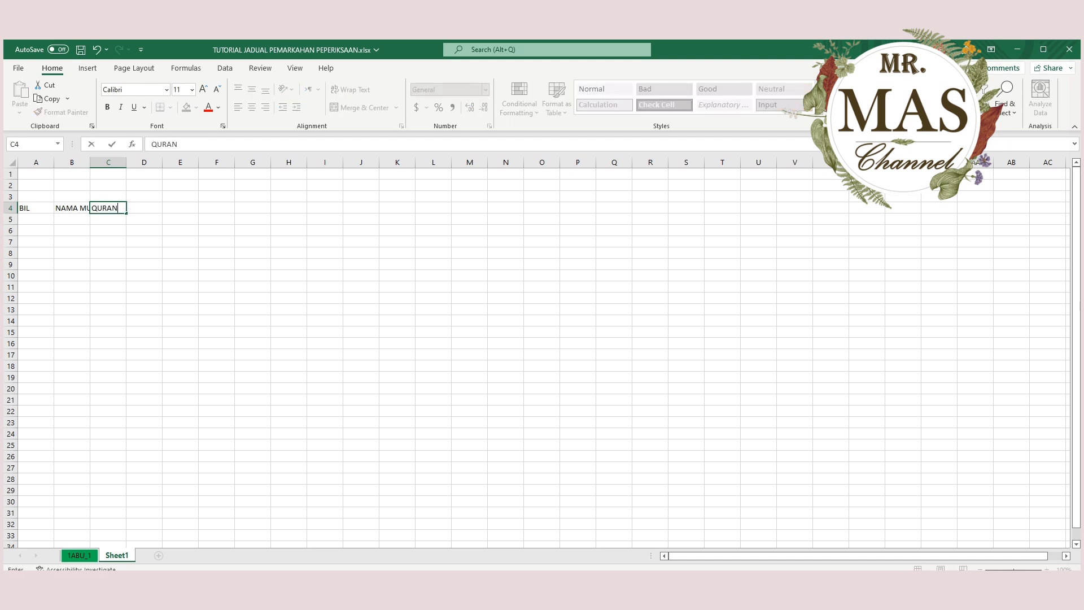
key("Tab")
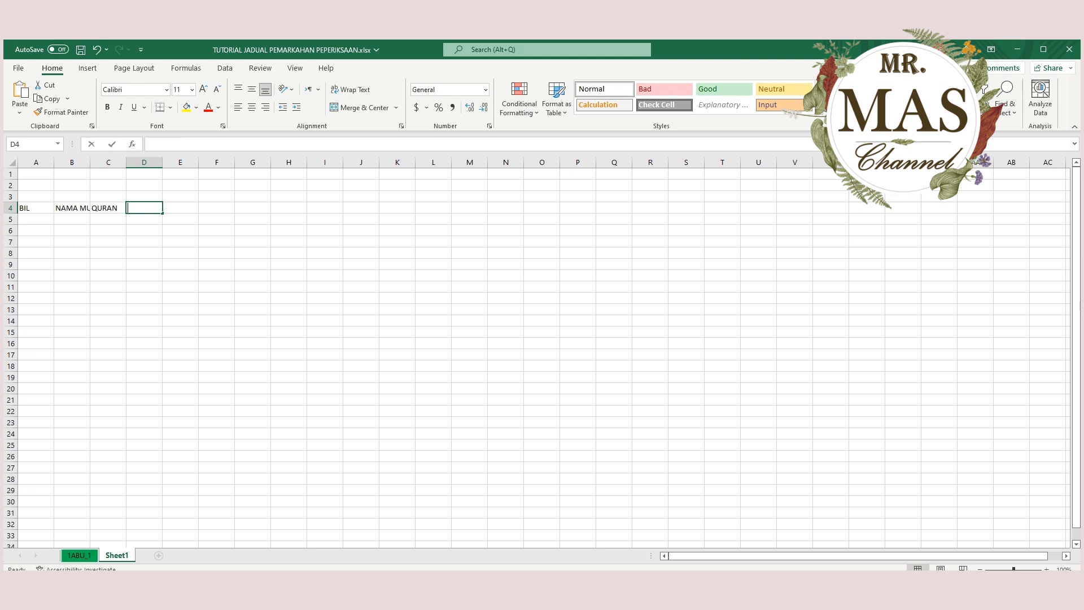
type("HAFAZAN")
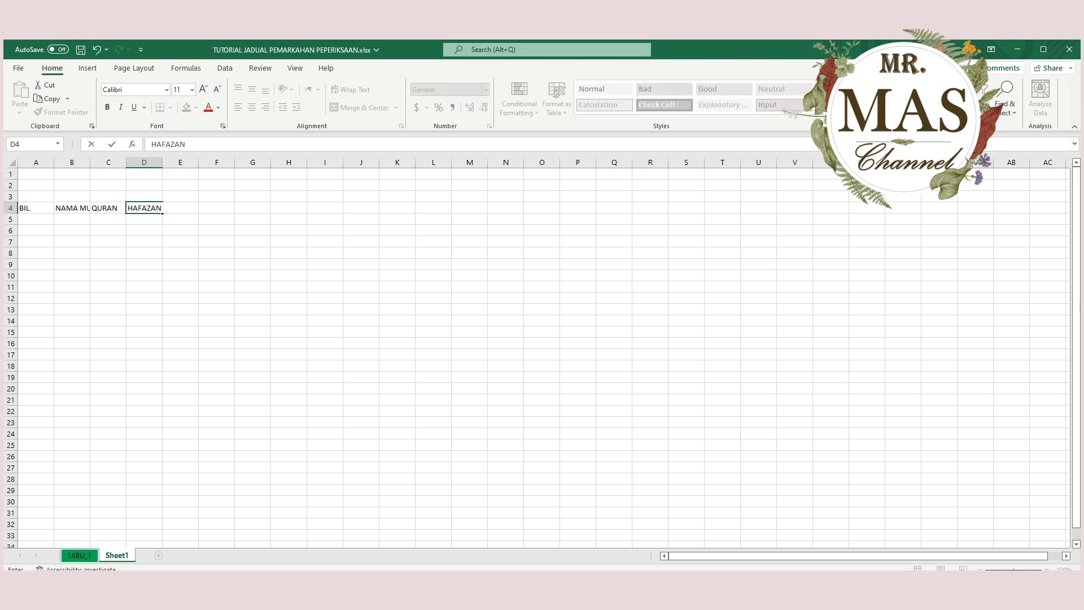
key("Tab")
type("TA")
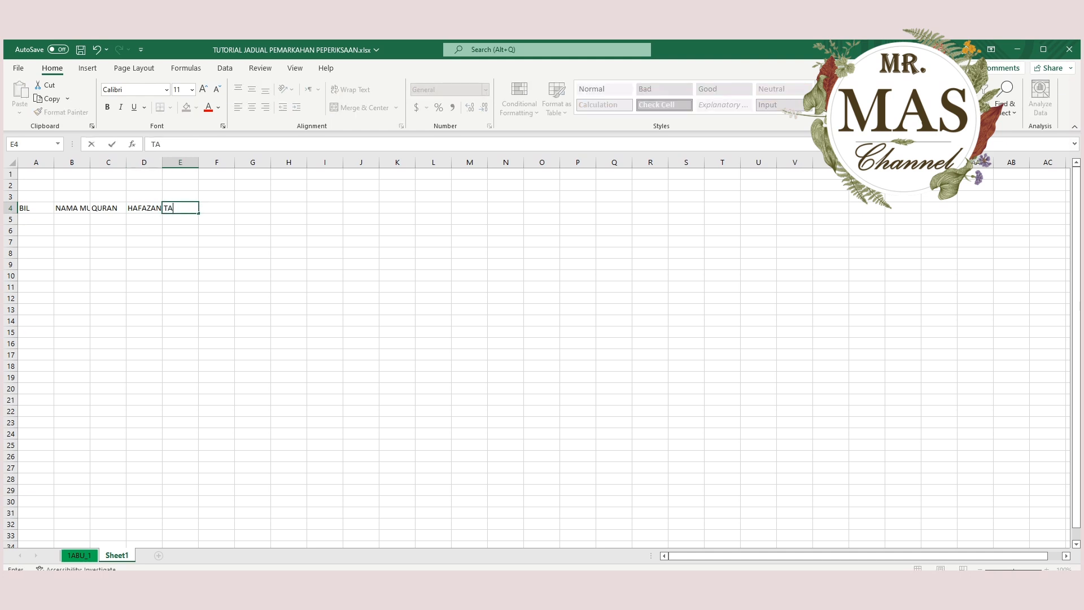
type("JWID")
key("Tab")
Enter the subject headings TAUHID in F4 and FEQAH in G4.
type("TAUIHI")
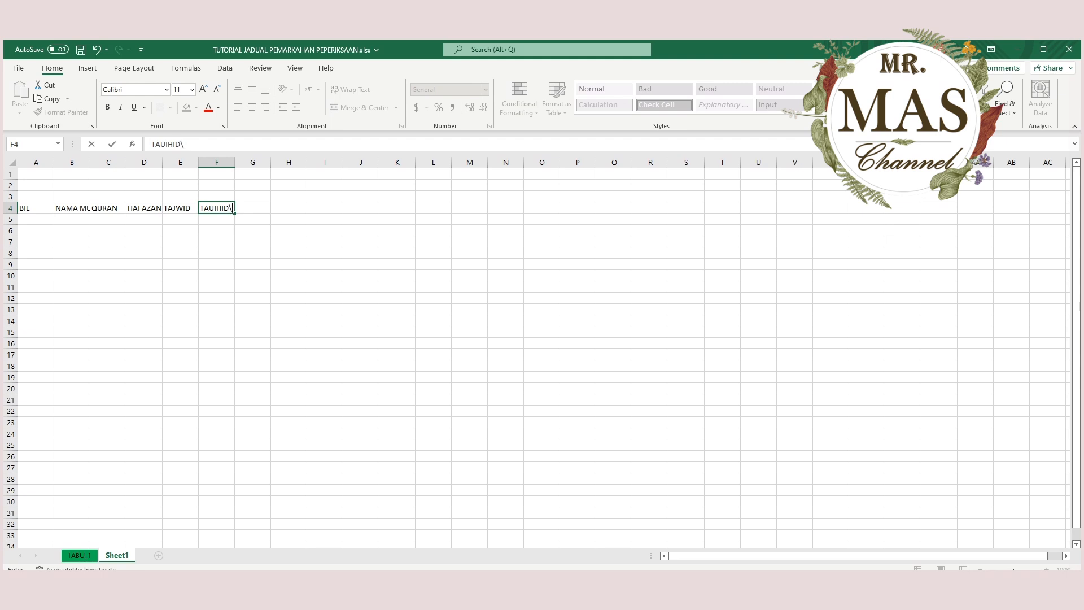
key("BackSpace")
key("BackSpace")
key("BackSpace")
type("HID")
key("Tab")
type("FEQAH")
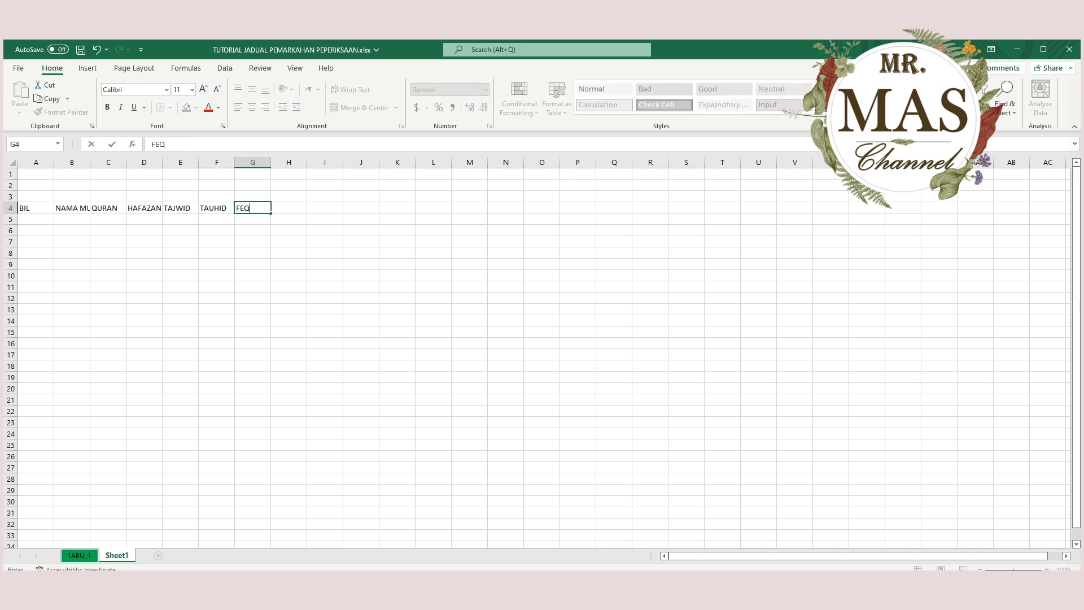
key("Tab")
Enter the subject headings AKHLAK, SIRAH and B.ARAB in cells H4 to J4.
type("AKHLAK")
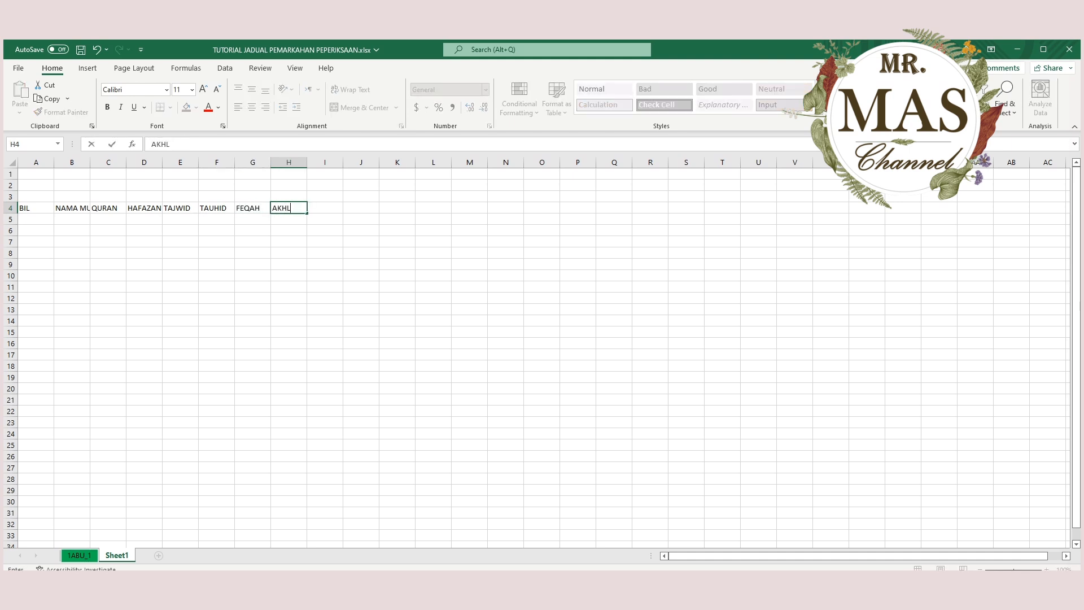
key("Tab")
type("SIRAH")
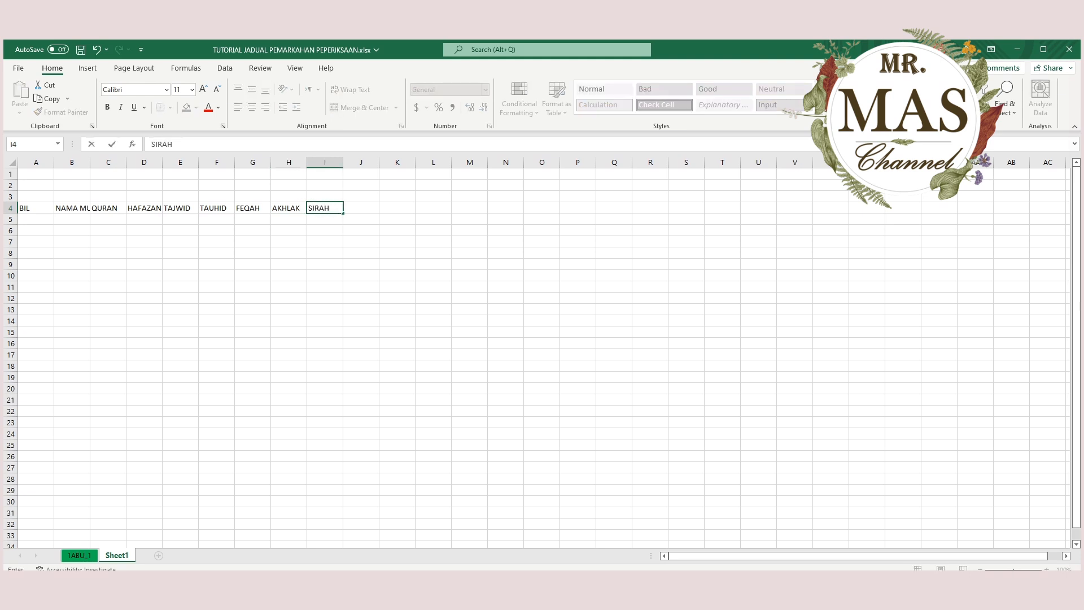
key("Tab")
type("B.ARAB")
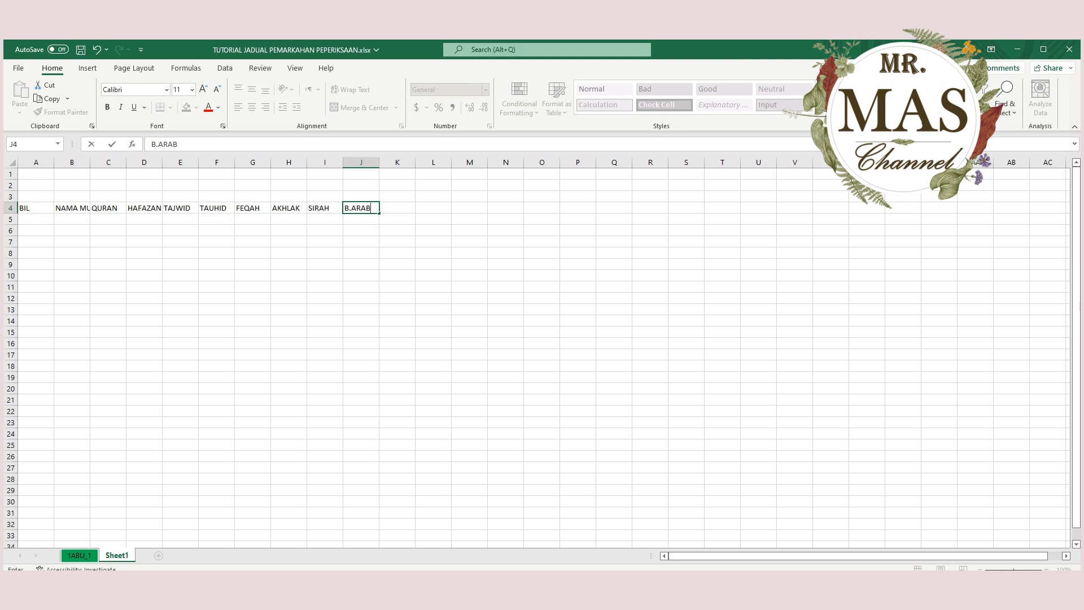
key("Tab")
Enter the subject headings JAWI, KHAT and IMLAK in cells K4 to M4.
type("JAWI")
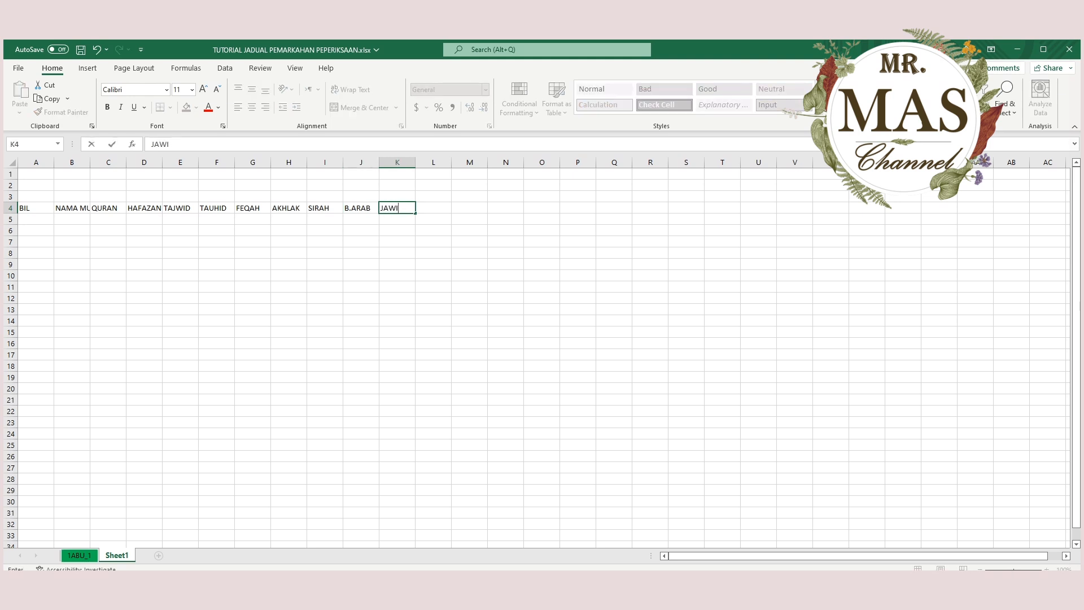
key("Tab")
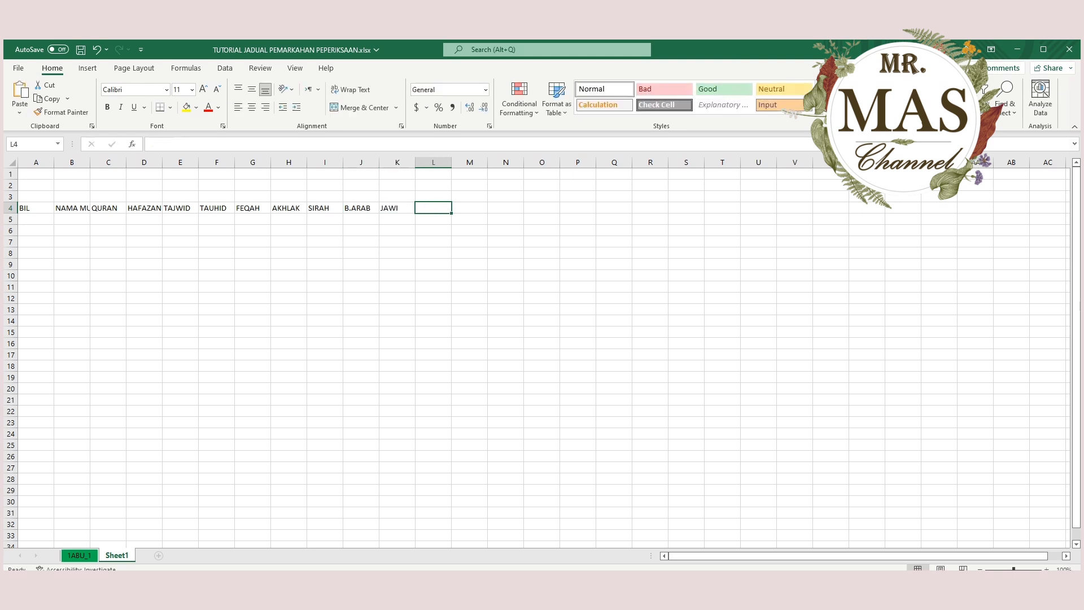
type("KHAT")
key("Tab")
type("I")
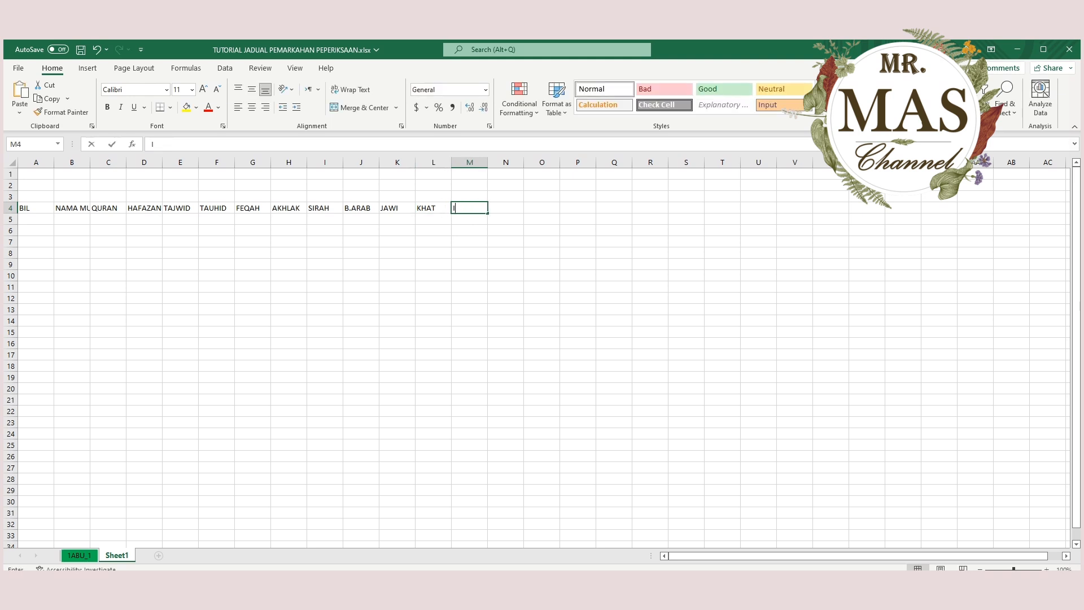
type("MLAK")
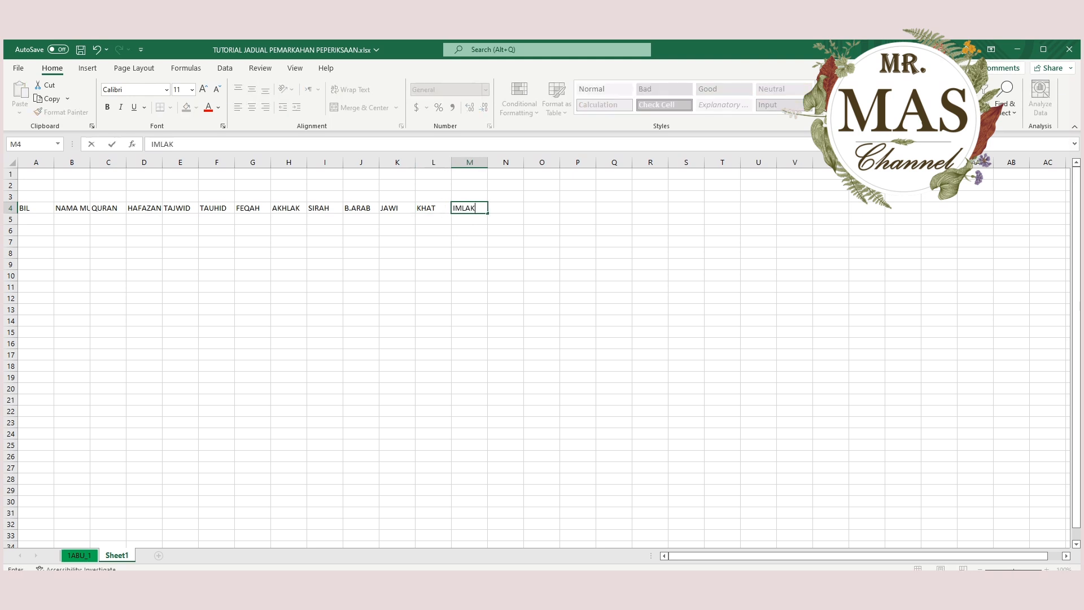
Review the subject headings from QURAN to IMLAK across C4:M4.
left_click(108, 208)
key("Right")
key("Right")
key("Right")
key("Right")
key("Right")
key("Right")
key("Right")
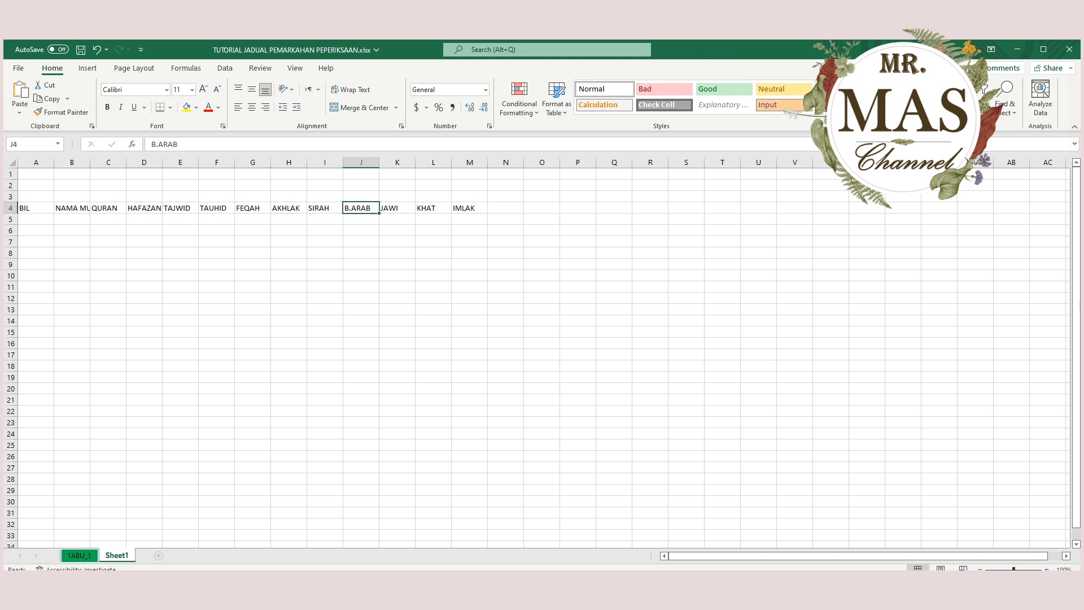
key("Right")
key("Right")
key("Right")
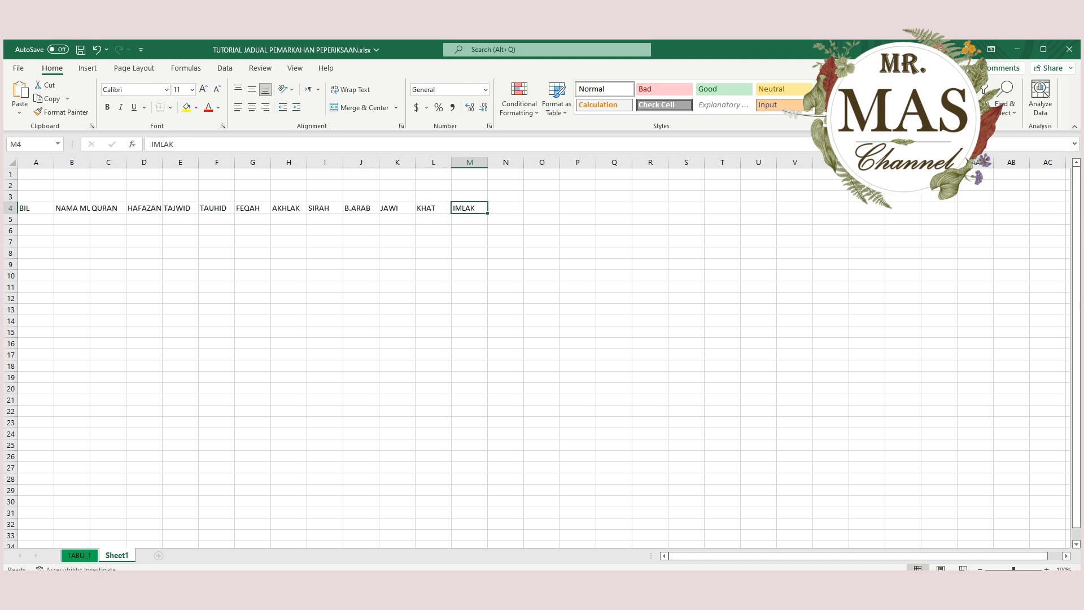
left_click_drag(108, 208, 469, 207)
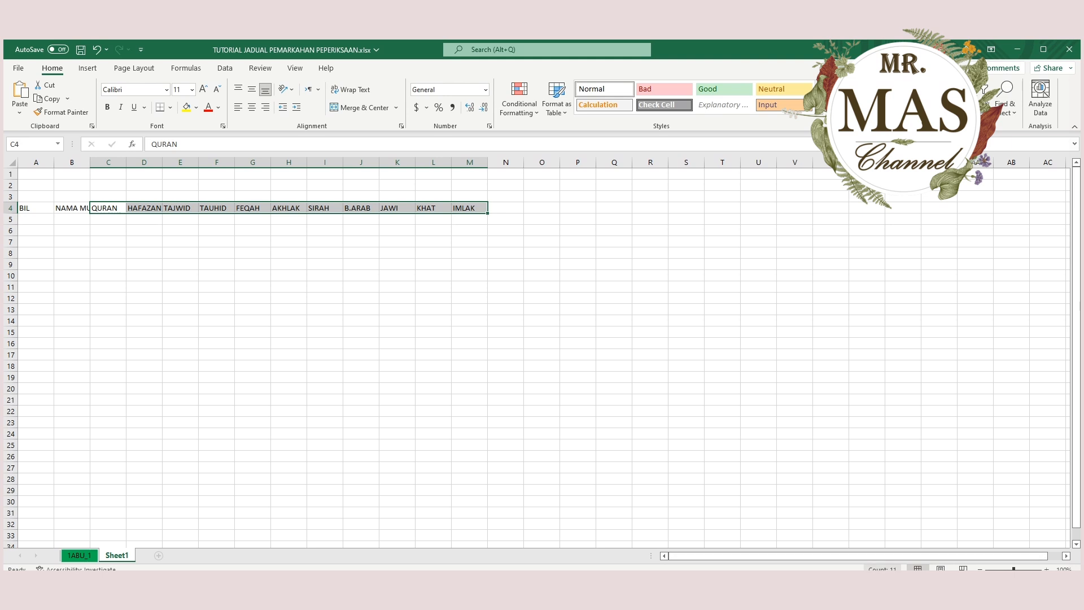
left_click(650, 366)
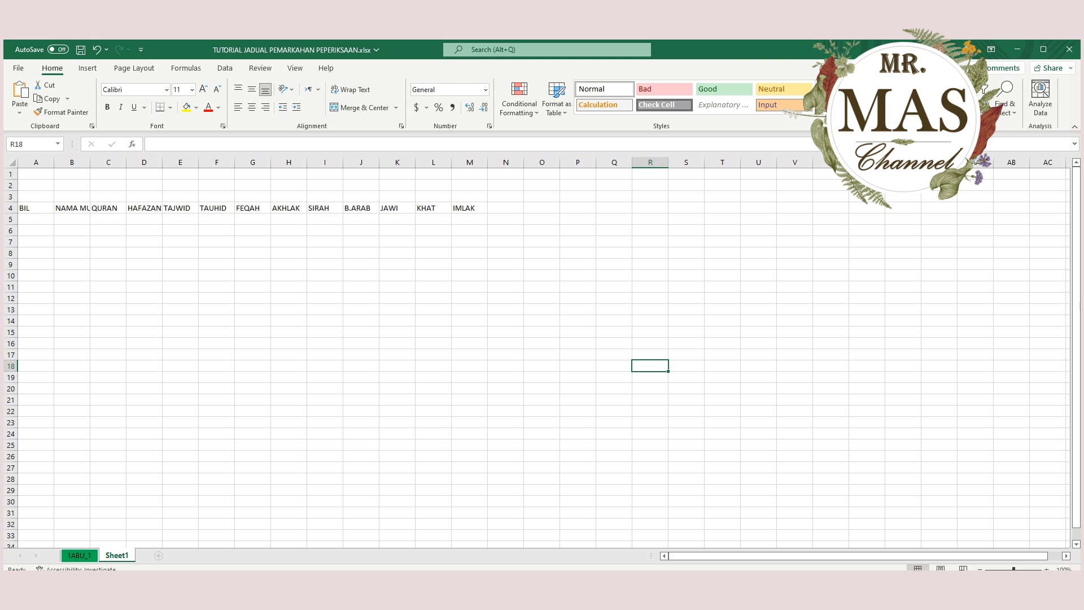
Add the heading JUMLAH BESAR in N4, beside the IMLAK column.
left_click(506, 208)
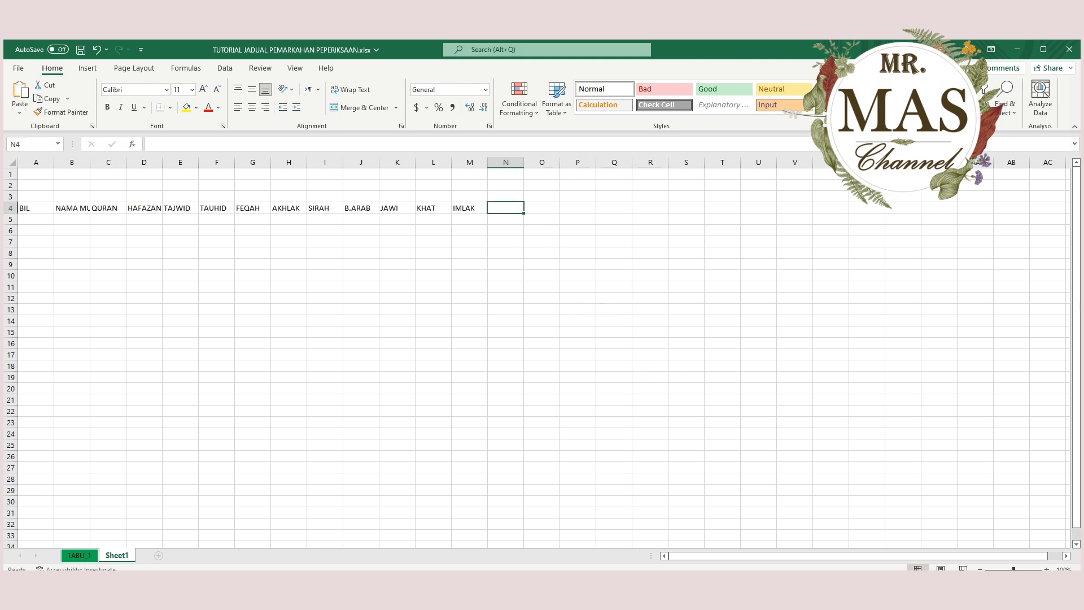
type("JU")
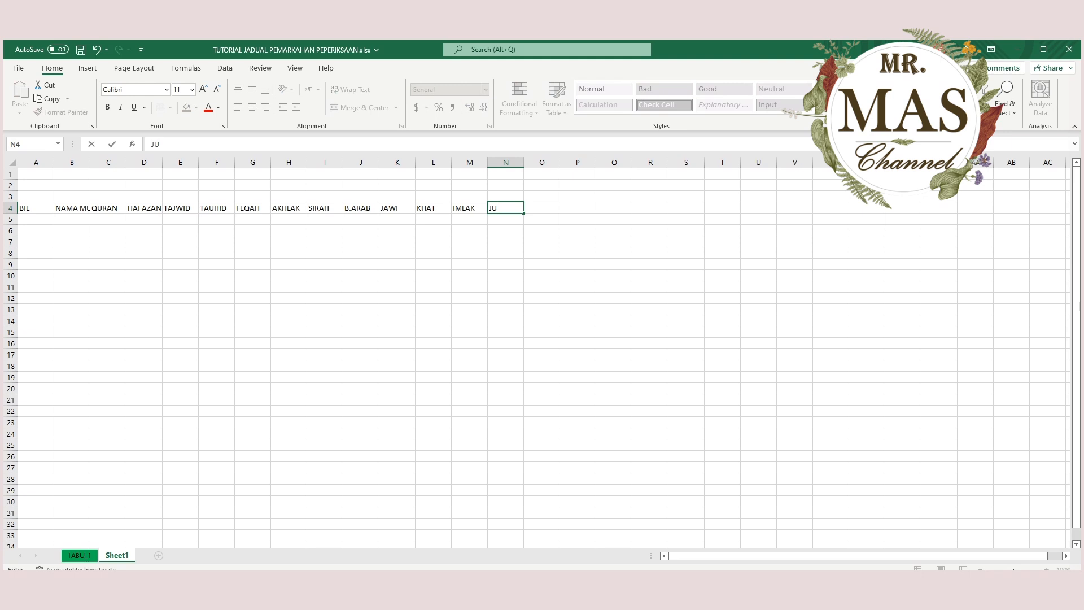
type("MLAH BESAR")
left_click(144, 219)
left_click(108, 208)
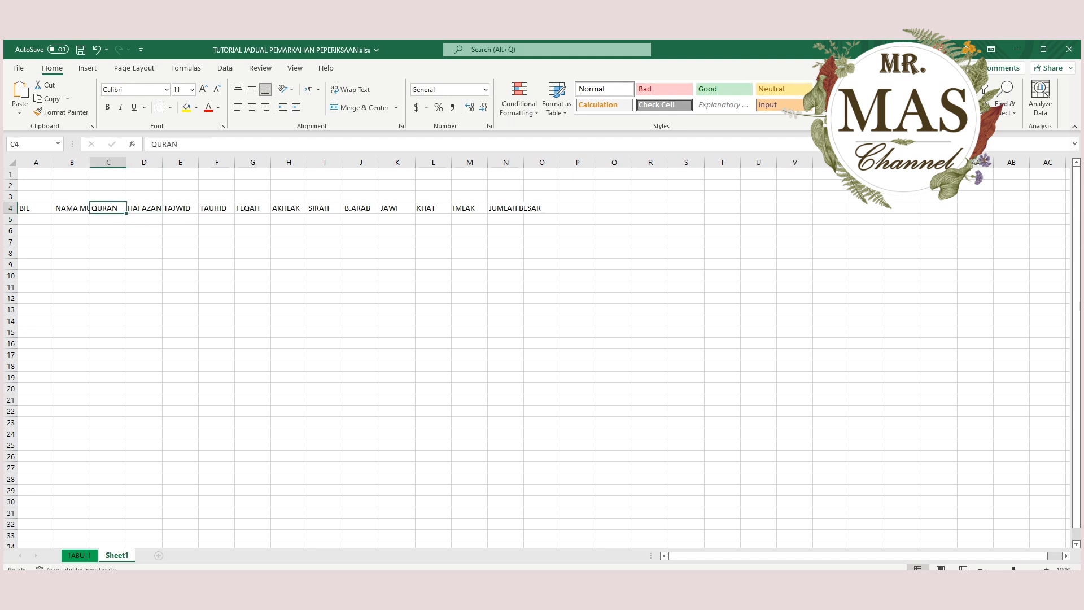
Enter 50% in C5 under the QURAN heading.
left_click(108, 219)
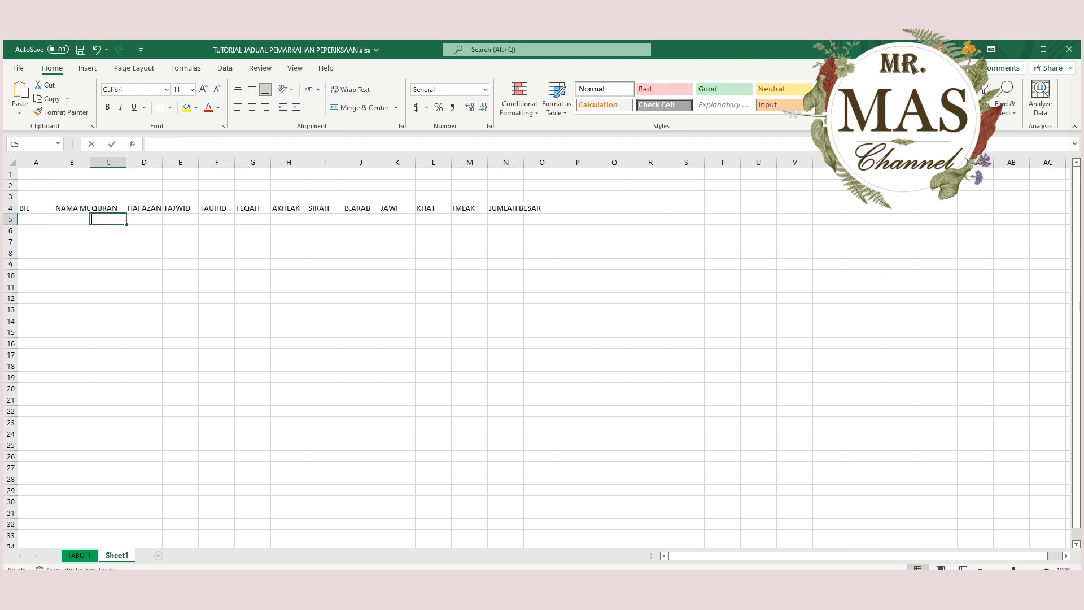
type("50")
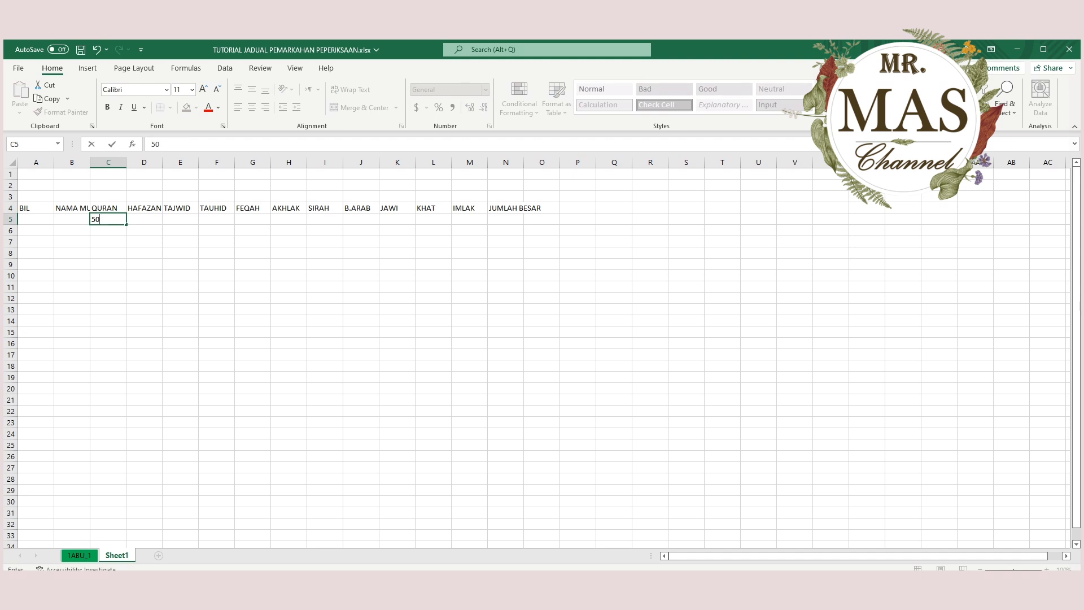
type("%")
key("Tab")
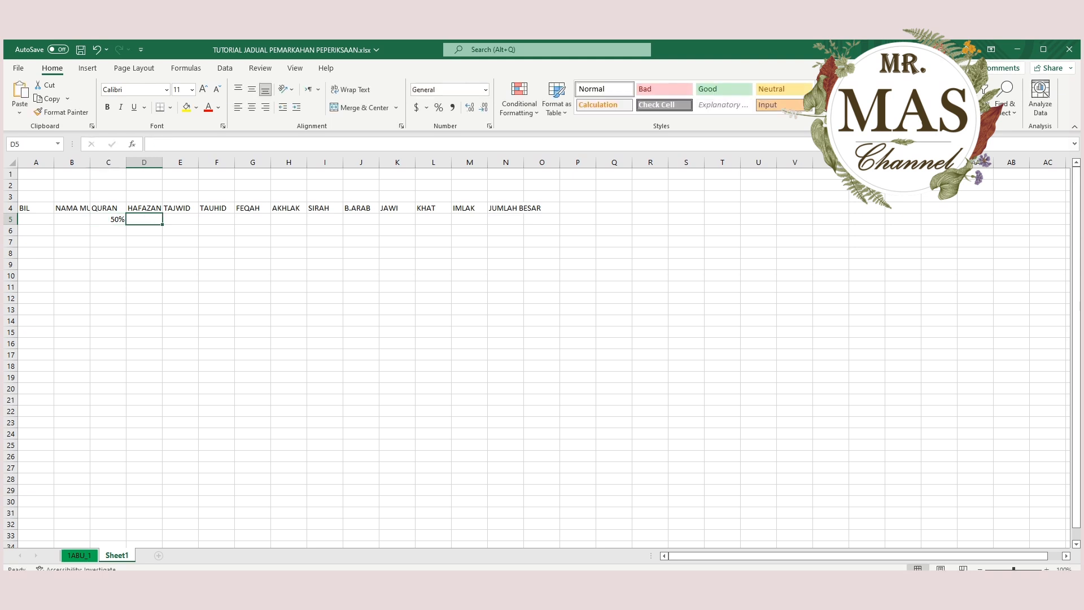
Copy the 50% value from C5 to D5:M5 under the other subjects, keeping its percentage format.
left_click(109, 253)
left_click(144, 220)
left_click(108, 219)
key("ctrl+c")
left_click_drag(144, 219, 470, 220)
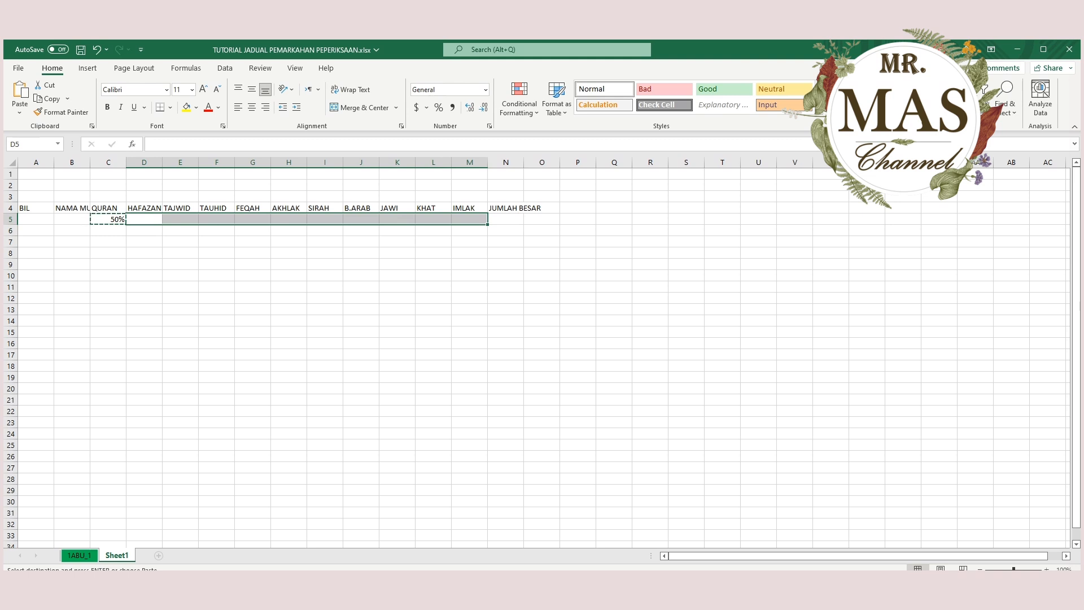
key("ctrl+v")
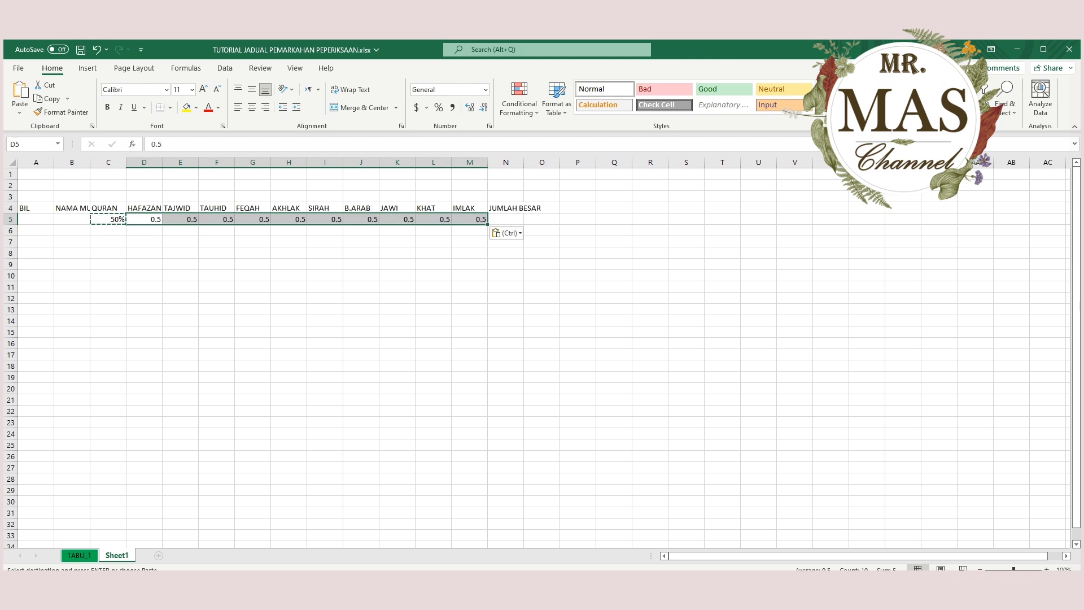
key("Escape")
key("ctrl+v")
left_click(144, 287)
left_click(433, 264)
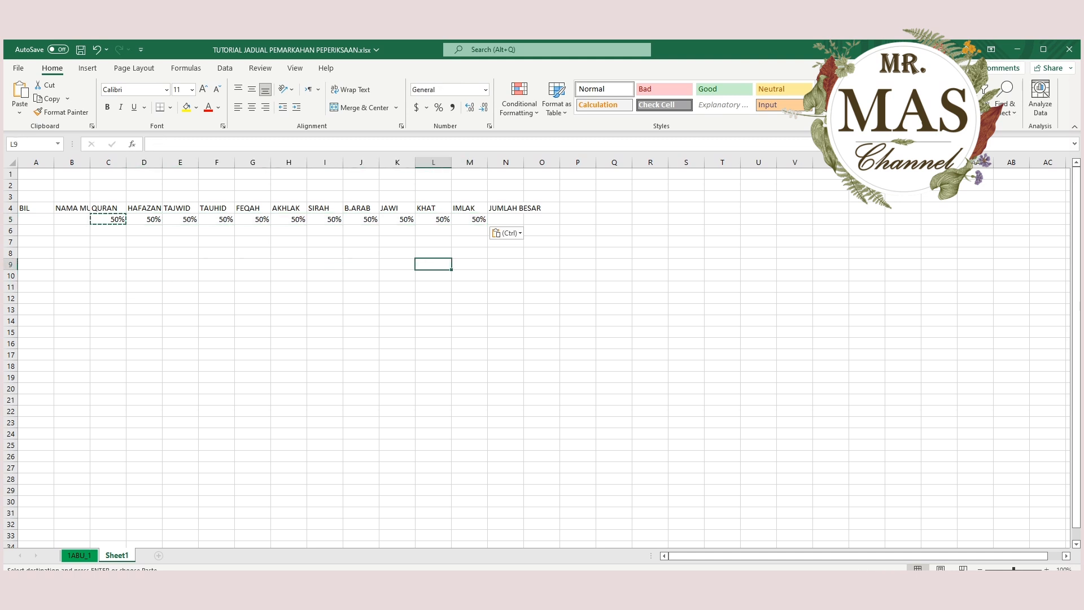
Try a fixed total of 550% in N5 under JUMLAH BESAR, based on the maximum marks in C5:M5.
left_click(505, 219)
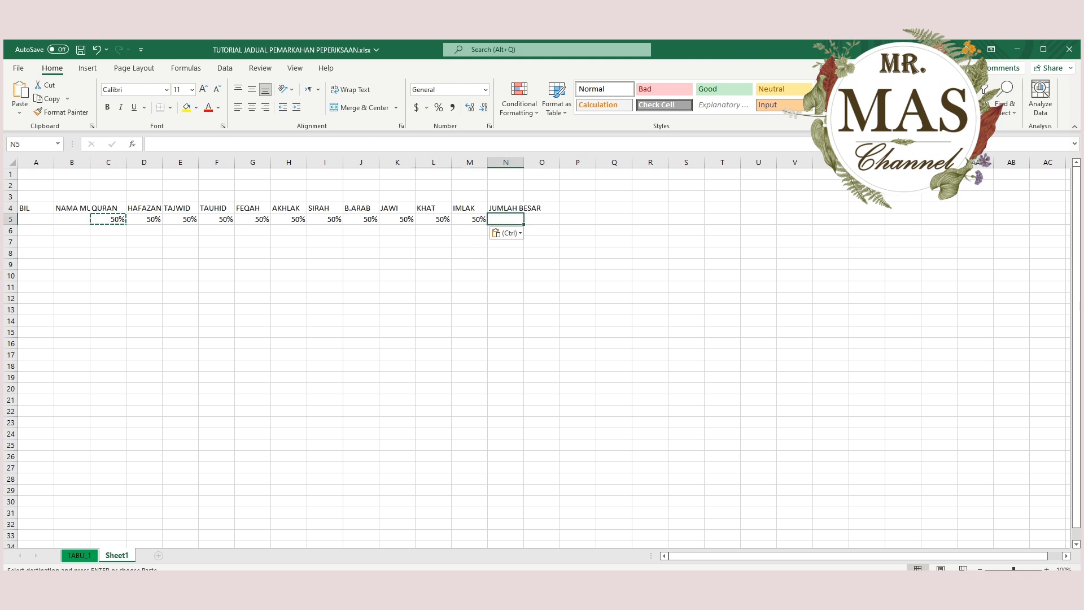
left_click_drag(108, 219, 470, 221)
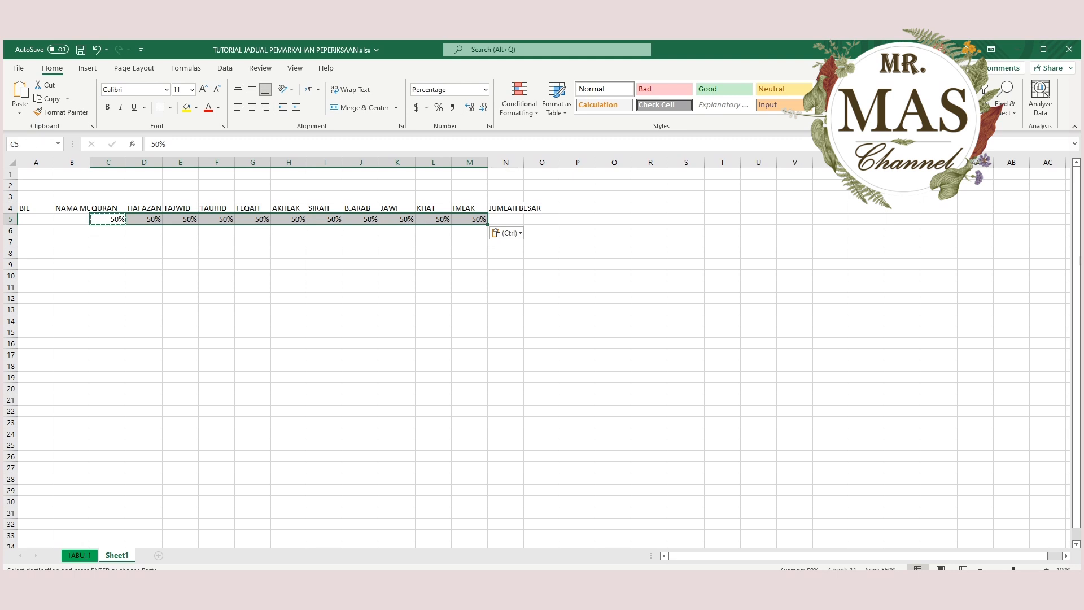
left_click(360, 276)
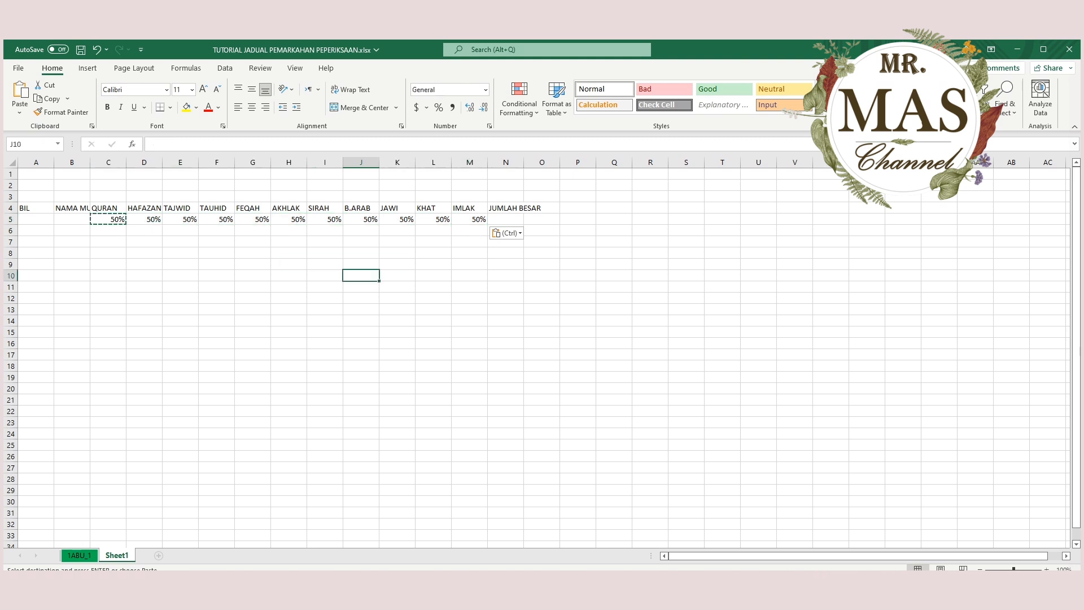
left_click(505, 219)
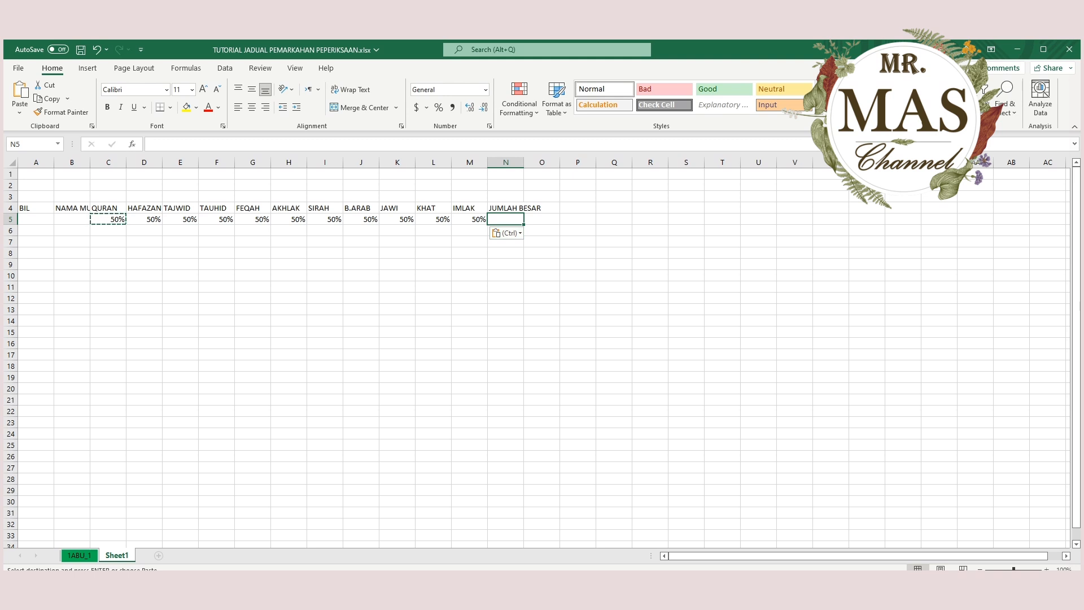
type("55")
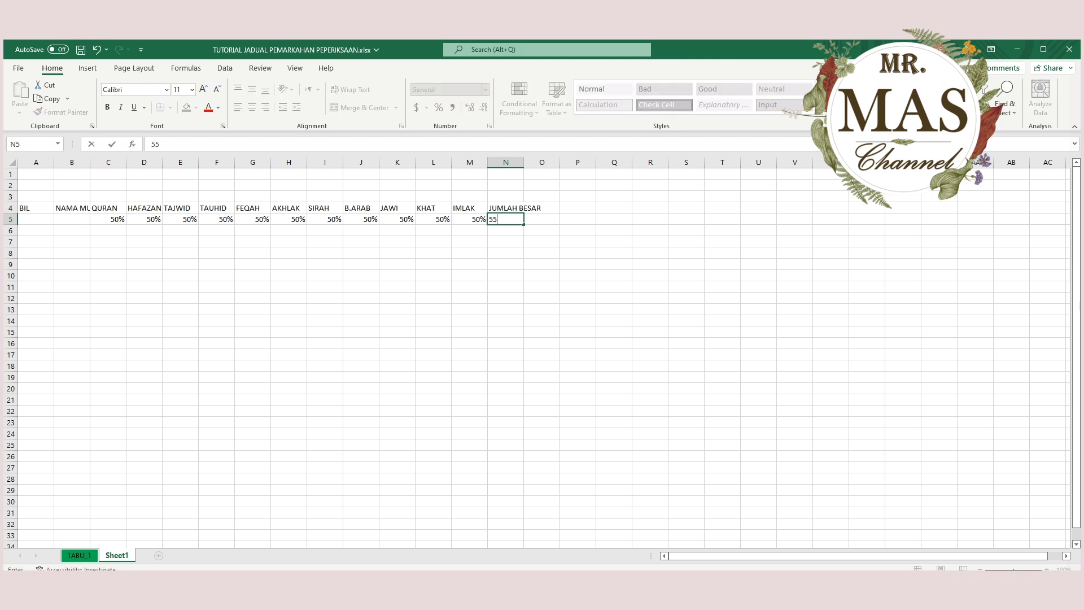
type("0%")
key("Return")
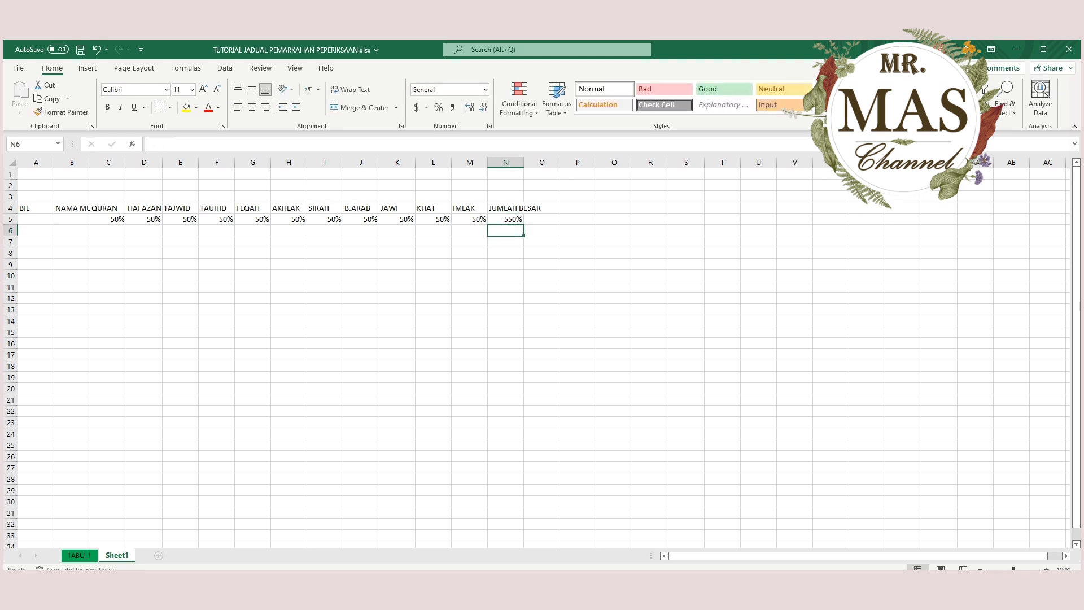
key("ctrl+z")
Enter the formula =SUM(C5:M5) in N5 to total the subjects' maximum marks under JUMLAH BESAR.
type("=")
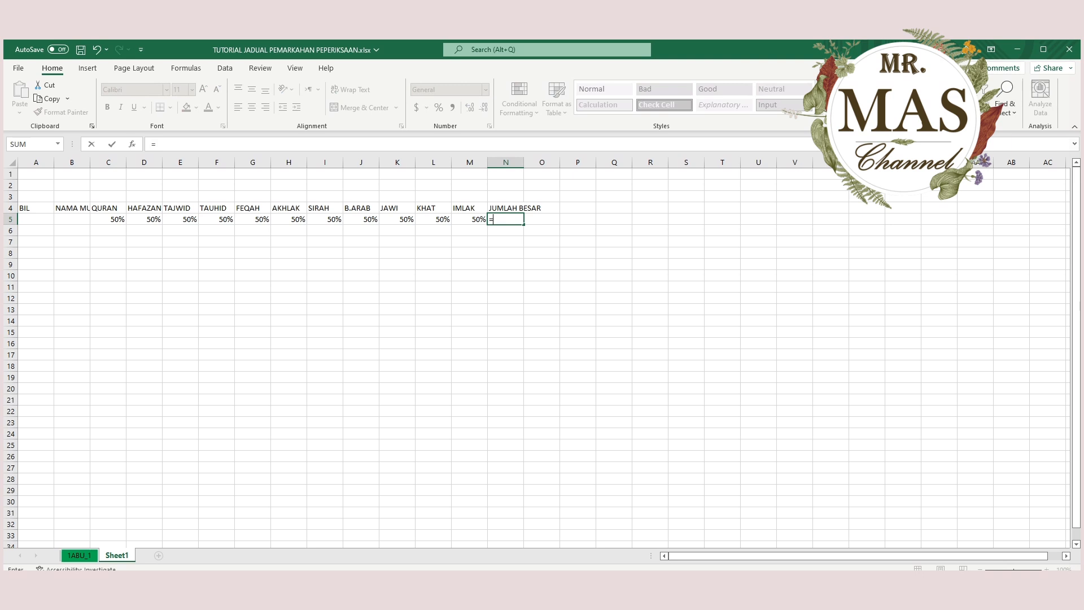
type("SUM")
type("(")
left_click_drag(108, 219, 470, 220)
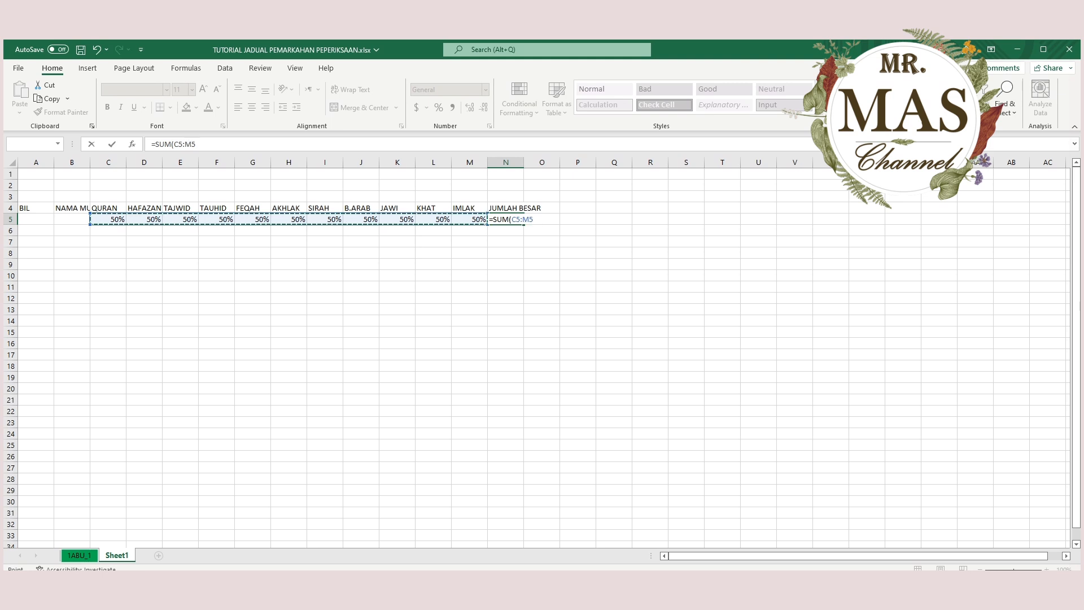
type(")")
key("Return")
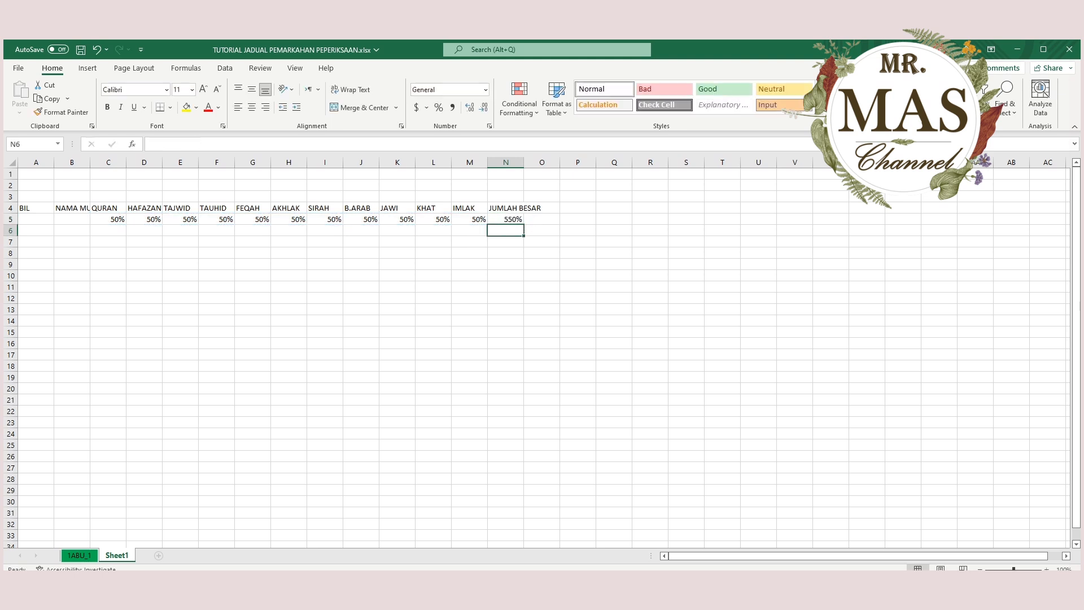
Clear the total in N5 and recreate it with AutoSum over C5:M5, checking the range it uses.
left_click(505, 219)
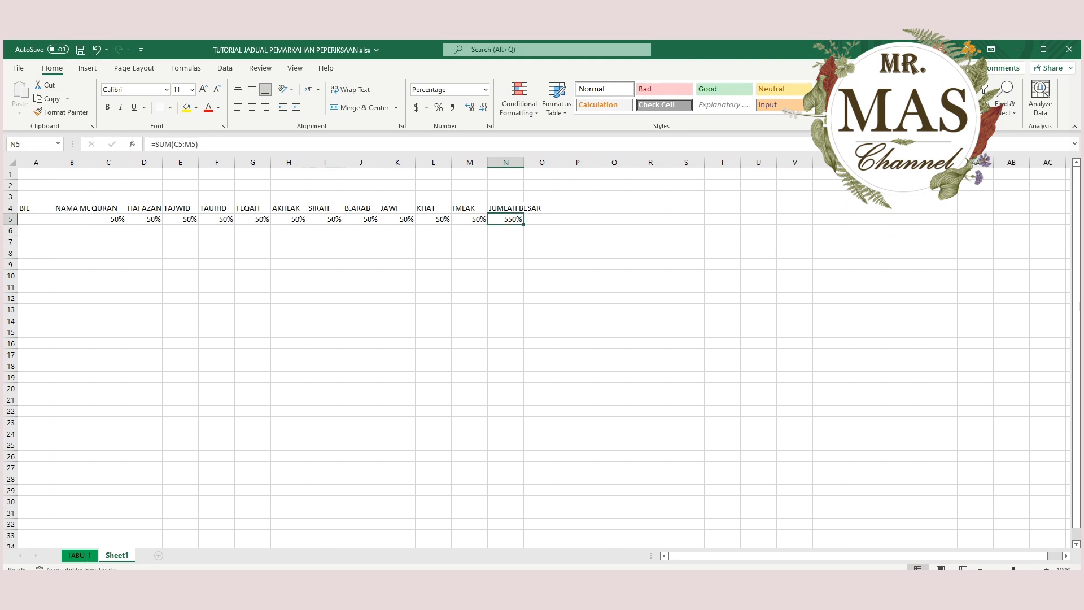
key("Delete")
left_click(505, 253)
left_click(506, 219)
left_click_drag(506, 219, 108, 219)
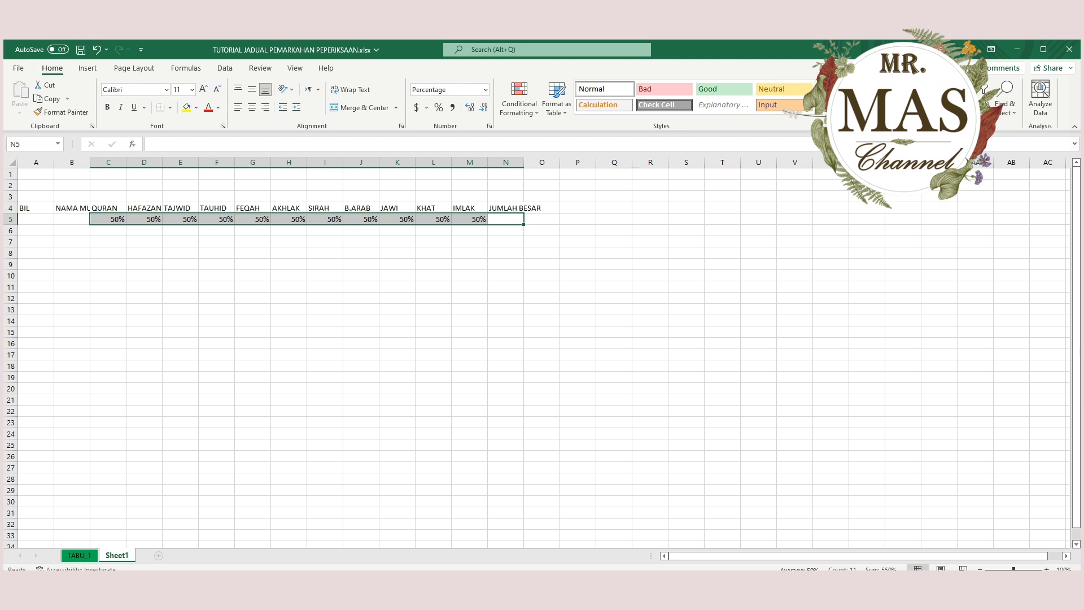
key("alt+equal")
left_click(505, 219)
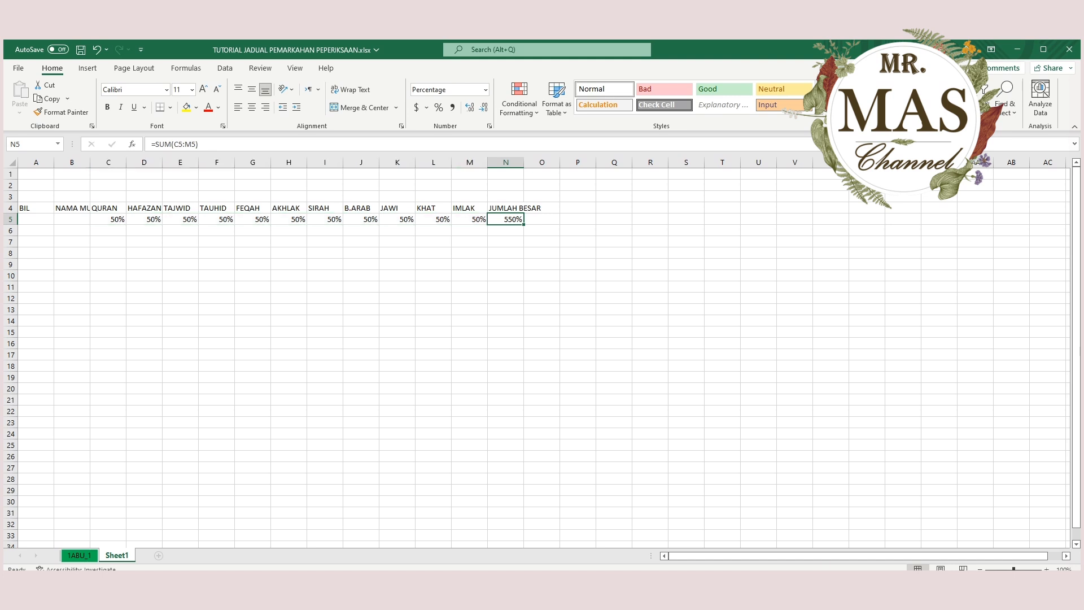
key("F2")
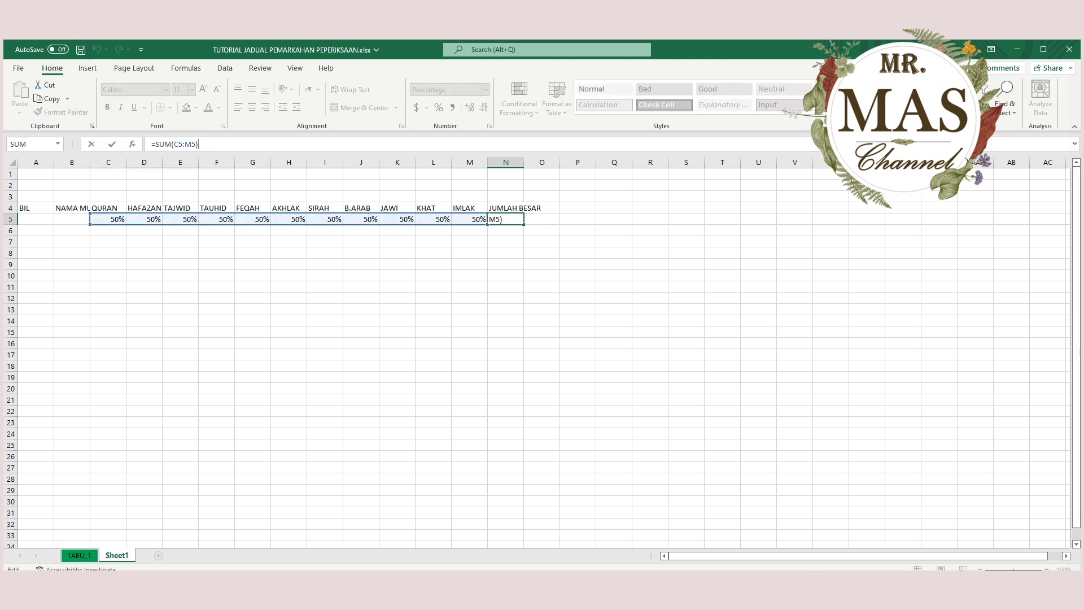
left_click(289, 309)
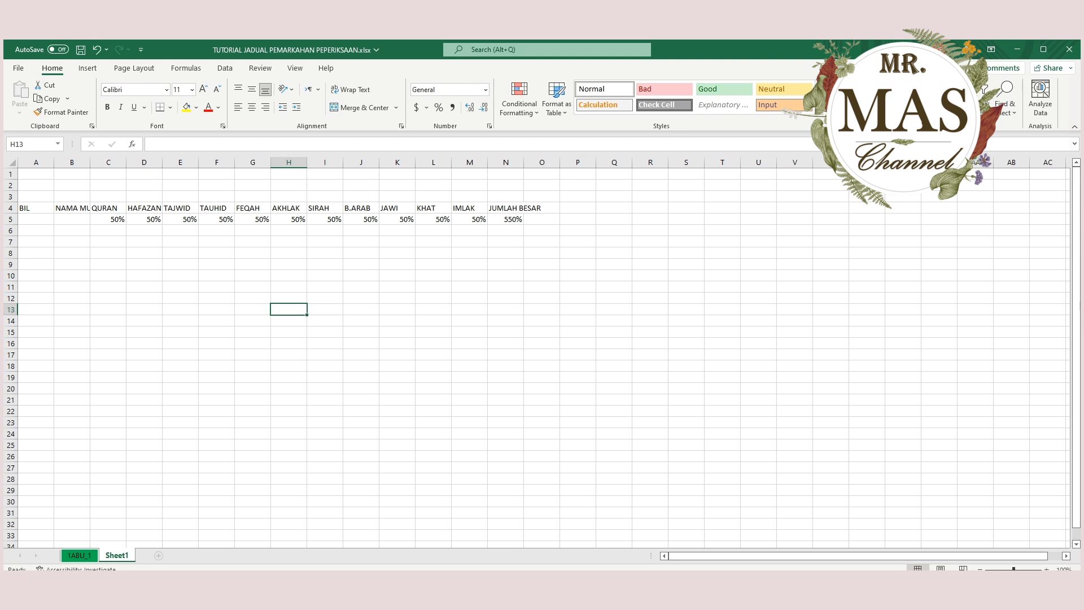
Add the headings PERATUSAN, GRED, KELAS and KEDUDUKAN DALAM KELAS in O4:R4, beside JUMLAH BESAR.
left_click(541, 207)
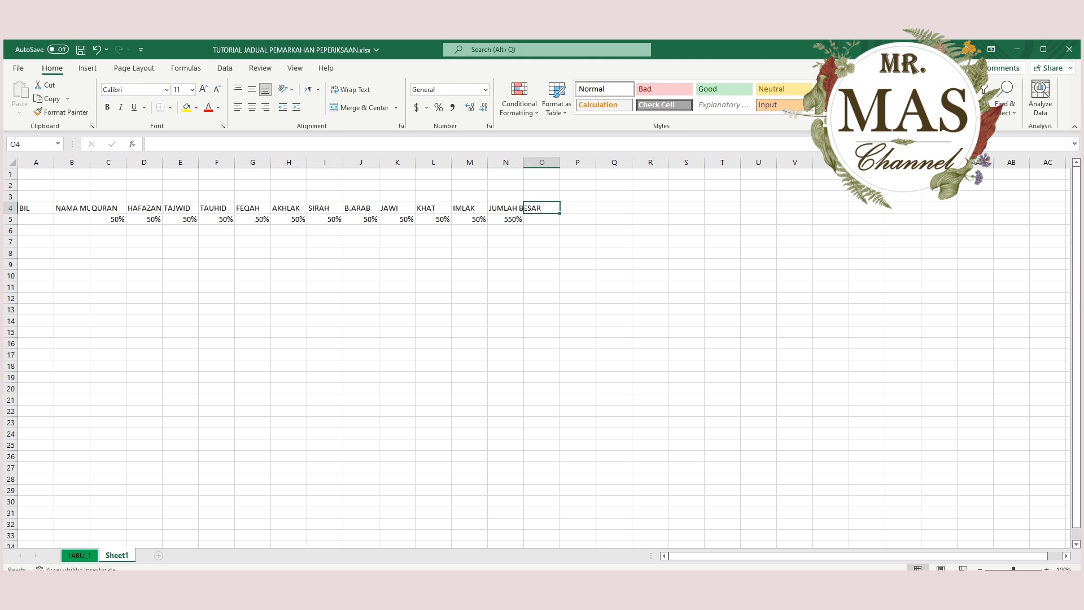
type("PERATU")
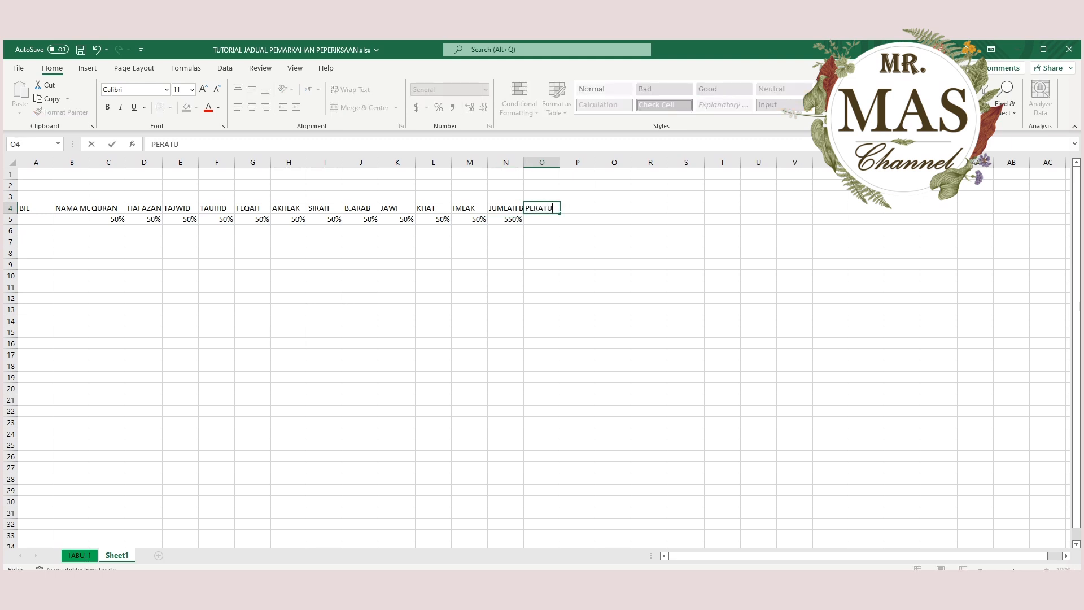
type("SAN")
key("Tab")
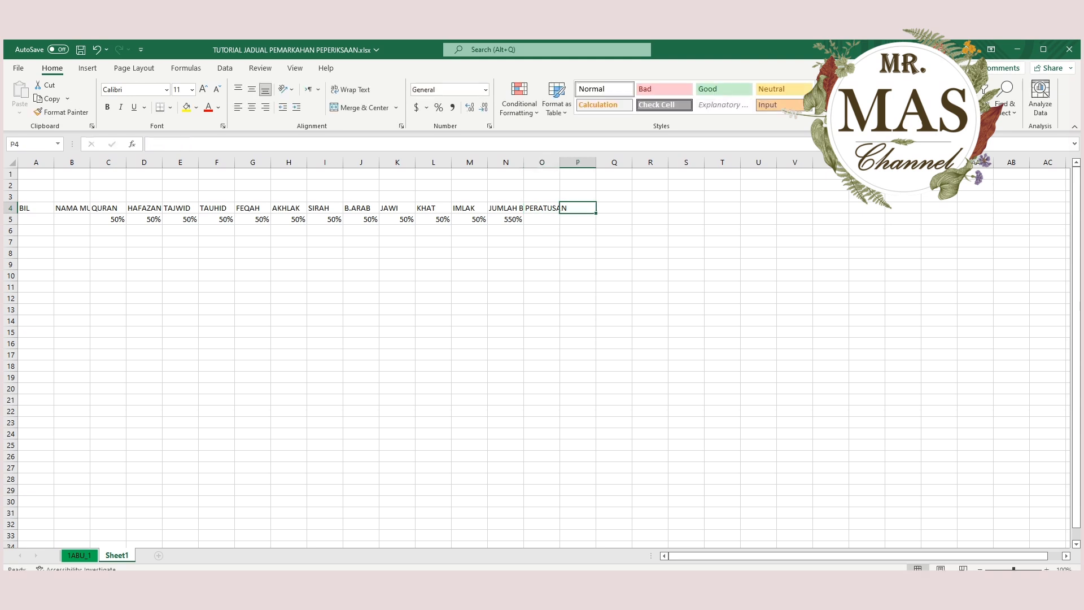
type("GRED")
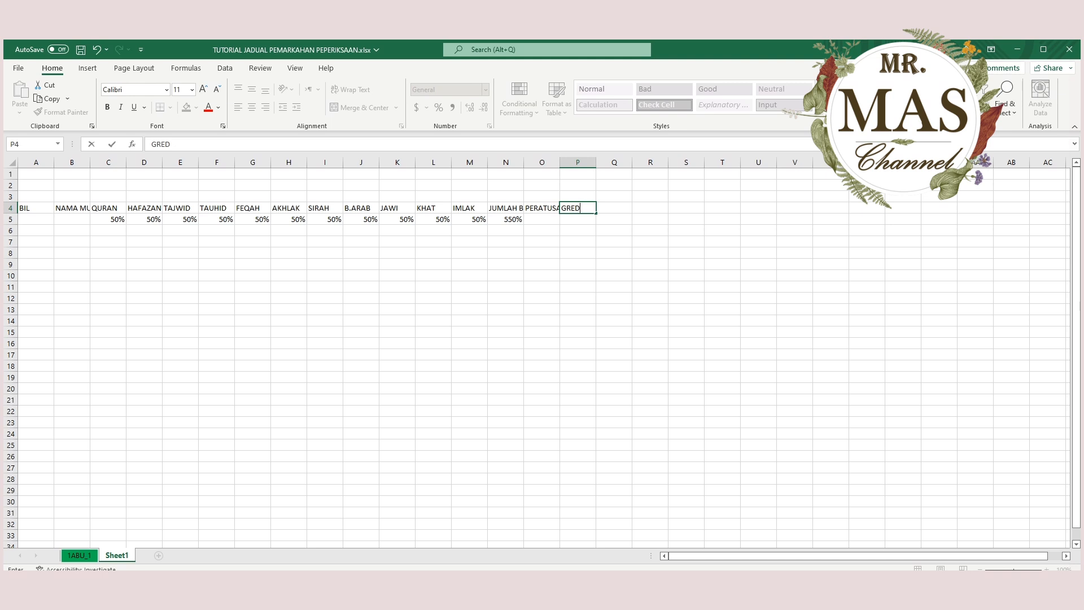
key("Tab")
type("KELAS")
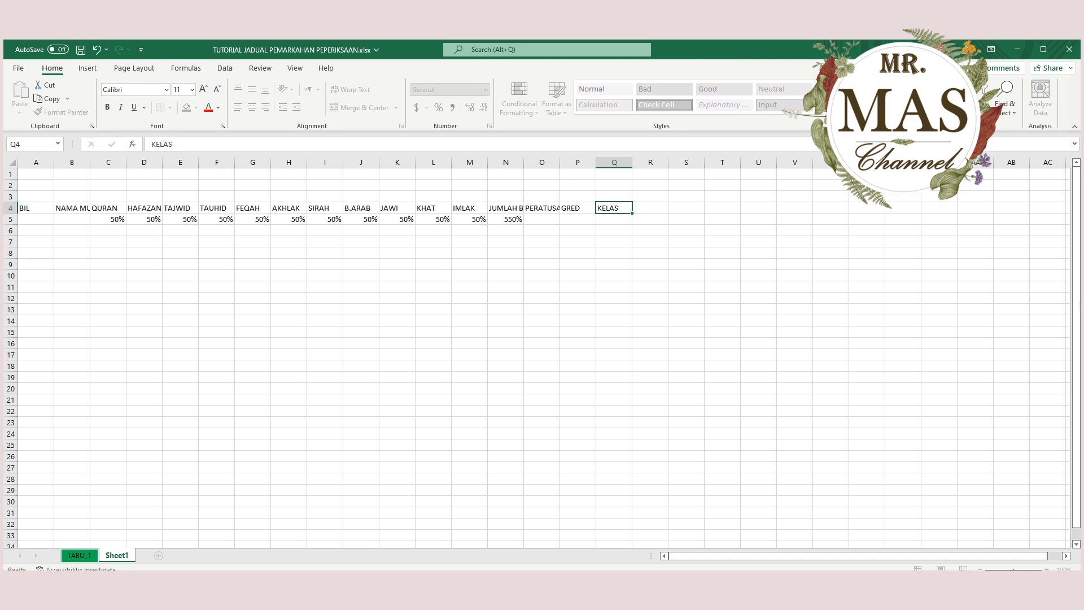
key("Tab")
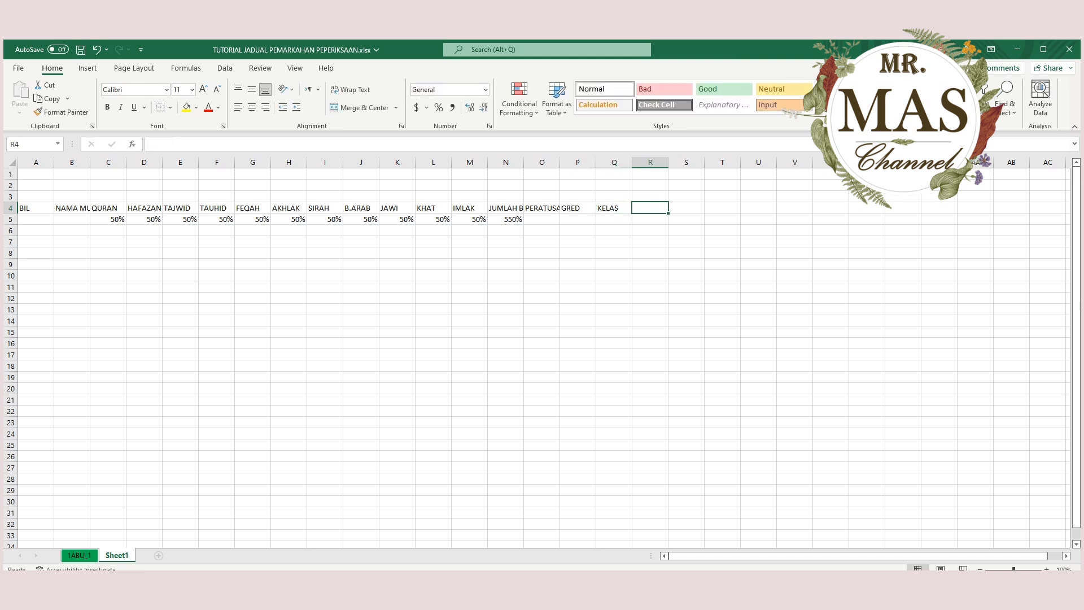
type("KEDUDUKAN DALAM KELAS")
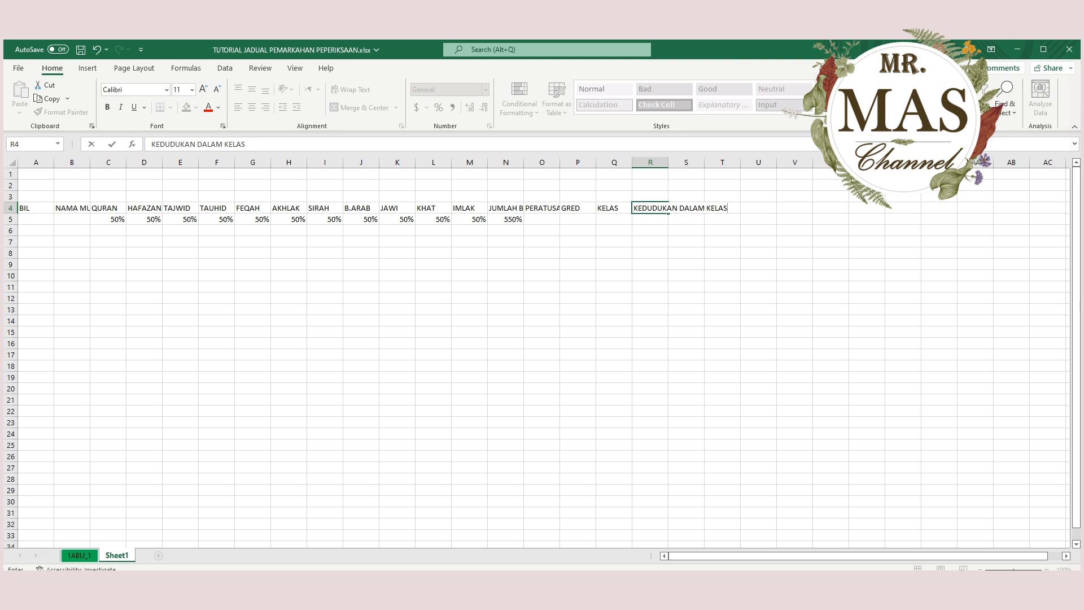
key("Return")
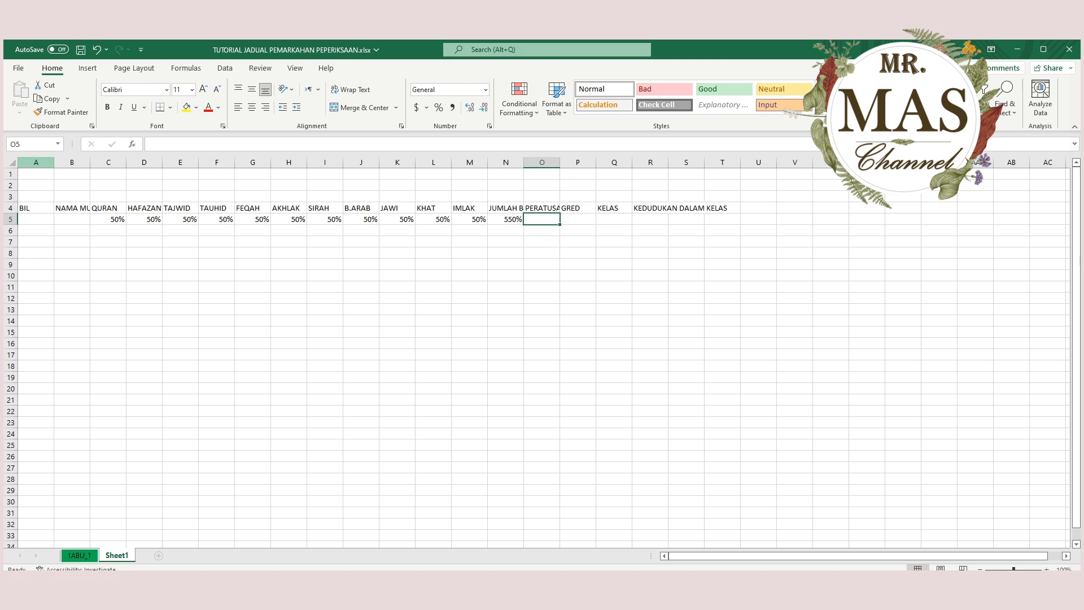
Try auto-fitting the widths of columns A:T to their contents.
left_click_drag(36, 162, 722, 162)
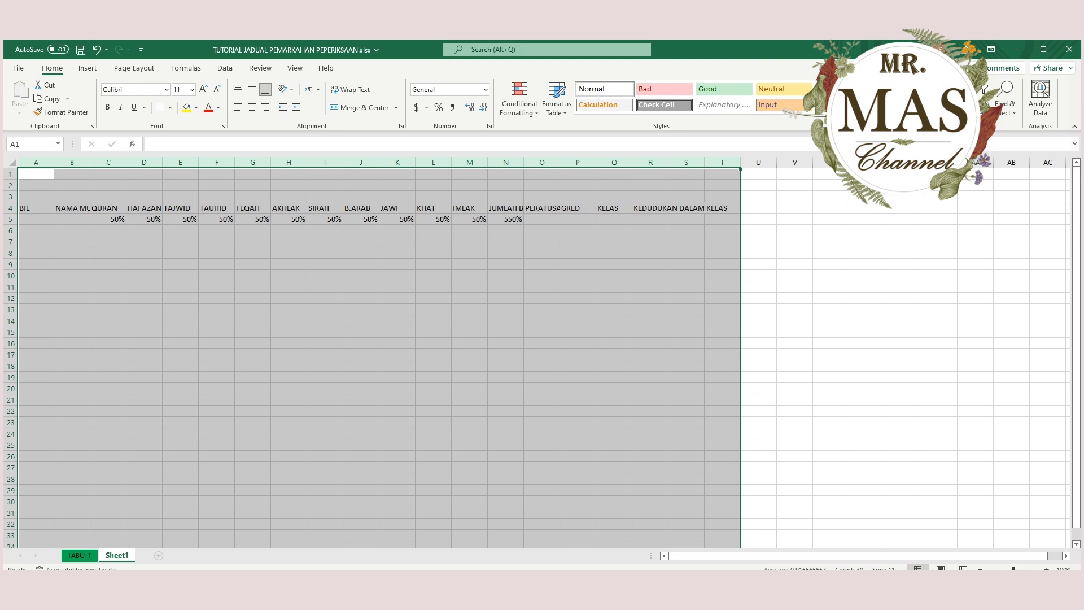
double_click(126, 162)
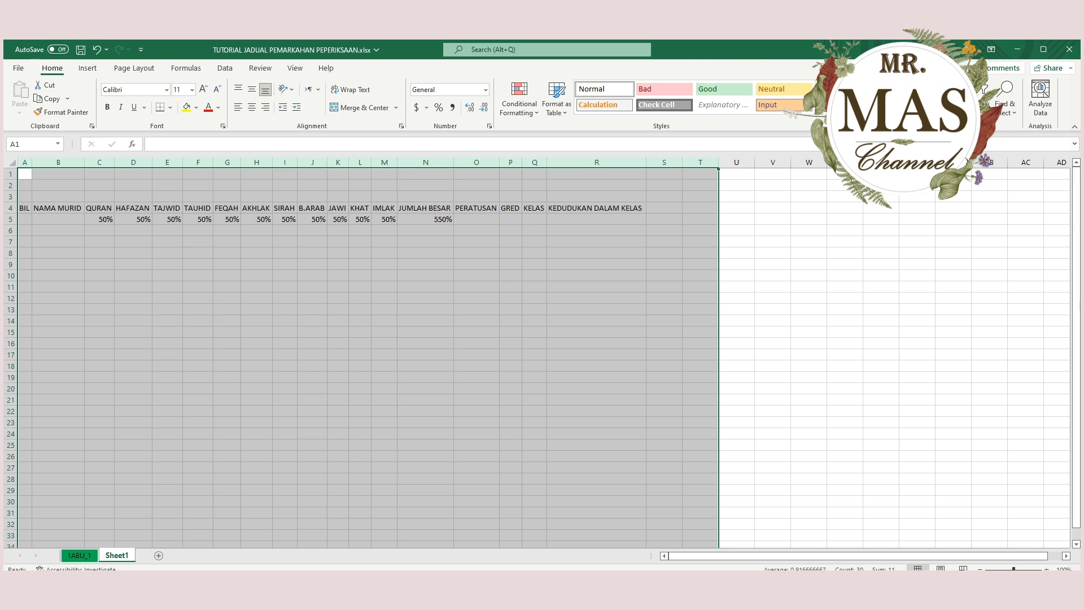
left_click(97, 50)
Widen the NAMA MURID column B for student names and give subject columns C:M a slightly larger equal width.
left_click(71, 276)
left_click_drag(90, 162, 199, 162)
left_click(253, 286)
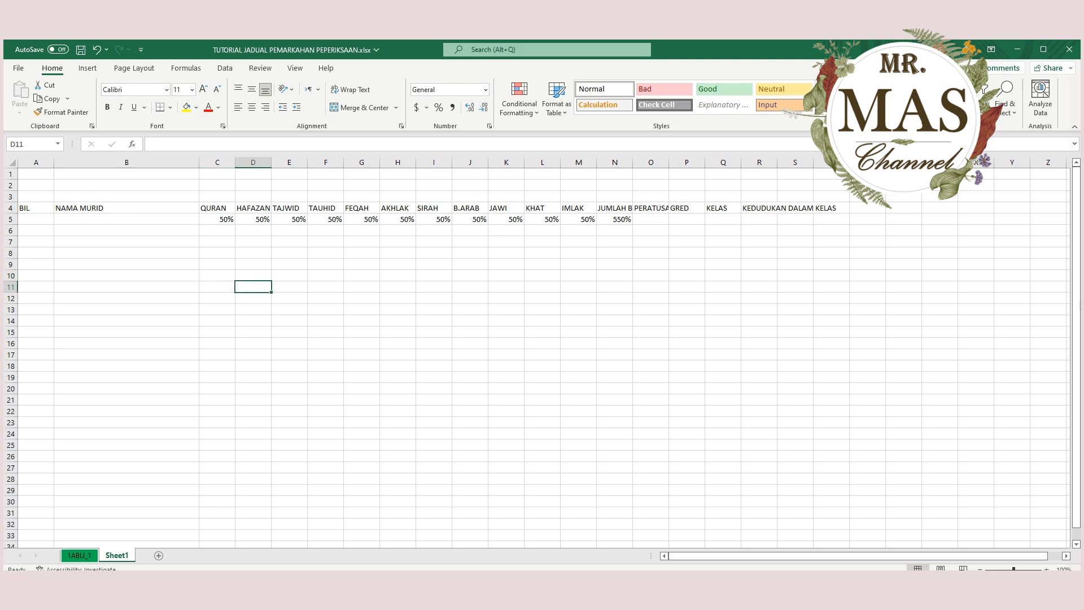
left_click(217, 162)
left_click_drag(216, 162, 563, 162)
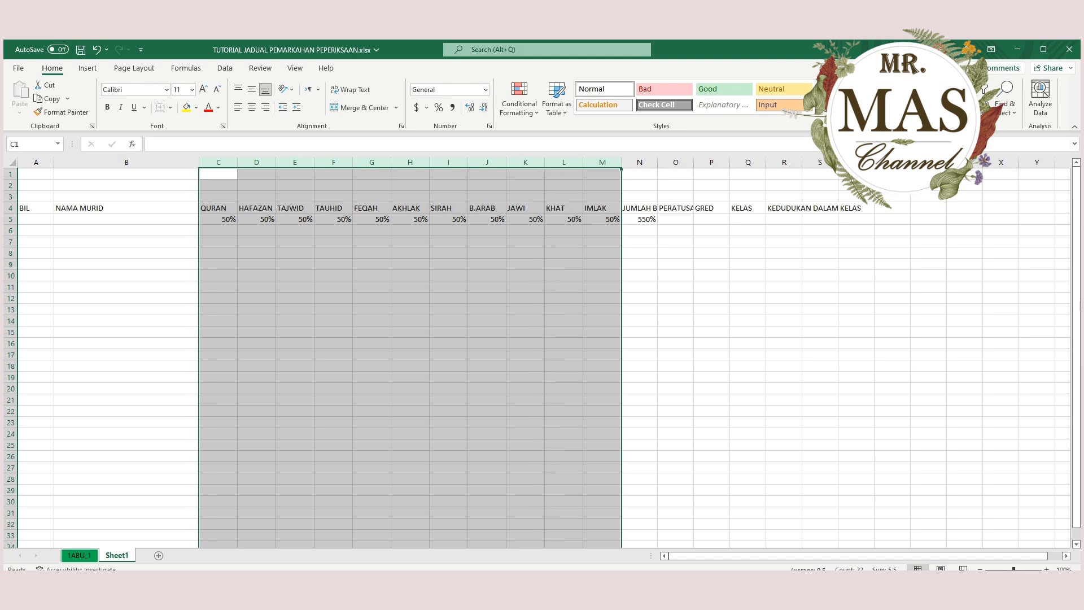
Widen columns N, O and R to fit the headings JUMLAH BESAR, PERATUSAN and KEDUDUKAN DALAM KELAS.
left_click(639, 208)
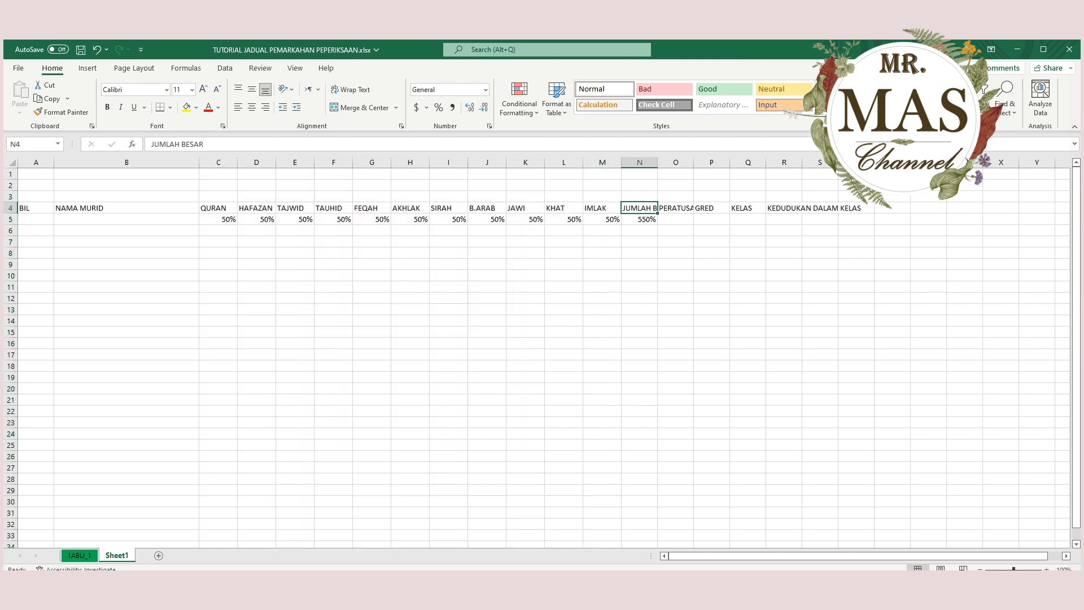
left_click_drag(657, 162, 735, 162)
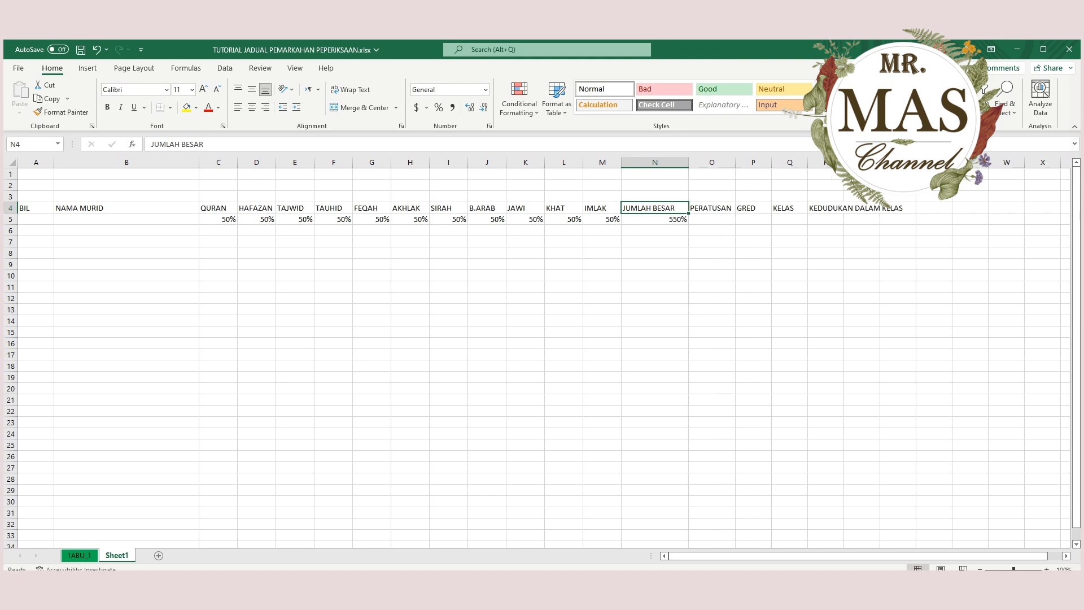
left_click_drag(843, 162, 904, 162)
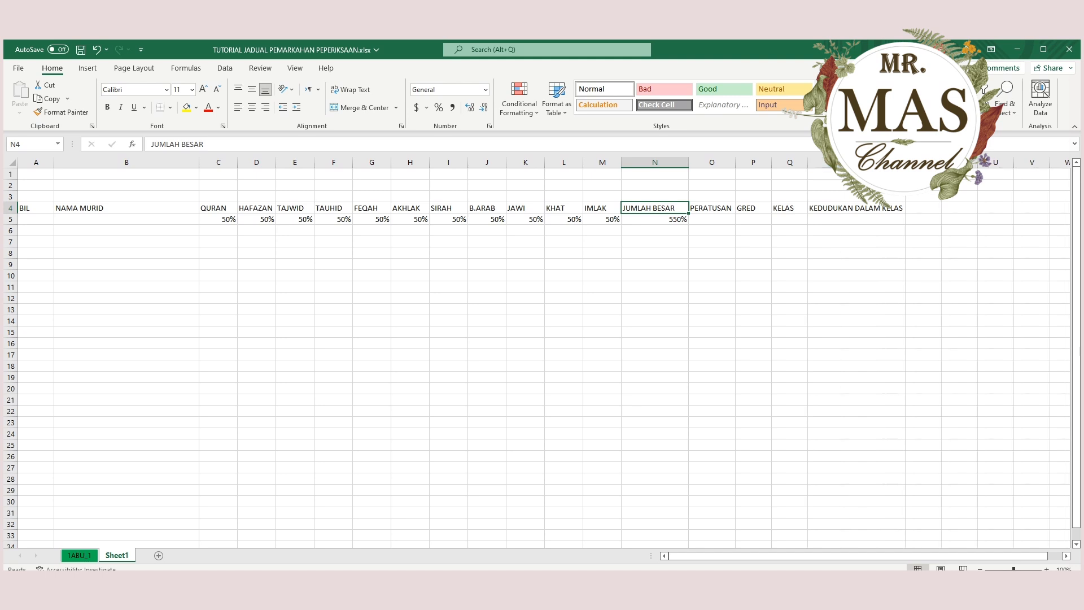
left_click(126, 264)
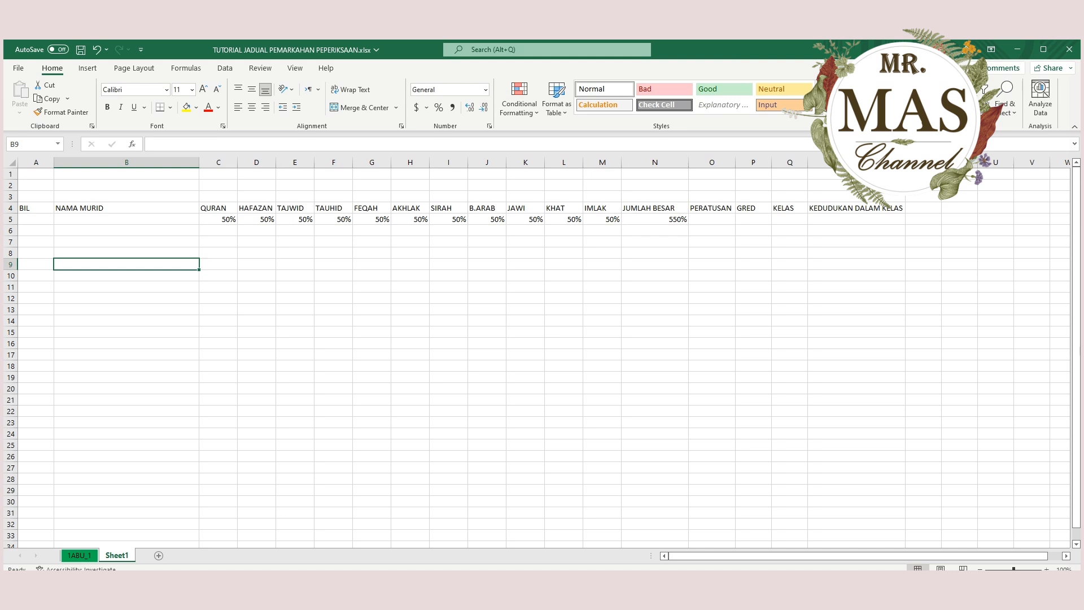
Centre the heading and maximum-mark rows A4:R5 both vertically and horizontally.
left_click_drag(35, 208, 886, 219)
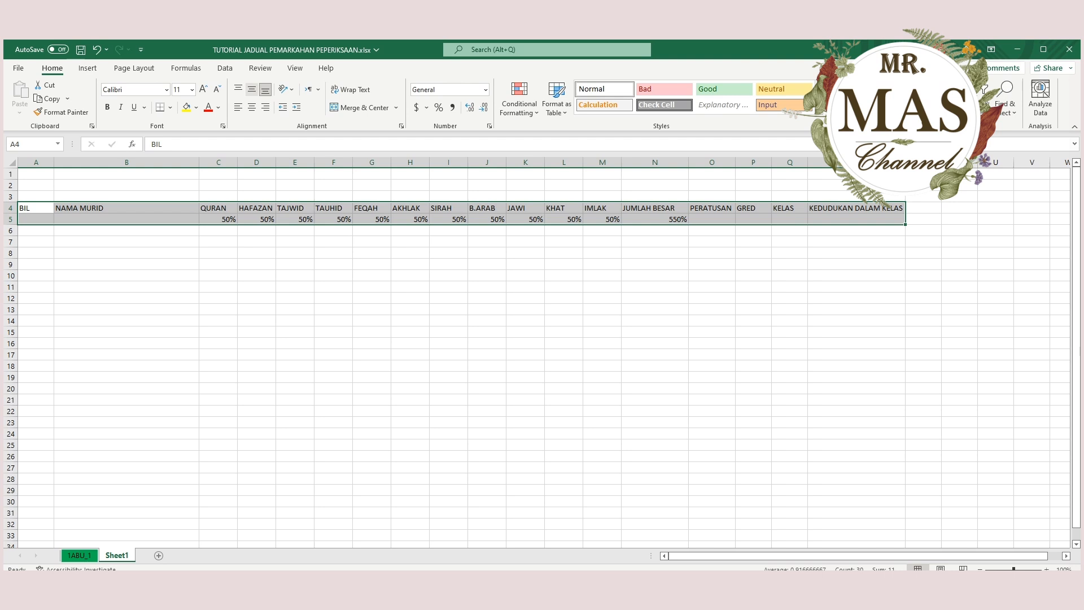
left_click(252, 89)
left_click(252, 107)
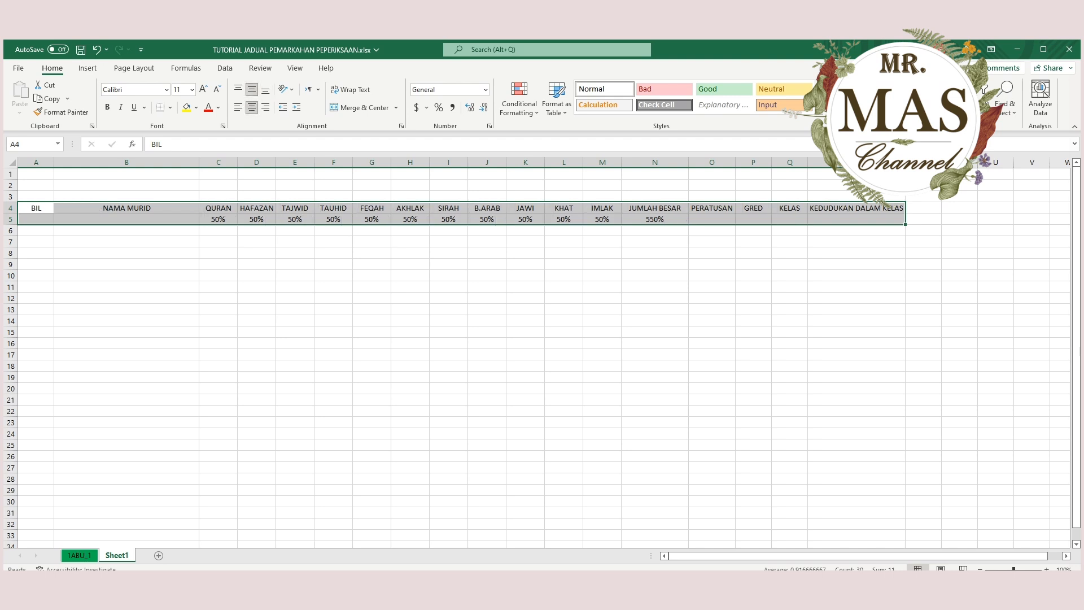
left_click(525, 332)
left_click(126, 276)
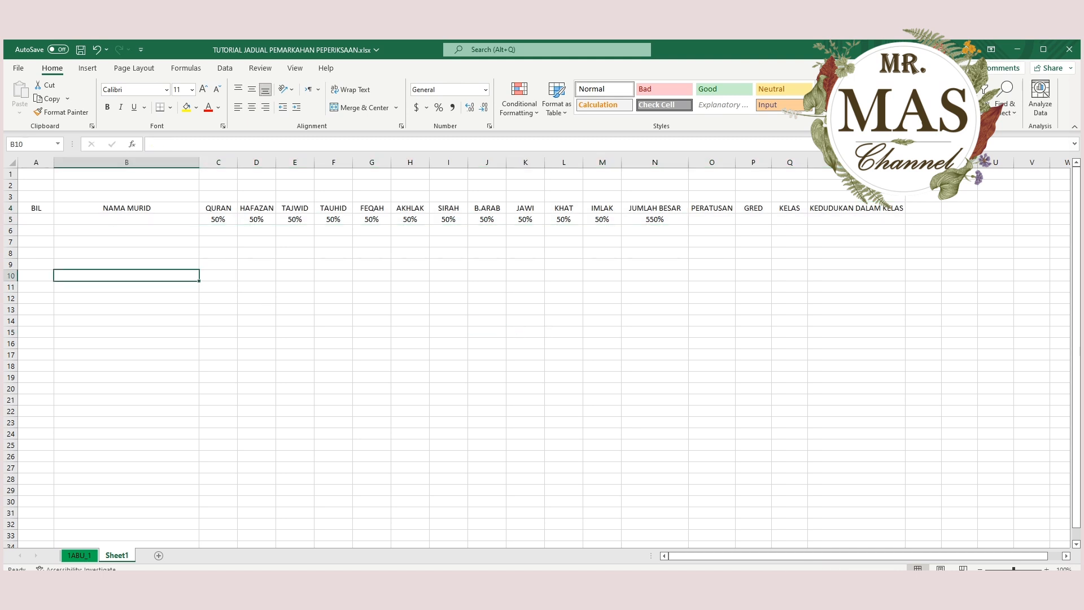
Enter the row numbers 1 and 2 in A6 and A7 under the BIL heading.
left_click(36, 231)
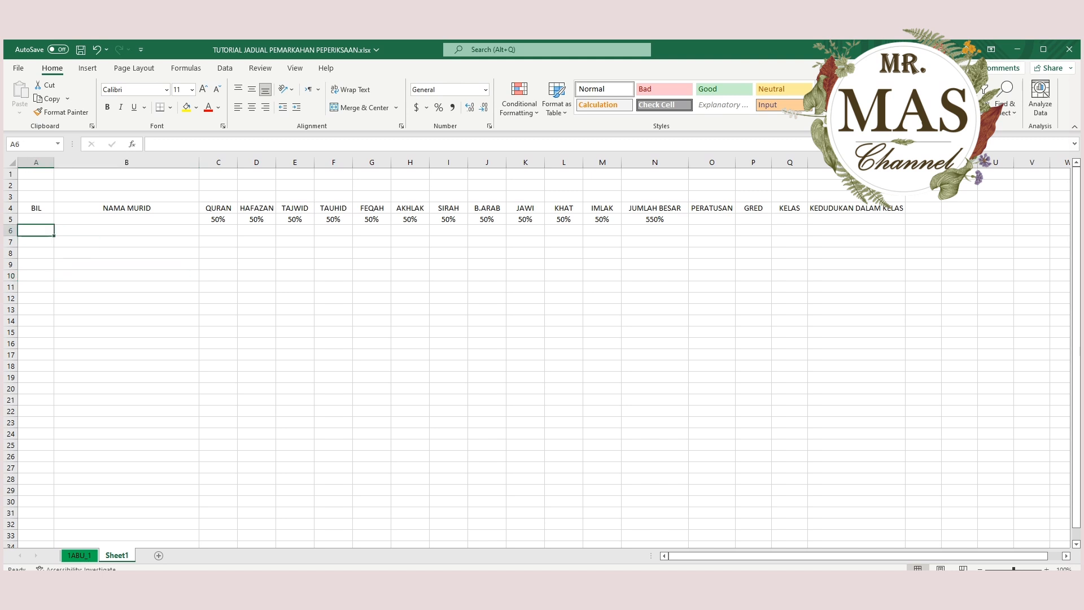
type("1")
key("Return")
type("2")
key("Return")
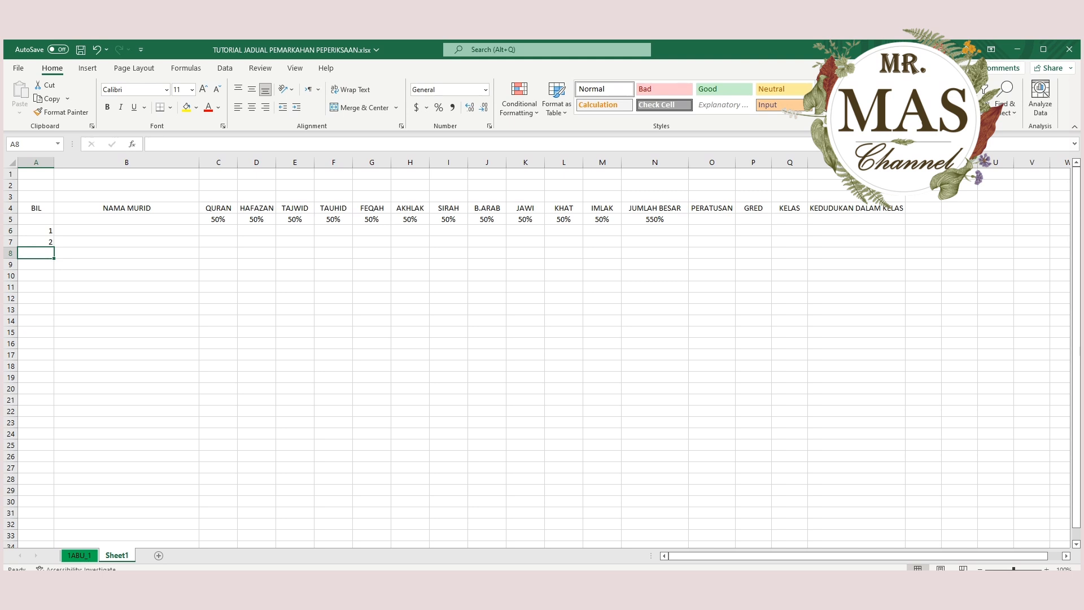
Extend the BIL numbering in column A down to 32 in A37 and centre the numbers vertically and horizontally.
left_click_drag(36, 230, 36, 242)
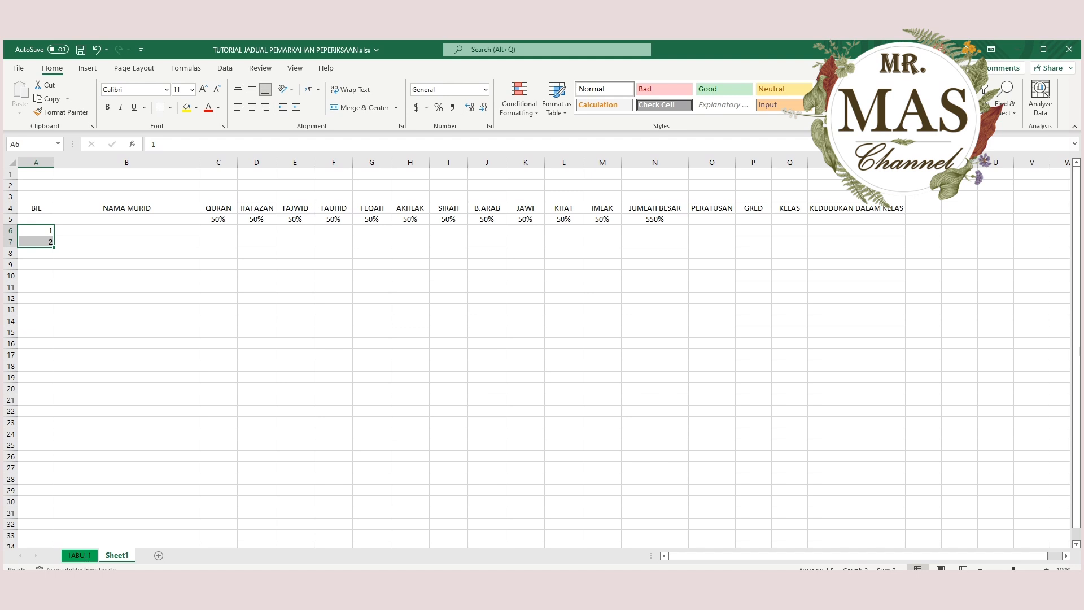
left_click_drag(53, 247, 54, 518)
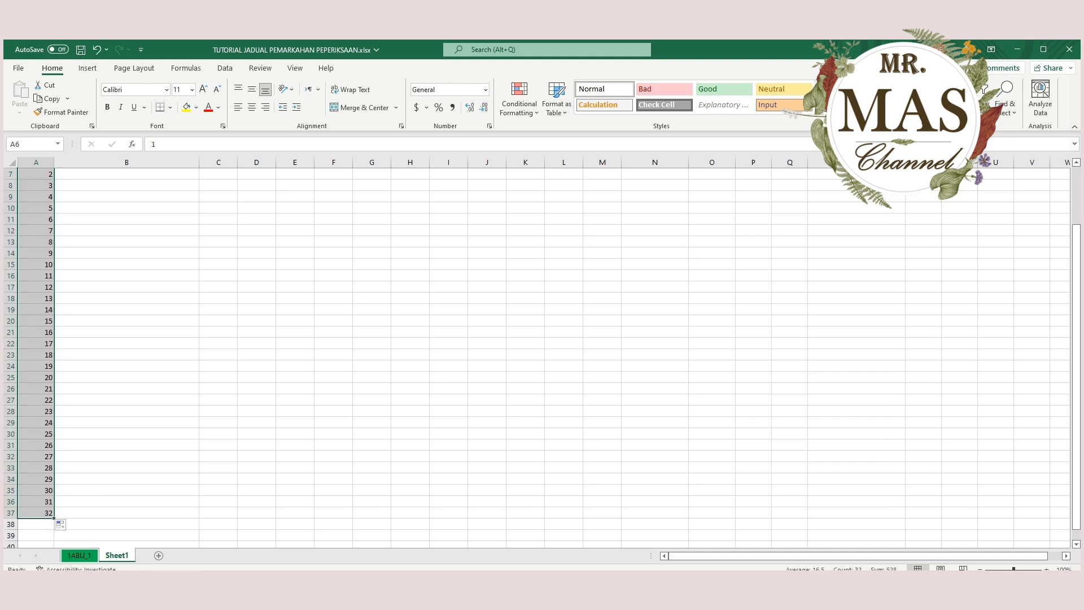
scroll(54, 517, "up", 2)
left_click(252, 89)
left_click(251, 107)
left_click(252, 107)
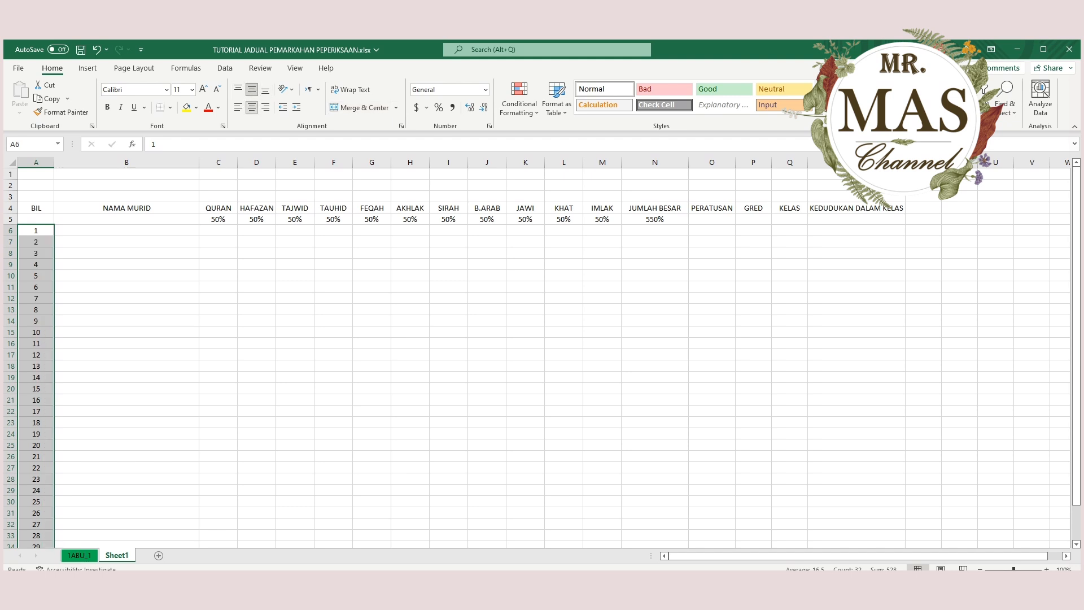
Copy the student names in B6:B37 of sheet 1ABU_1 and return to cell B6 of Sheet1.
left_click(127, 275)
left_click(127, 231)
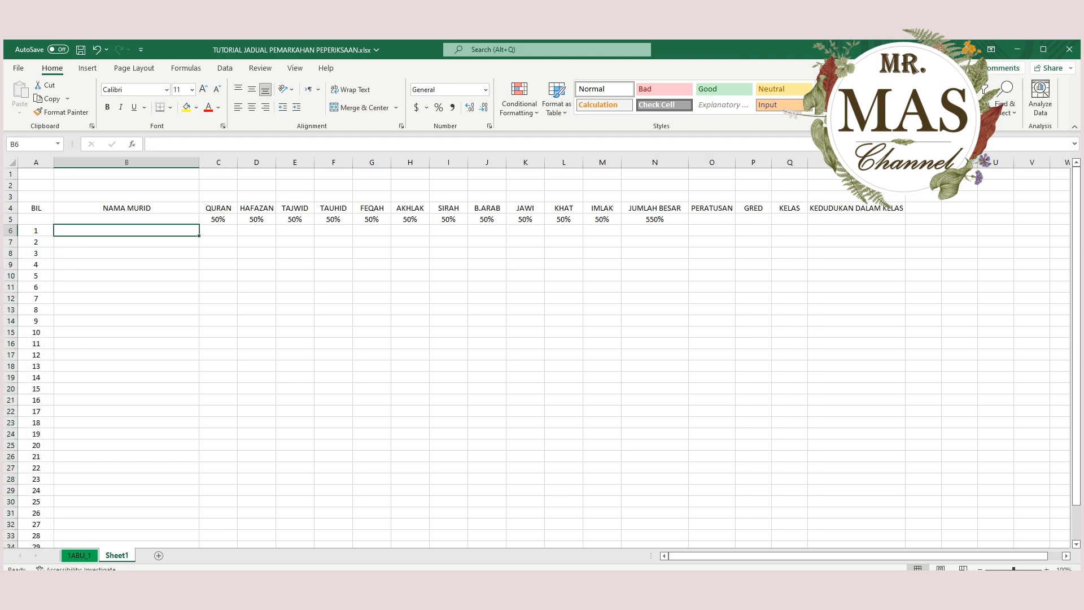
left_click(79, 555)
left_click_drag(113, 231, 113, 500)
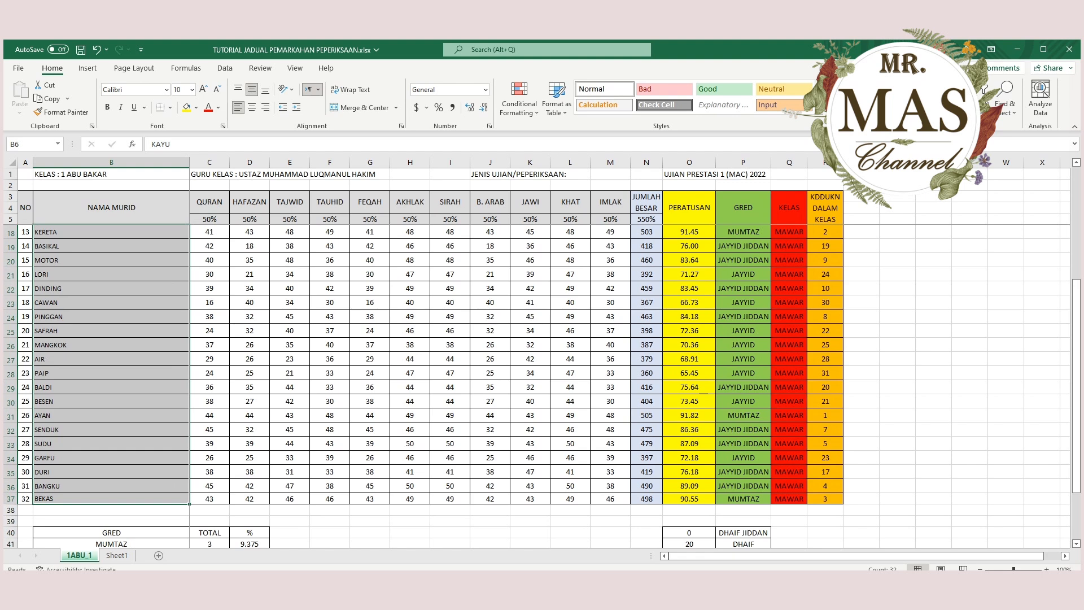
key("ctrl+c")
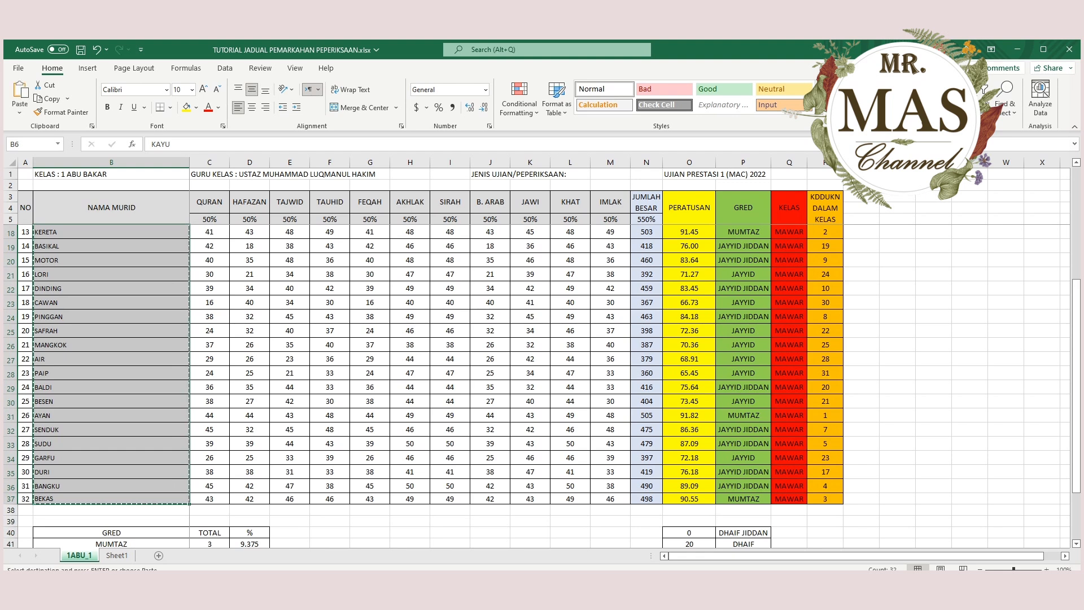
left_click(117, 555)
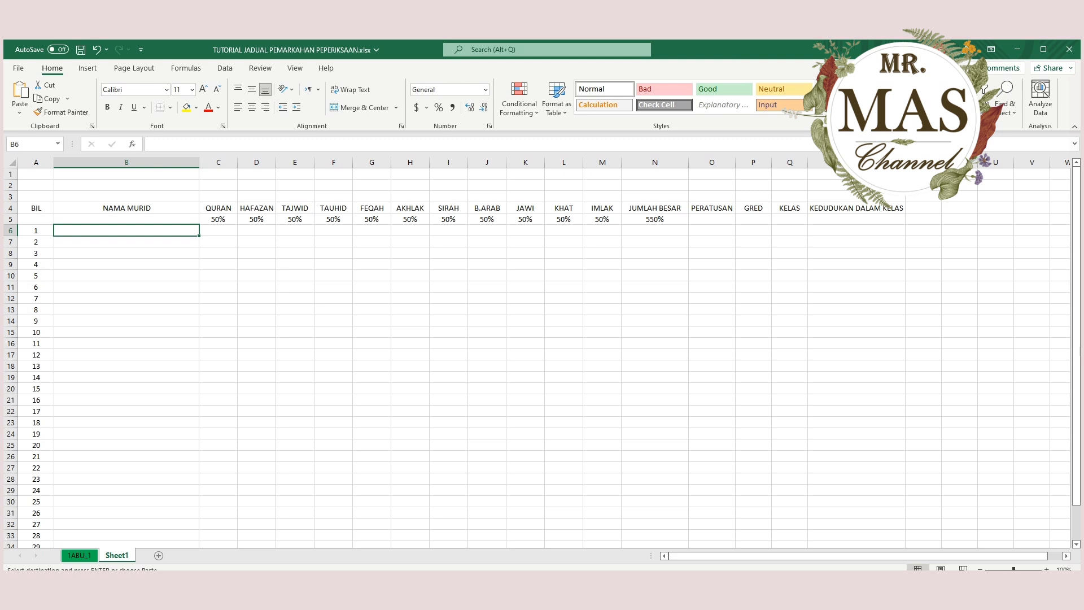
key("ctrl+v")
left_click(97, 49)
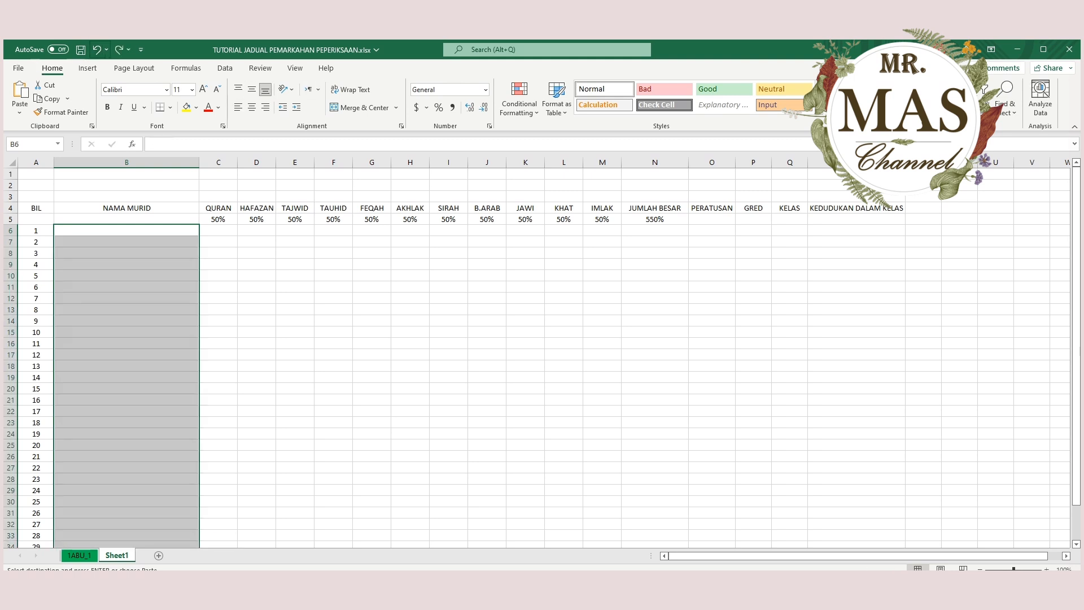
key("ctrl+z")
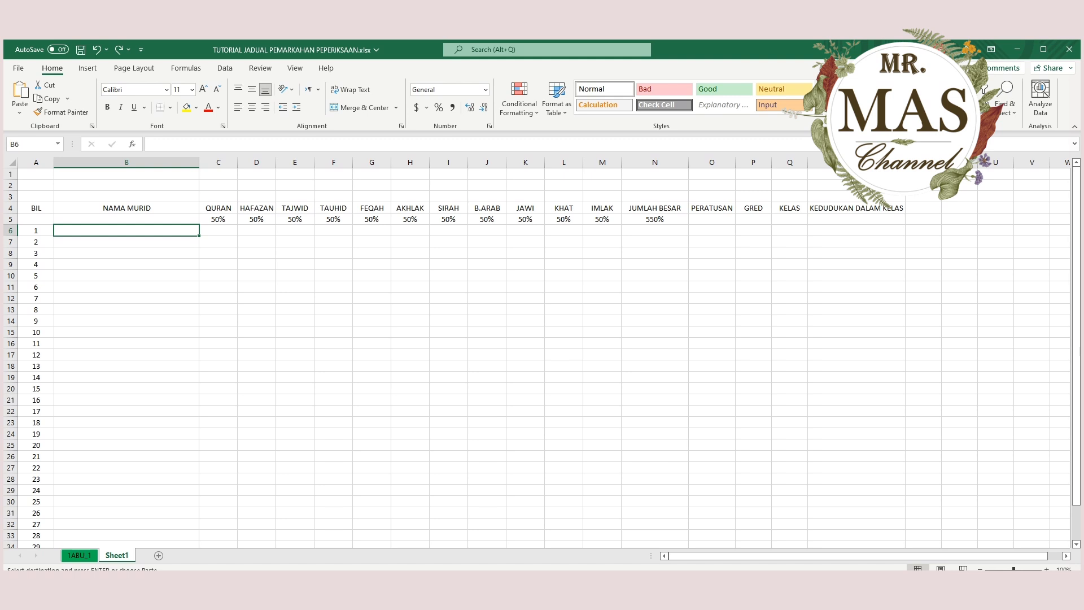
Paste the copied student names as values only into B6:B37 under NAMA MURID.
key("ctrl+v")
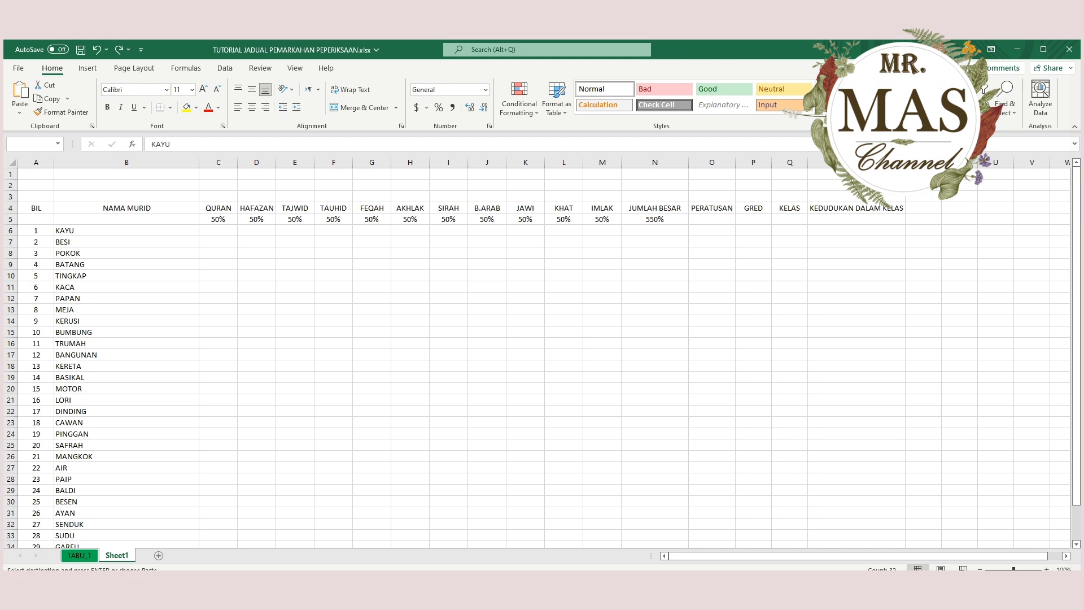
key("ctrl+v")
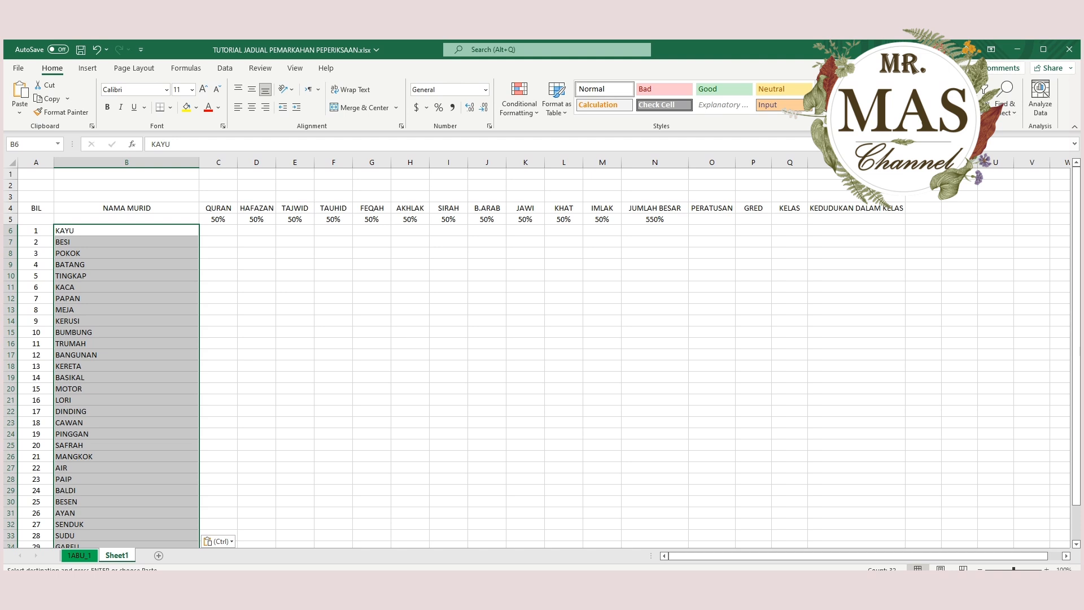
scroll(542, 355, "down", 4)
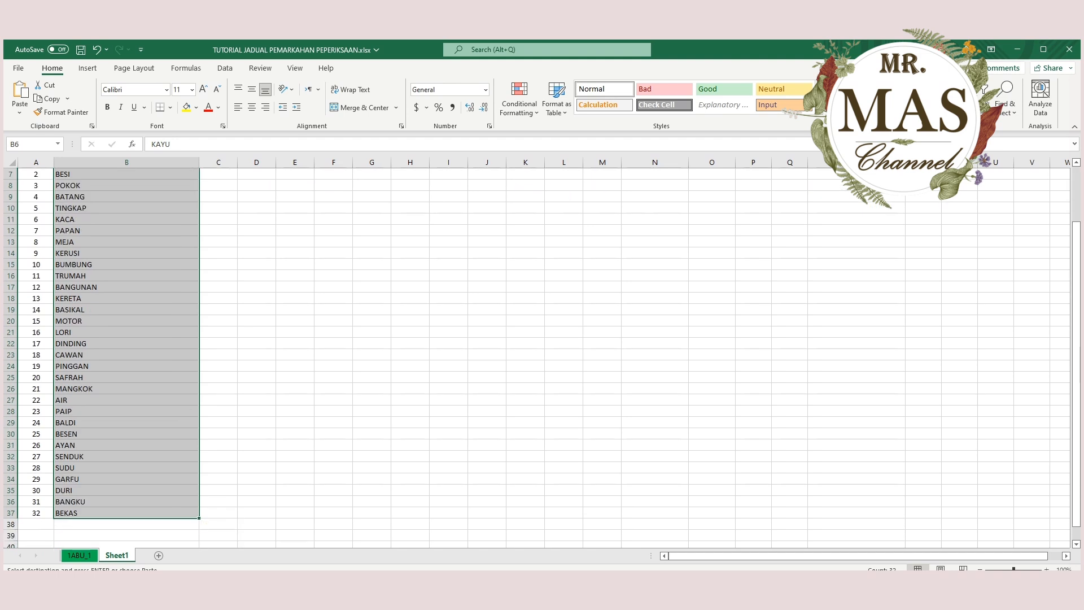
scroll(542, 355, "up", 4)
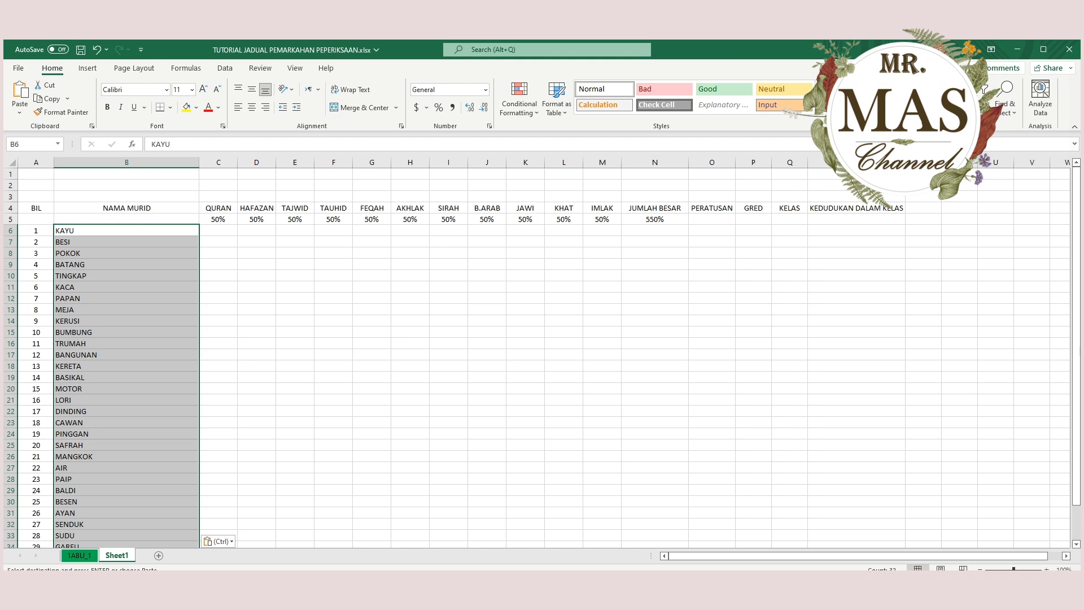
Apply all borders to the whole marking table A4:R37.
left_click(170, 107)
left_click(36, 208)
left_click_drag(36, 207, 846, 524)
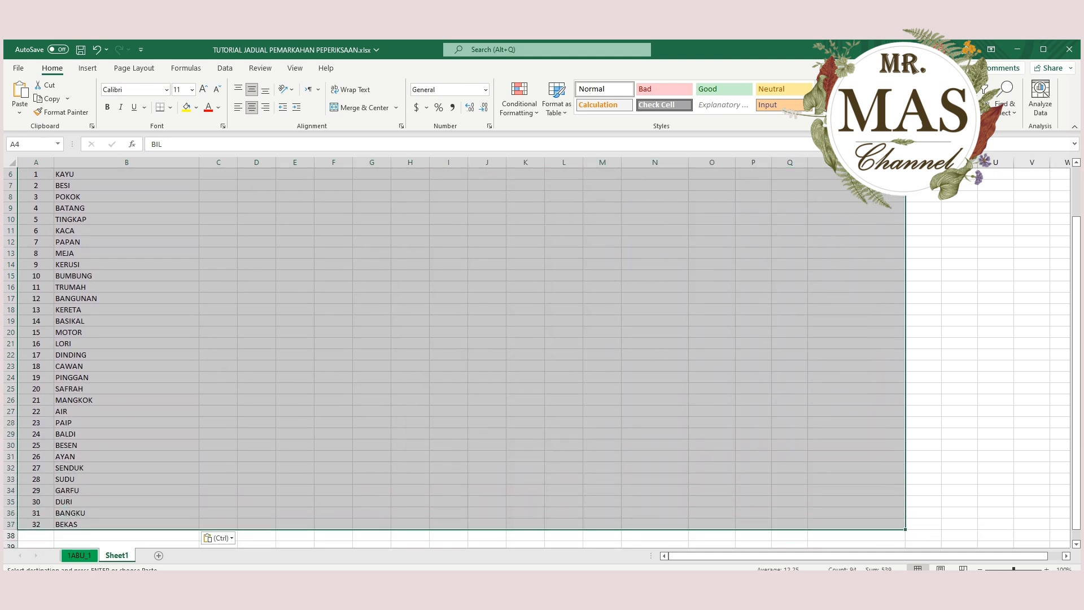
scroll(452, 339, "up", 2)
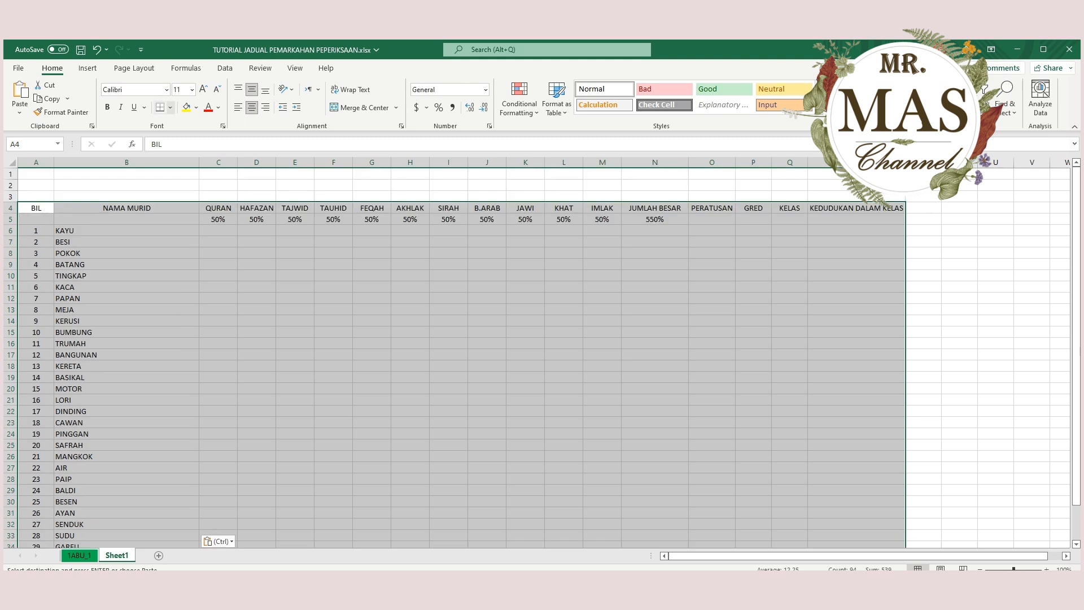
left_click(161, 108)
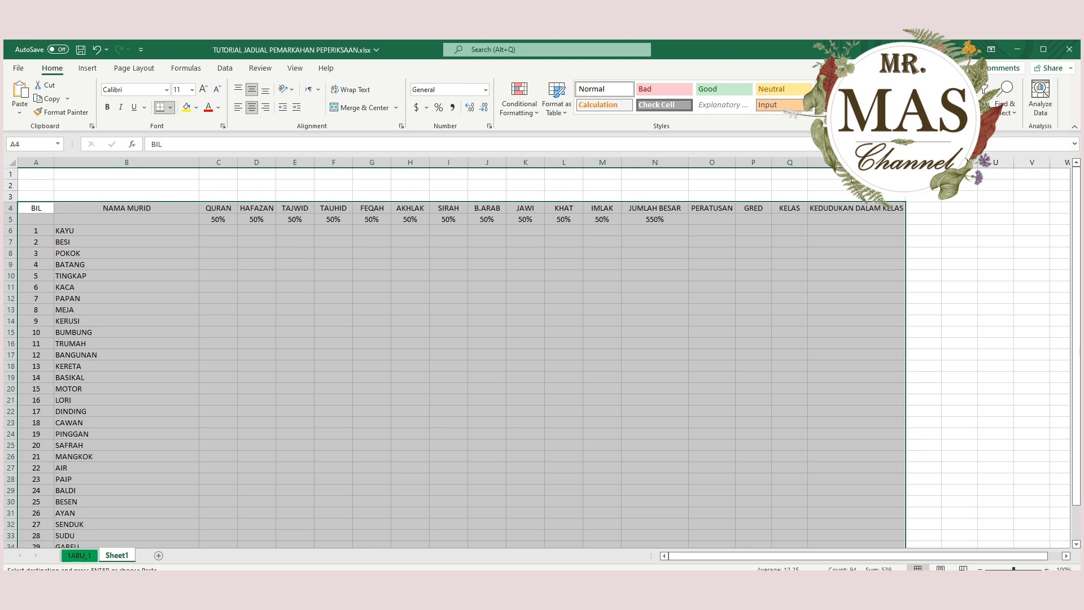
left_click(160, 107)
left_click(126, 310)
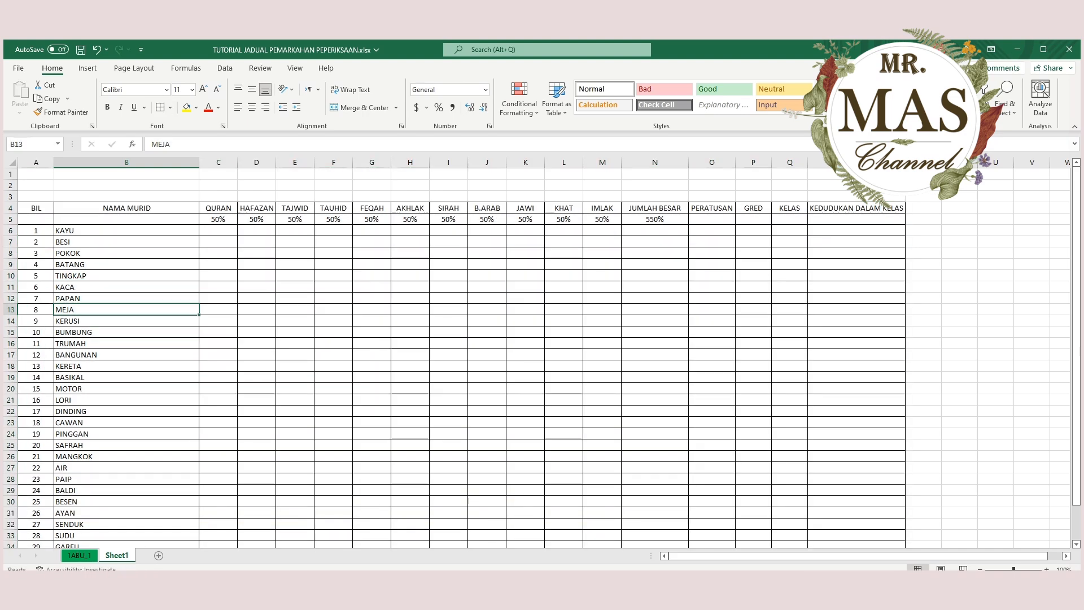
Merge and centre B4:B5 for the NAMA MURID heading and A4:A5 for the BIL heading.
left_click_drag(127, 208, 126, 219)
left_click(126, 220)
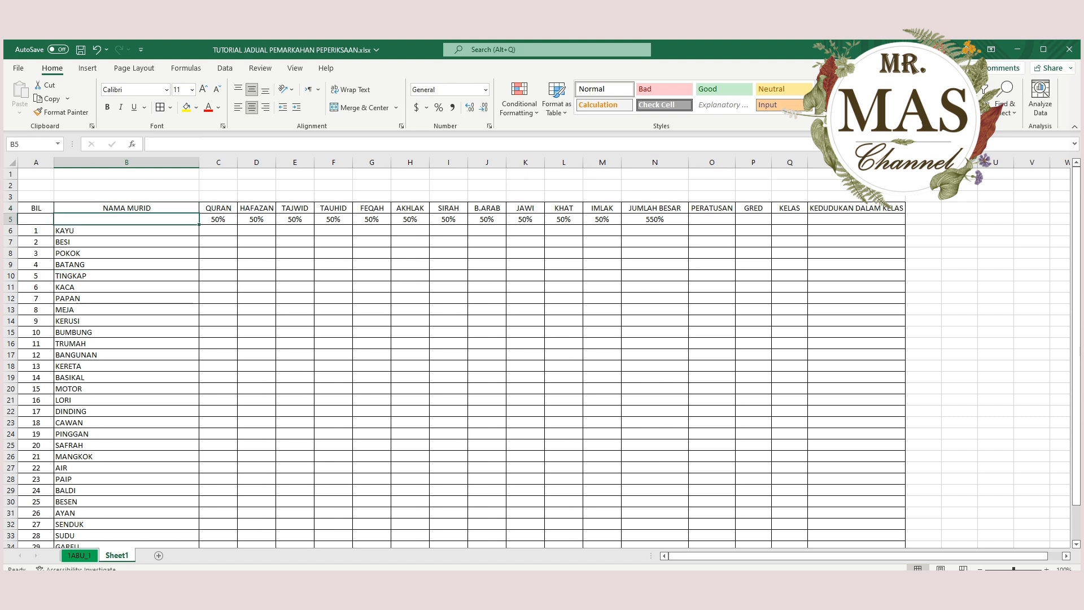
left_click(127, 208)
left_click_drag(126, 207, 126, 219)
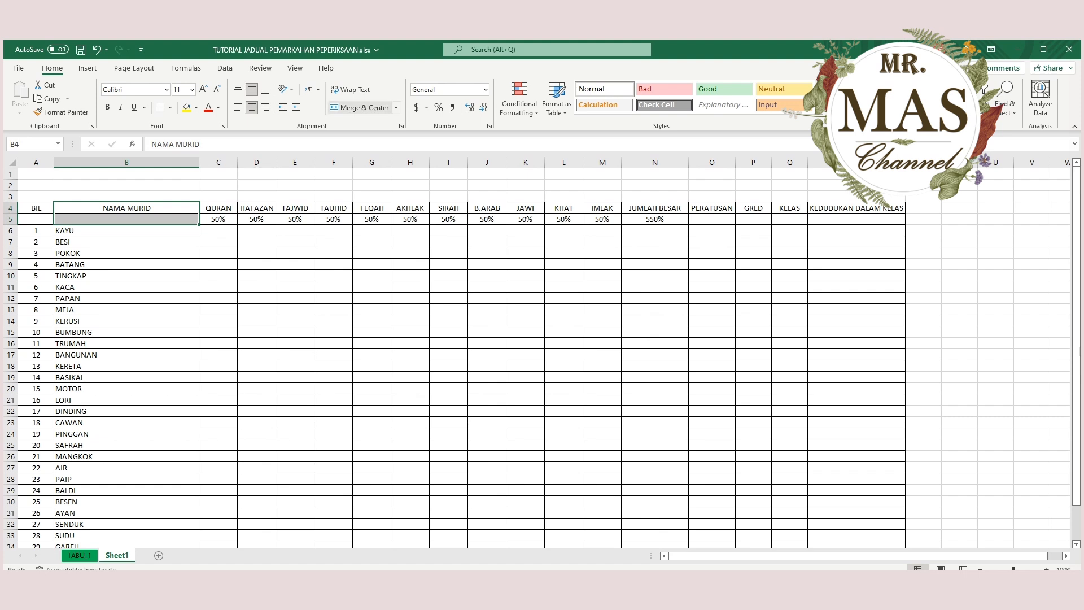
left_click(362, 107)
left_click(127, 275)
left_click(127, 213)
left_click(36, 207)
left_click_drag(36, 208, 36, 219)
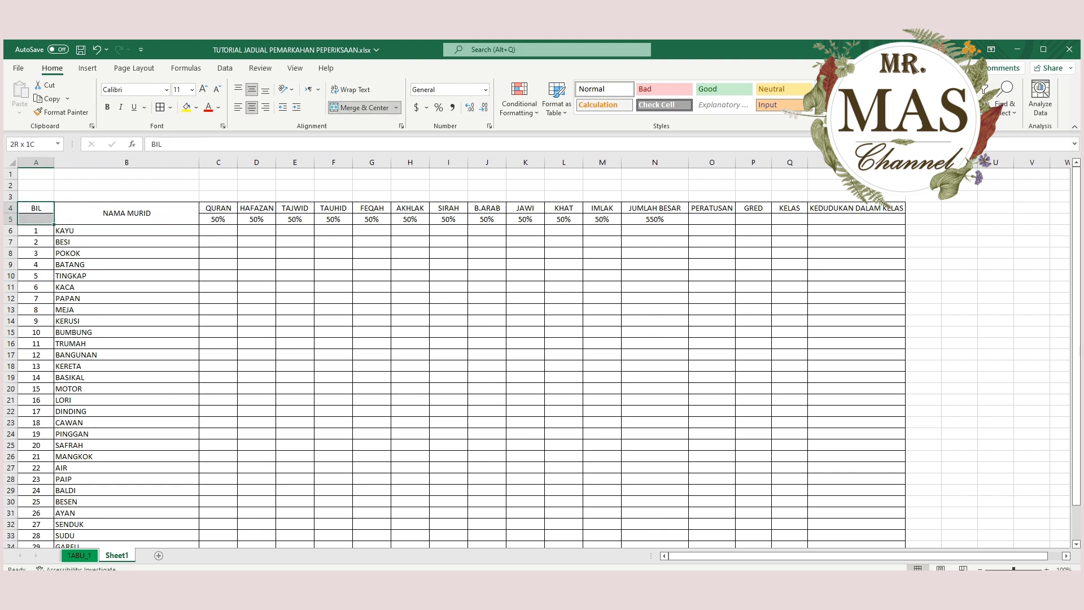
left_click(361, 108)
left_click(410, 242)
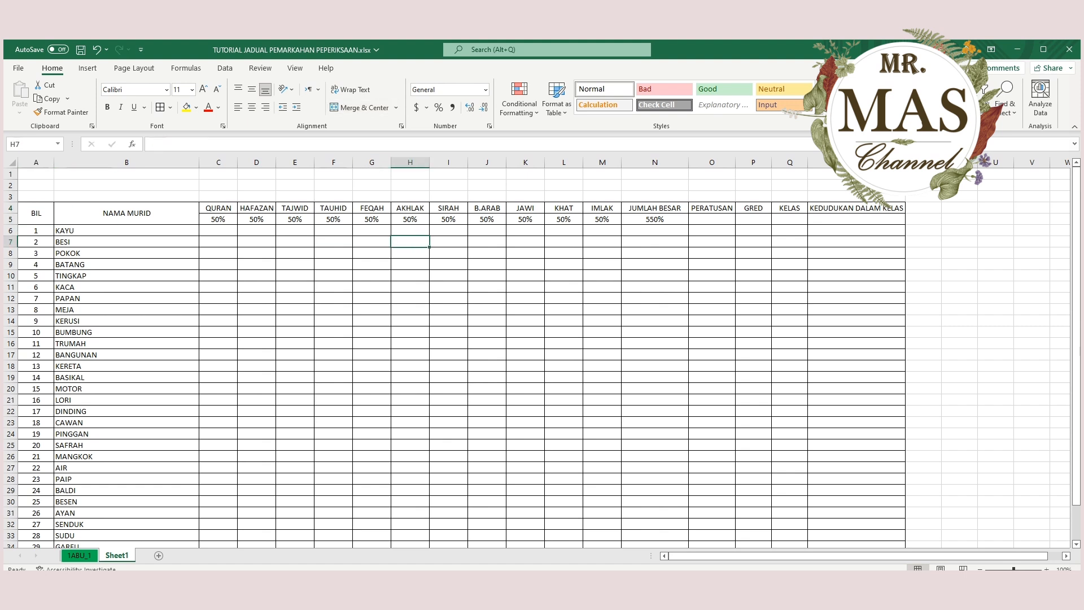
Merge and centre rows 4 and 5 separately in columns O, P, Q and R for PERATUSAN, GRED, KELAS and KEDUDUKAN DALAM KELAS.
left_click_drag(712, 208, 789, 219)
left_click(362, 107)
left_click(361, 108)
left_click(361, 108)
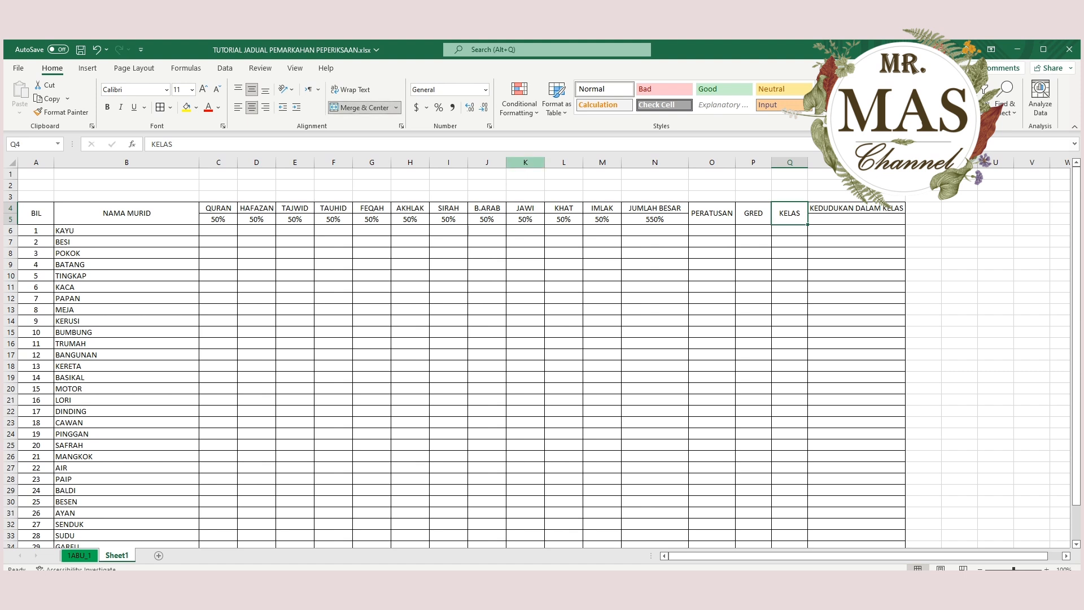
left_click_drag(857, 208, 856, 219)
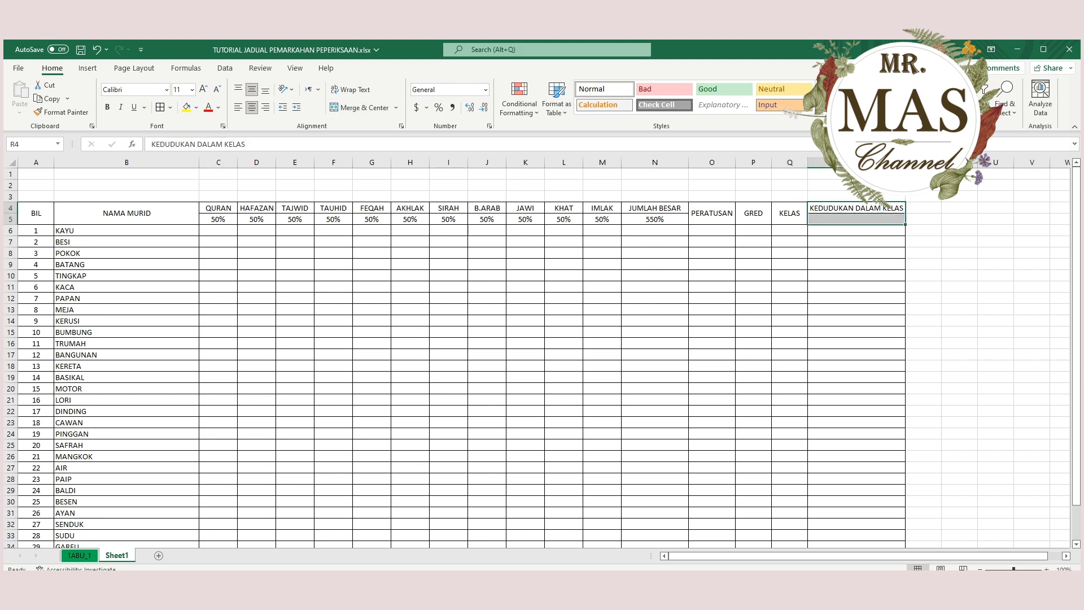
left_click(361, 108)
left_click(602, 298)
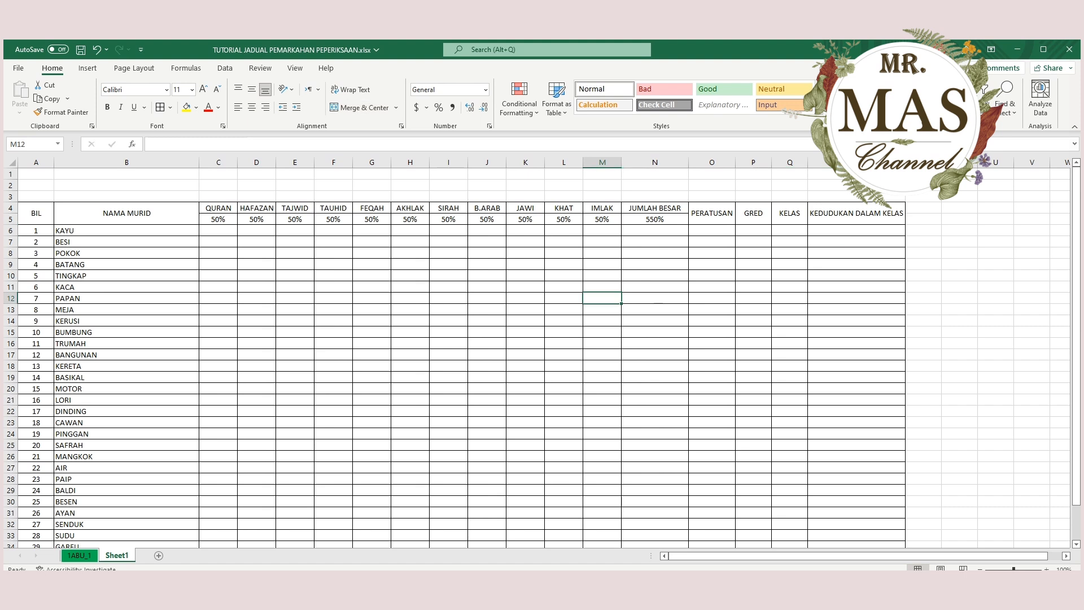
left_click(127, 287)
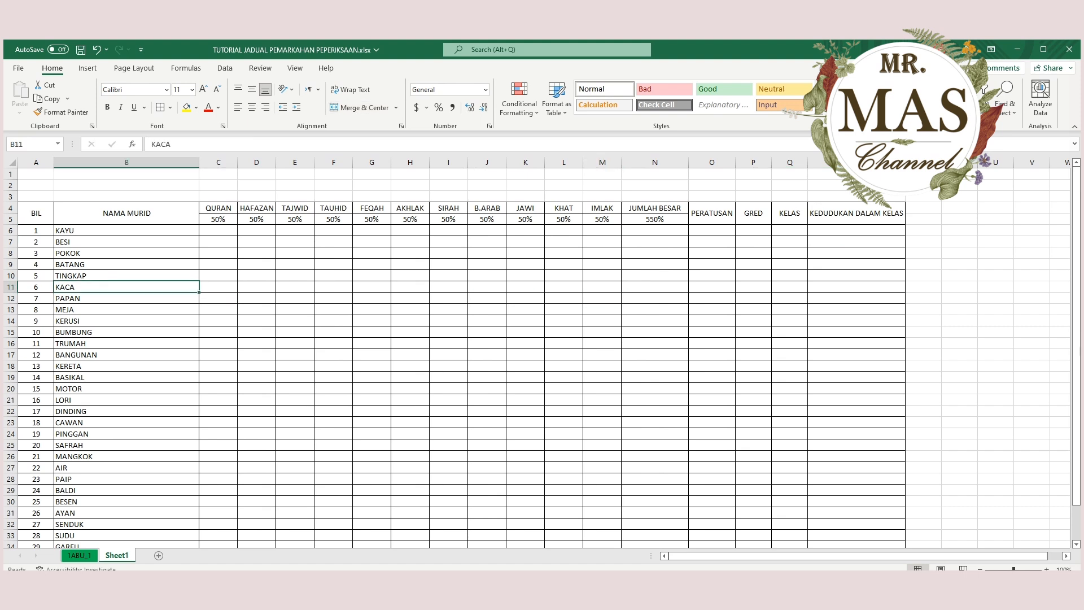
left_click(126, 366)
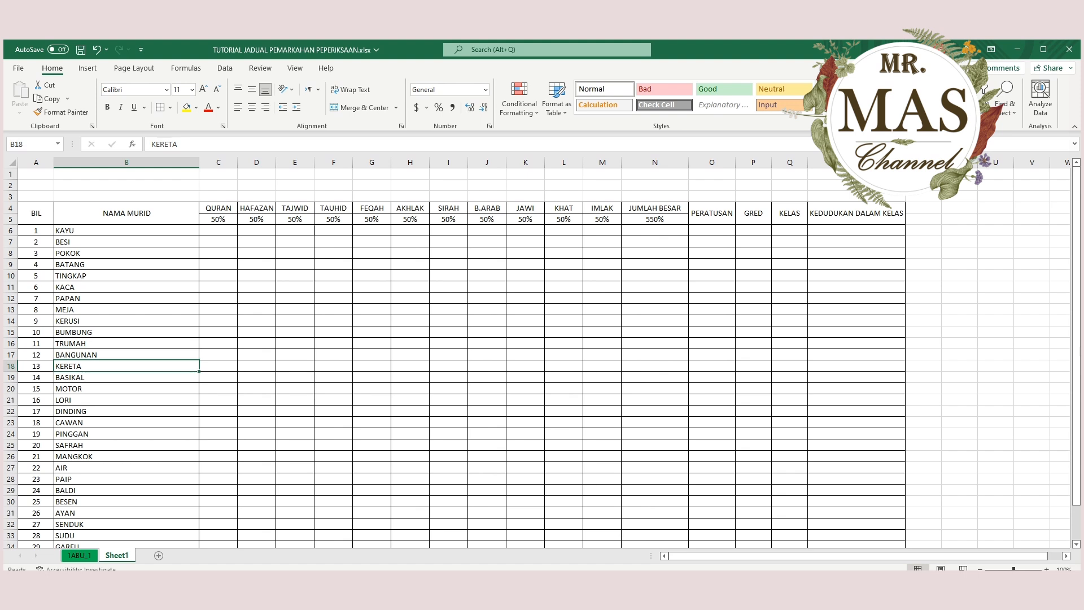
Copy the subject marks C6:M37 from sheet 1ABU_1 and return to cell C6 of Sheet1.
left_click(218, 230)
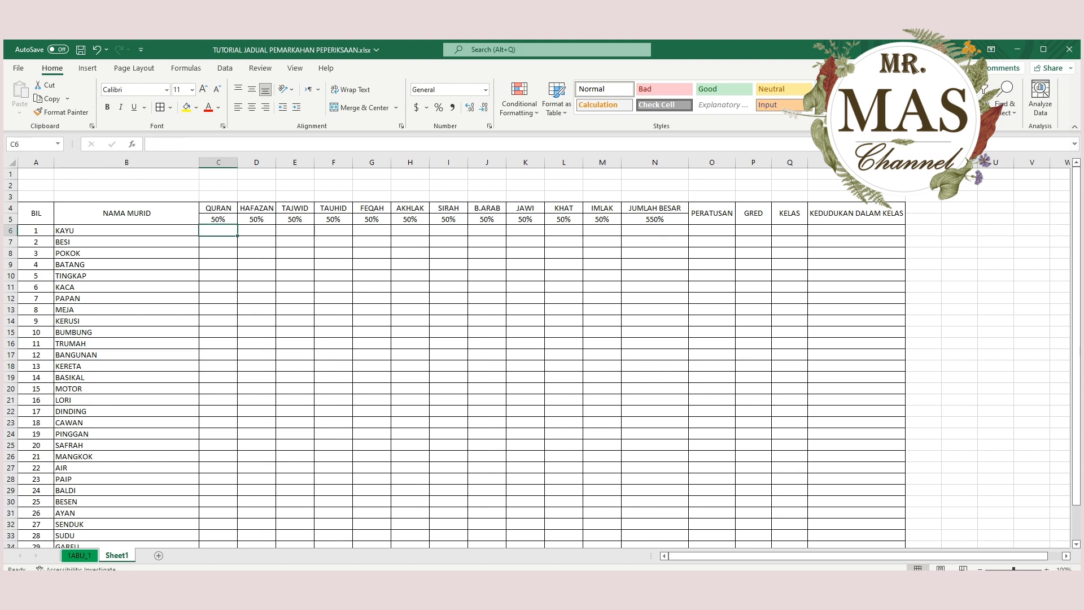
scroll(536, 356, "down", 5)
scroll(537, 356, "up", 5)
left_click(79, 555)
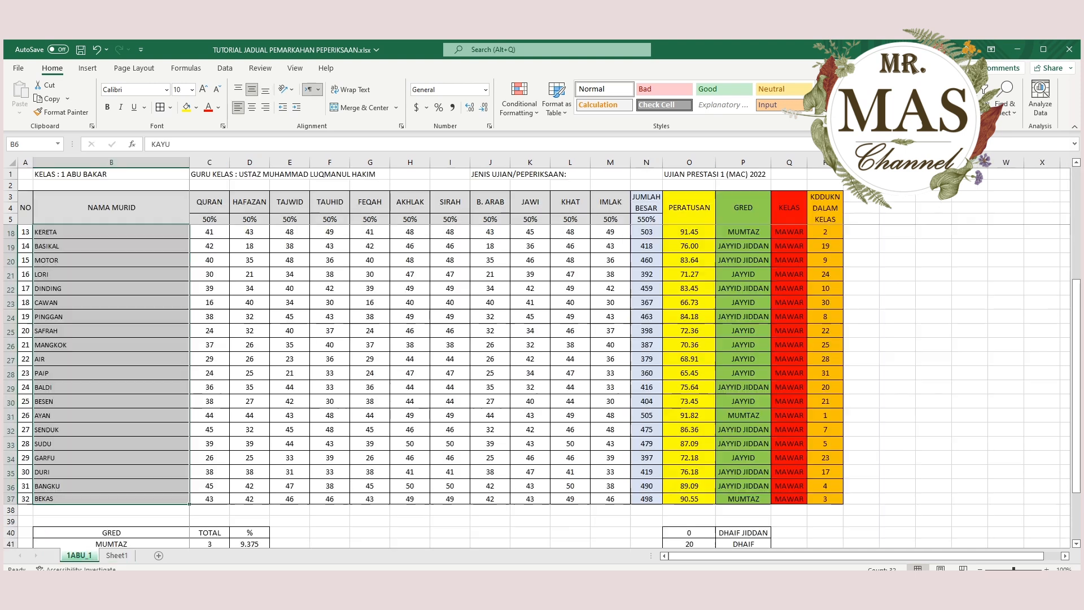
scroll(536, 384, "up", 3)
scroll(537, 384, "up", 2)
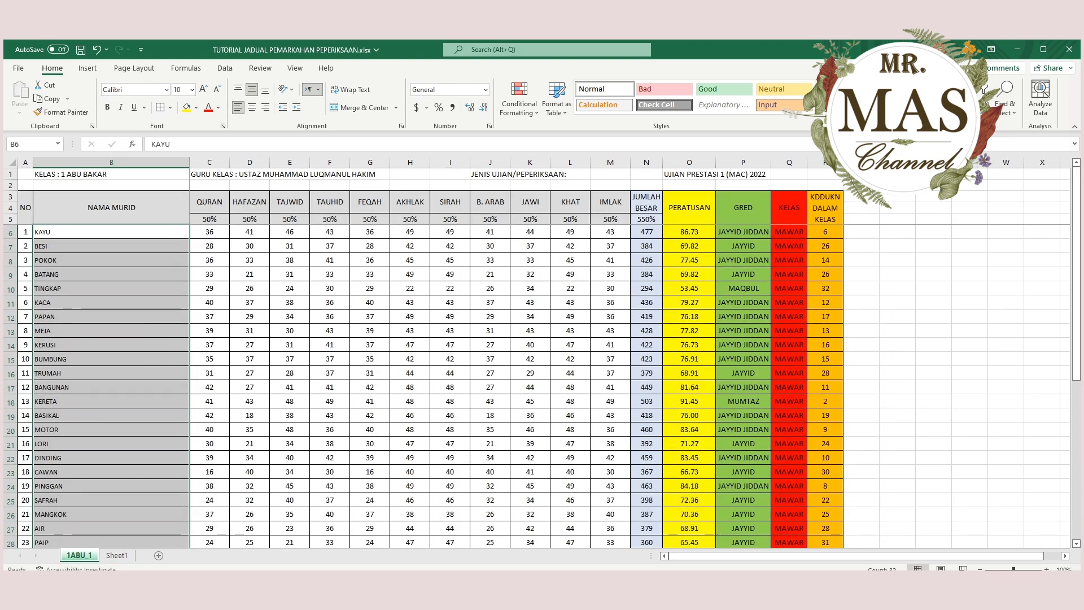
left_click_drag(209, 231, 621, 499)
scroll(536, 384, "up", 4)
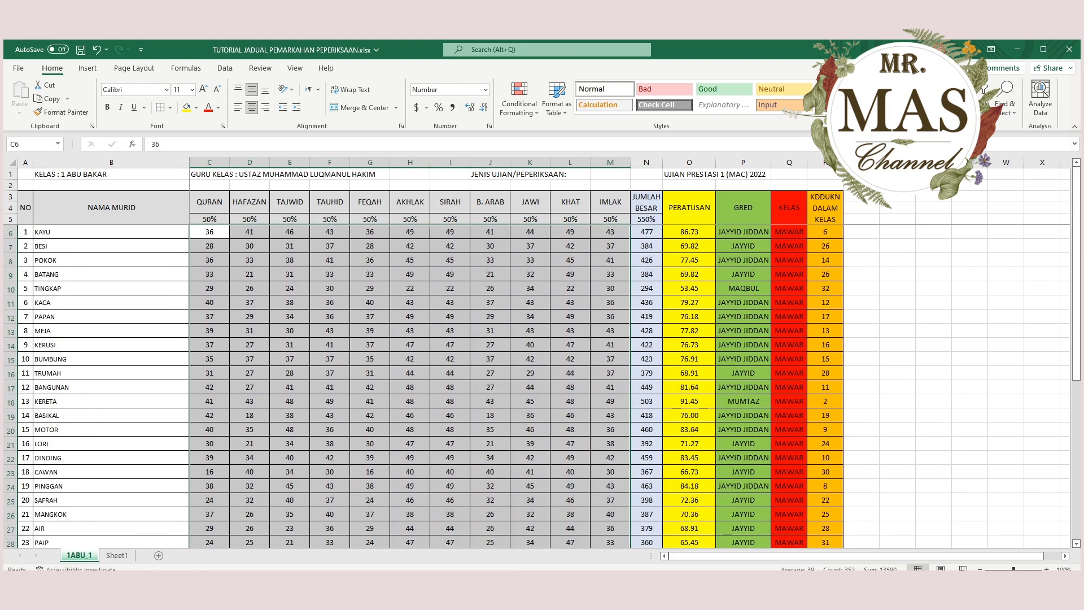
key("ctrl+c")
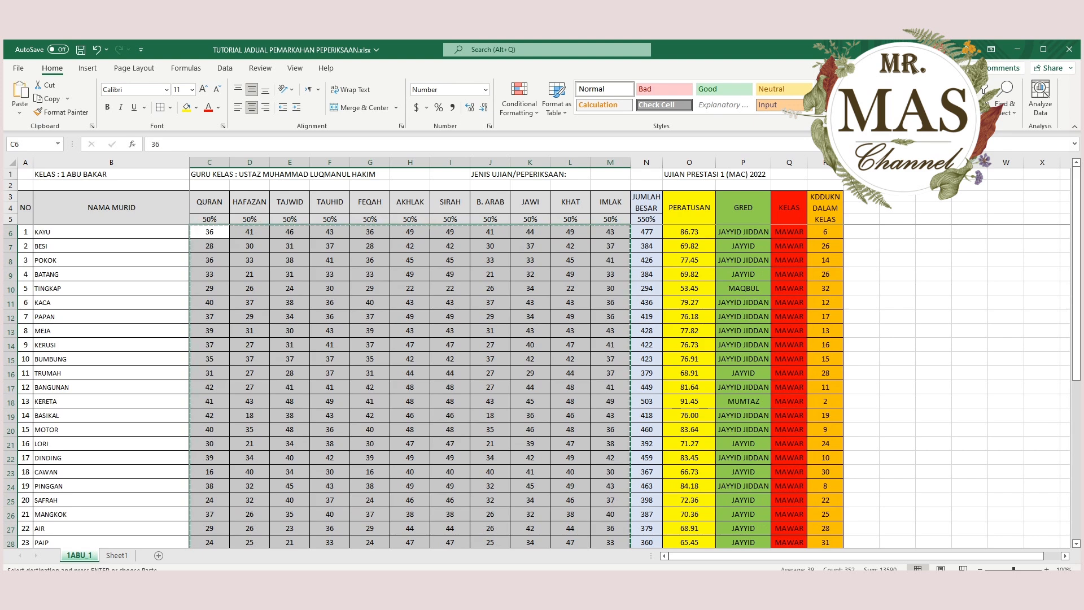
key("Escape")
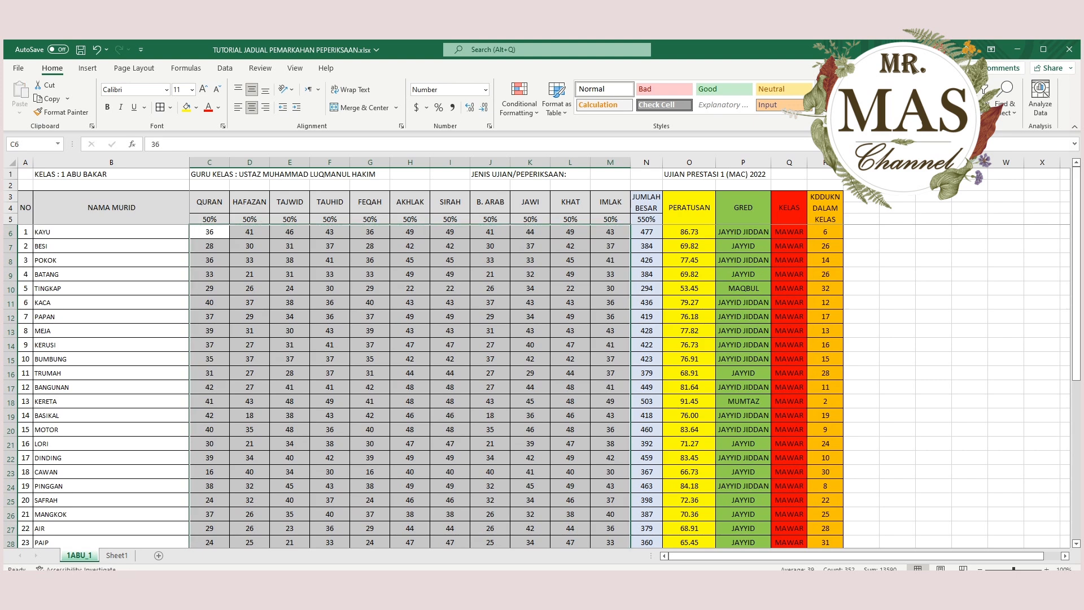
key("ctrl+c")
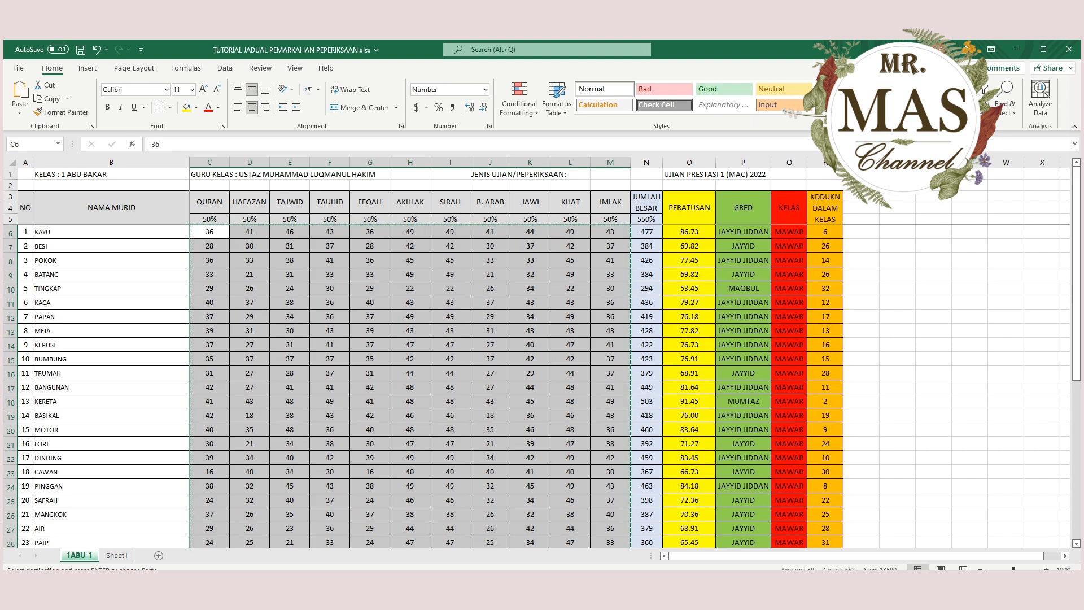
left_click(117, 555)
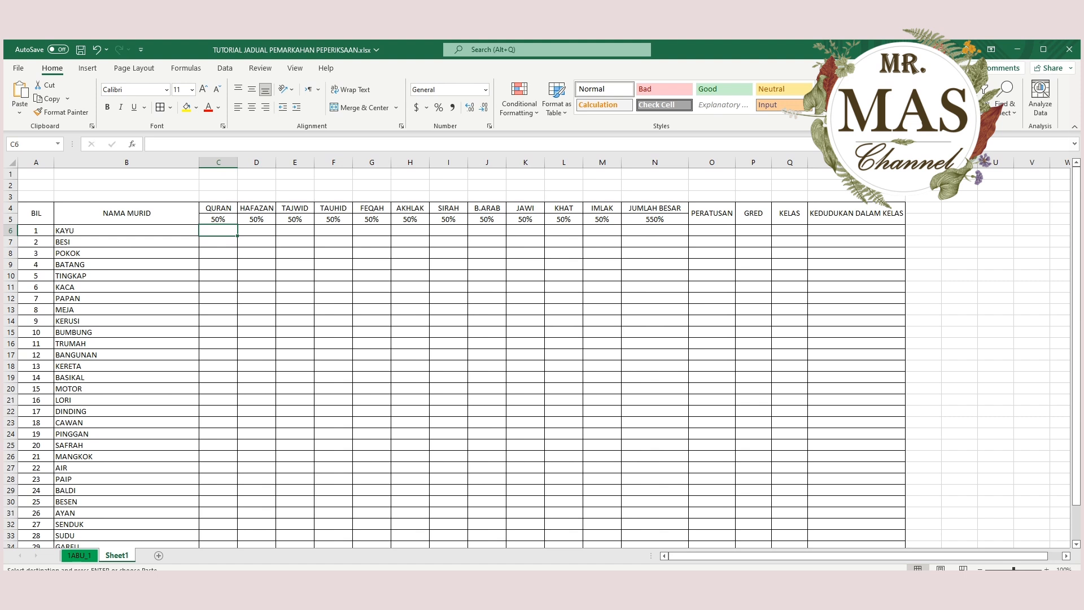
Paste the copied subject marks into C6:M37 of Sheet1.
key("ctrl+v")
key("ctrl+z")
key("ctrl+alt+v")
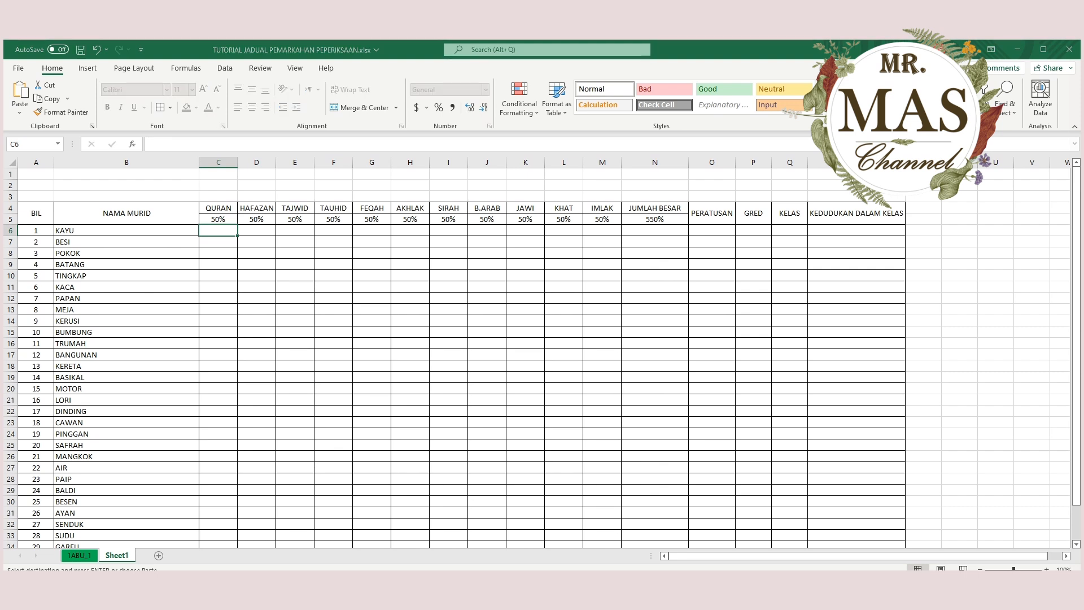
key("Return")
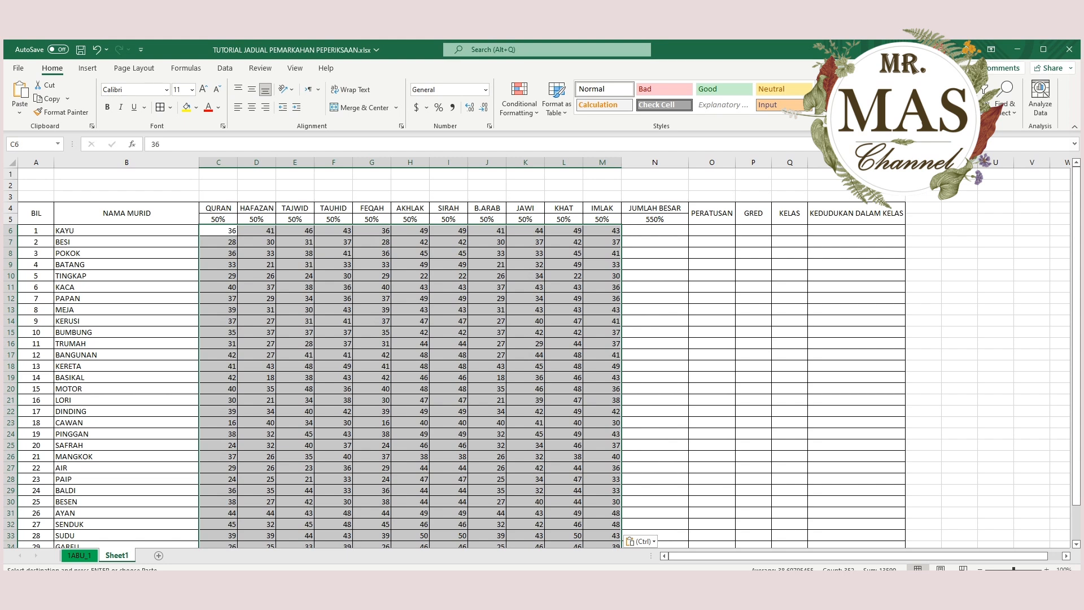
Centre the subject marks in C6:M37 horizontally and vertically.
left_click(252, 108)
left_click(252, 89)
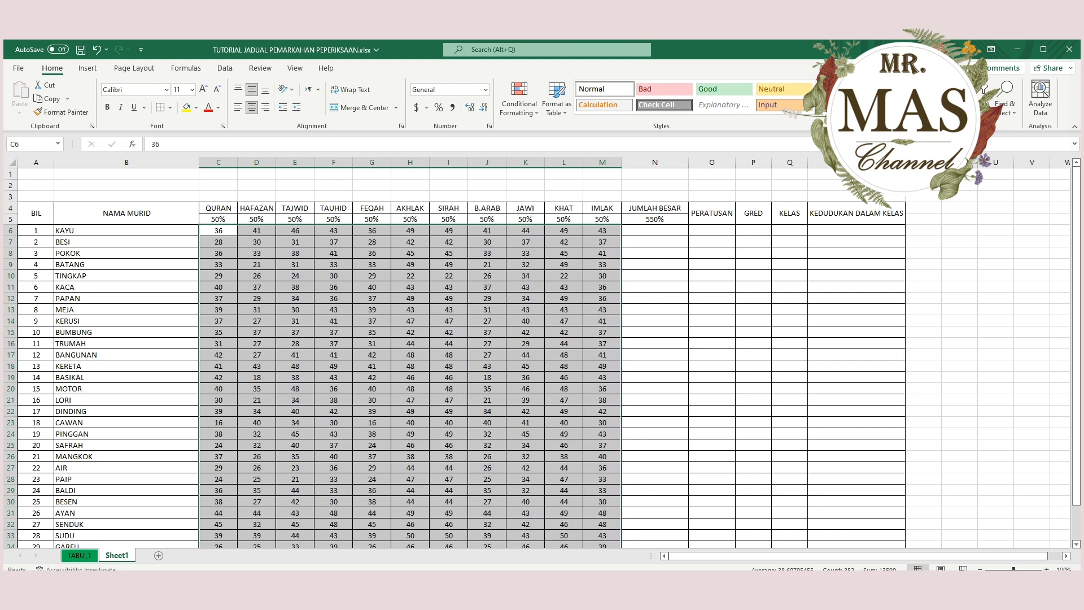
scroll(536, 355, "down", 4)
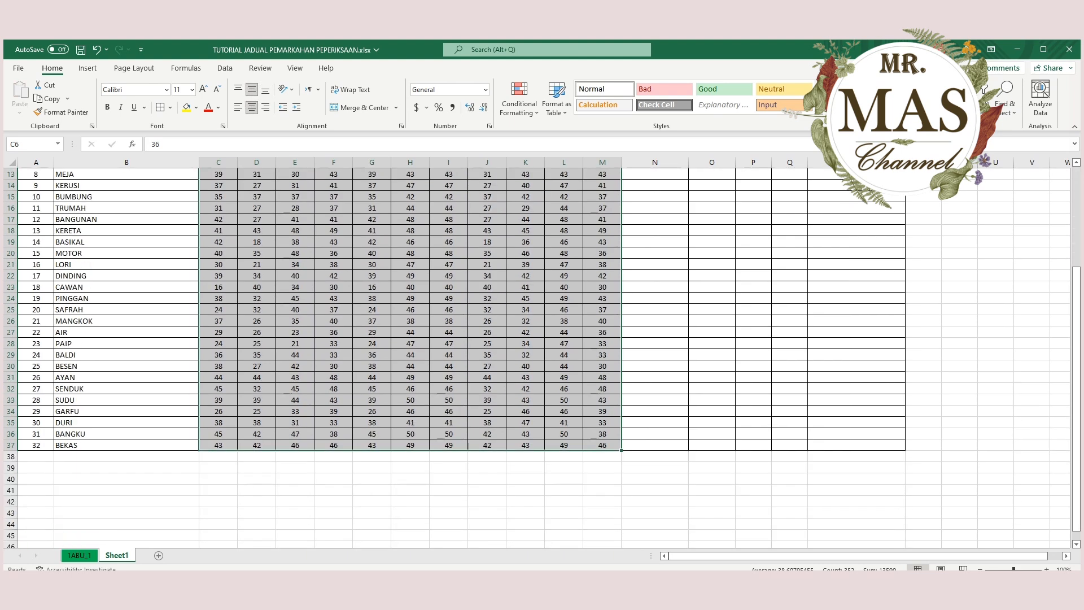
scroll(536, 356, "up", 4)
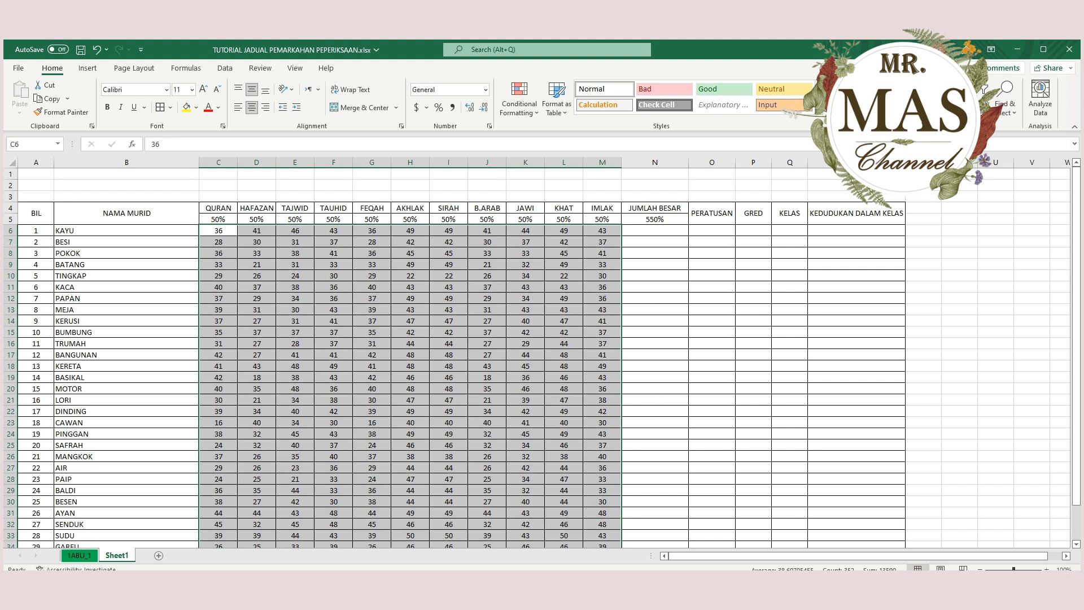
Total the first student's marks in N6 with =C6+D6+E6+F6+G6+H6+I6+J6+K6+L6+M6, and clear the cell again.
left_click(655, 231)
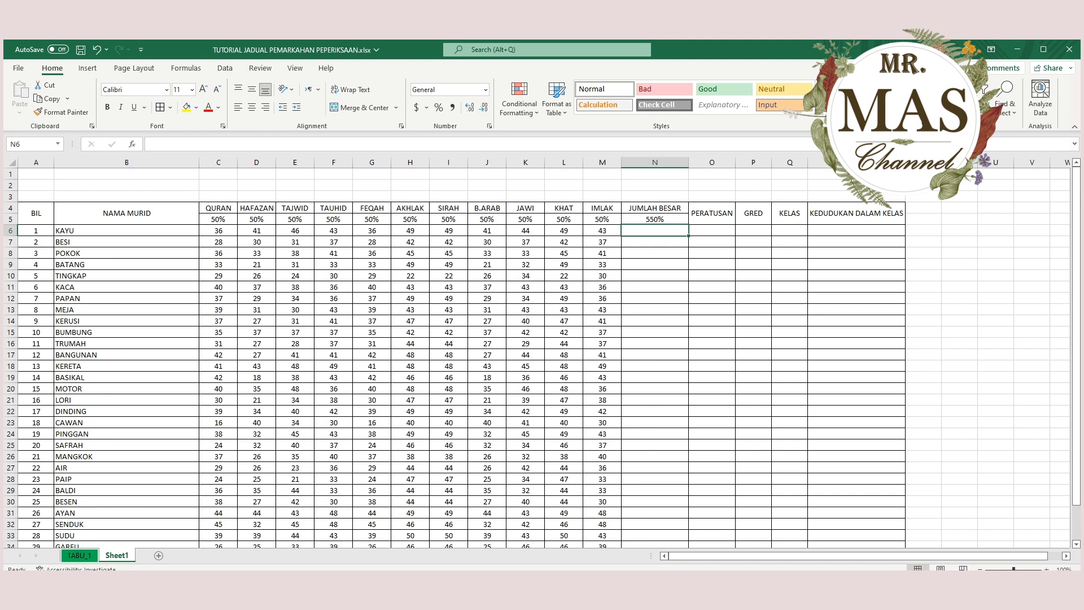
left_click(218, 230)
left_click(256, 230)
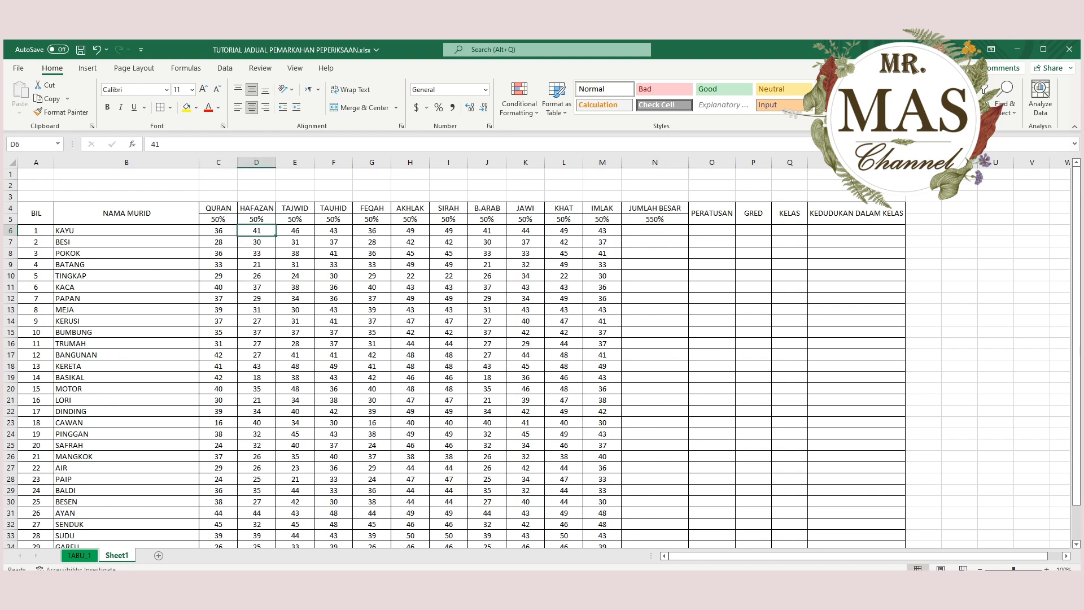
left_click(655, 230)
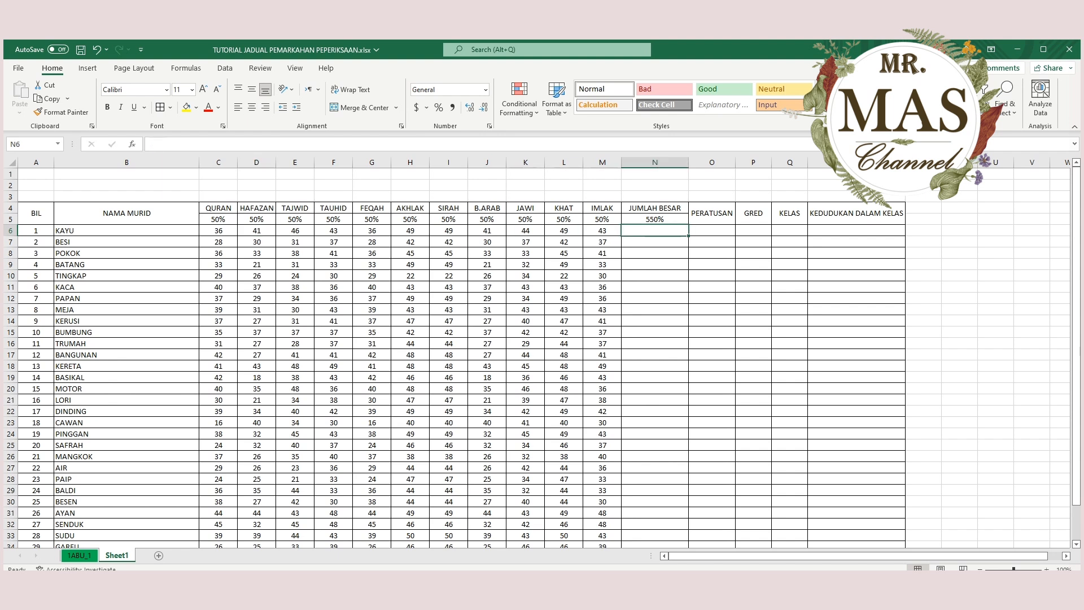
left_click(655, 219)
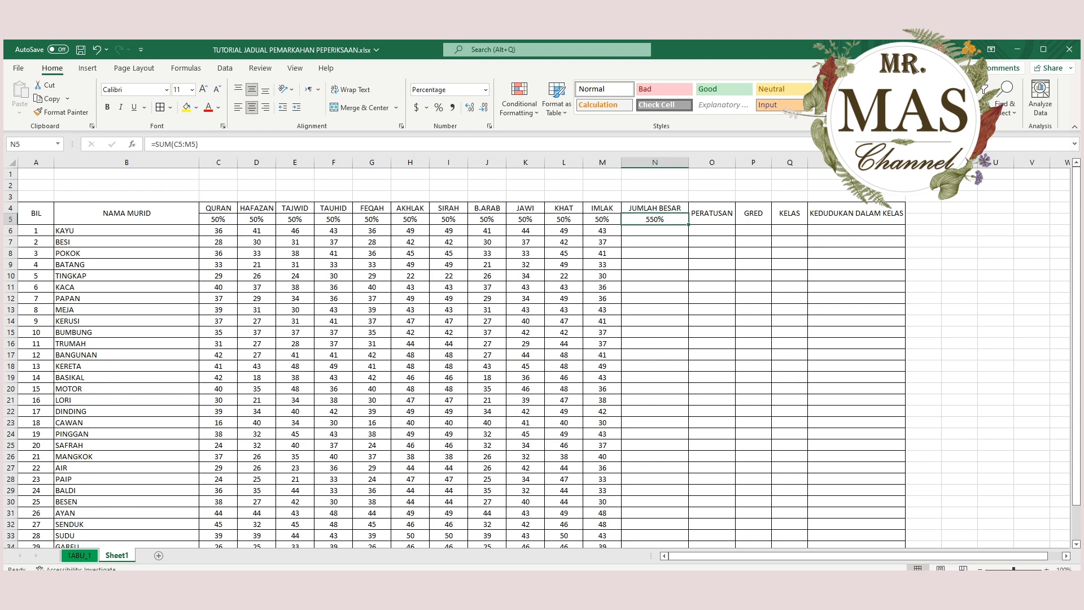
left_click(654, 230)
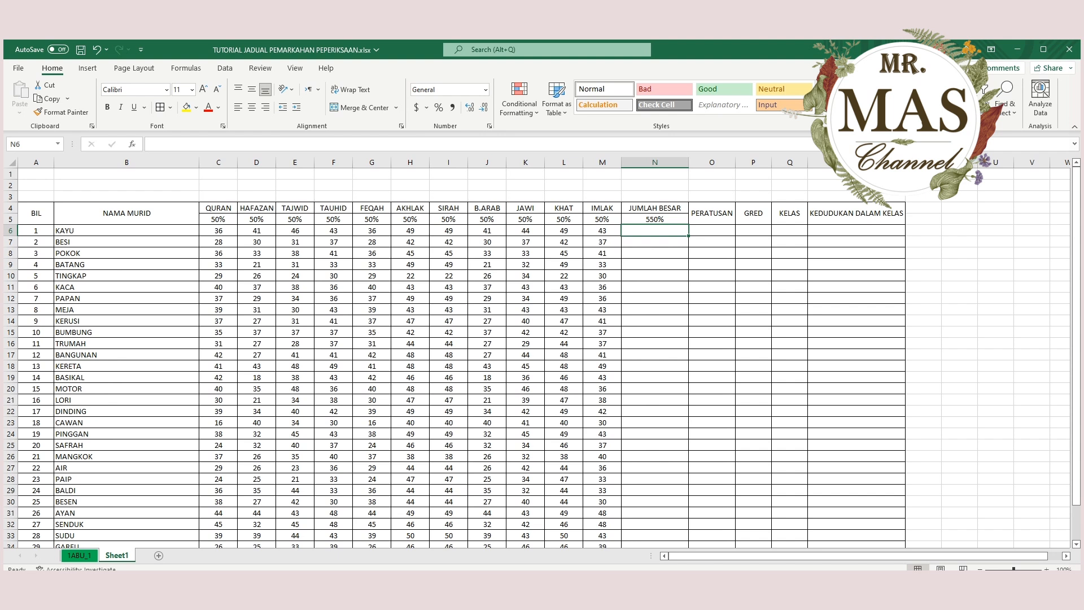
type("=")
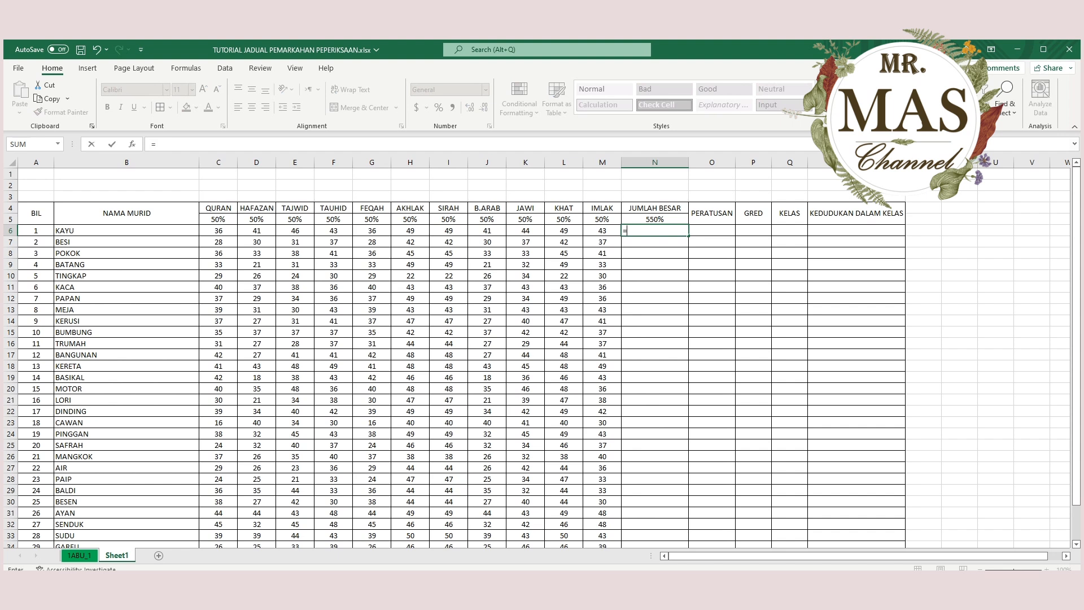
left_click(219, 230)
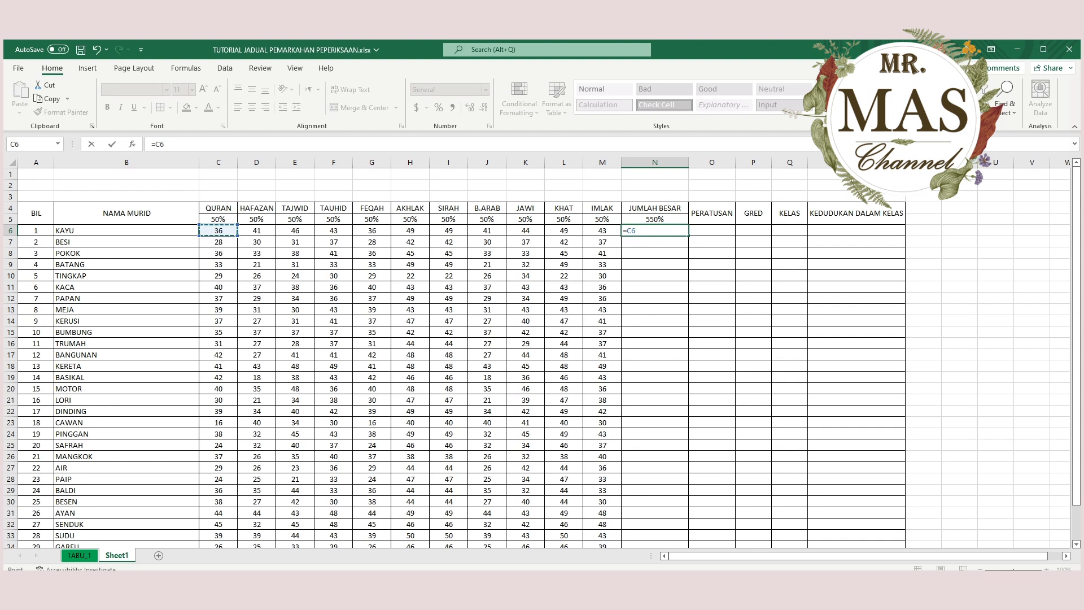
type("+")
left_click(256, 230)
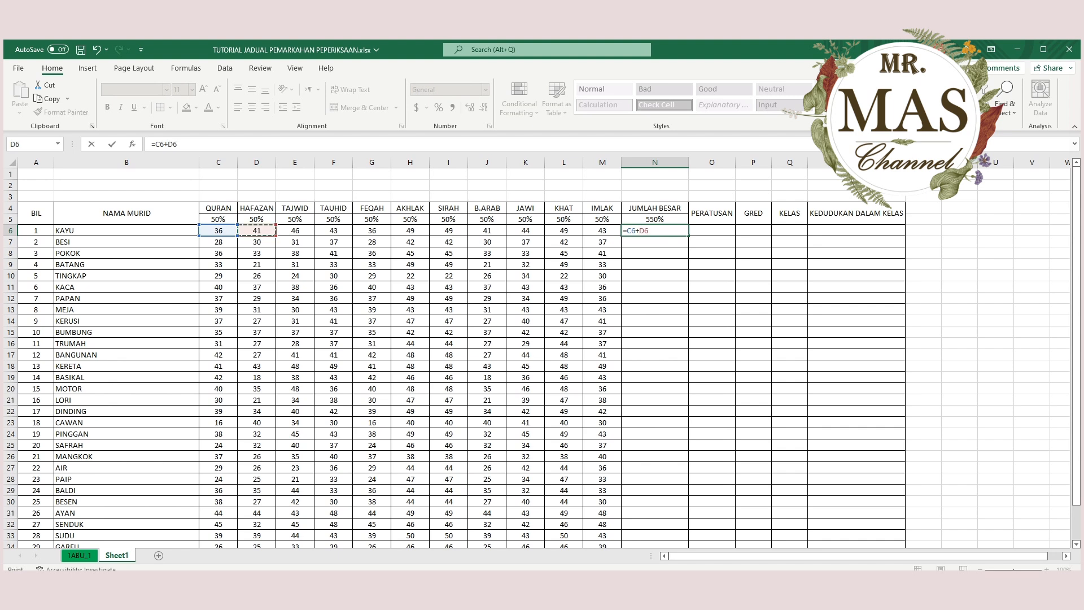
type("+")
left_click(294, 230)
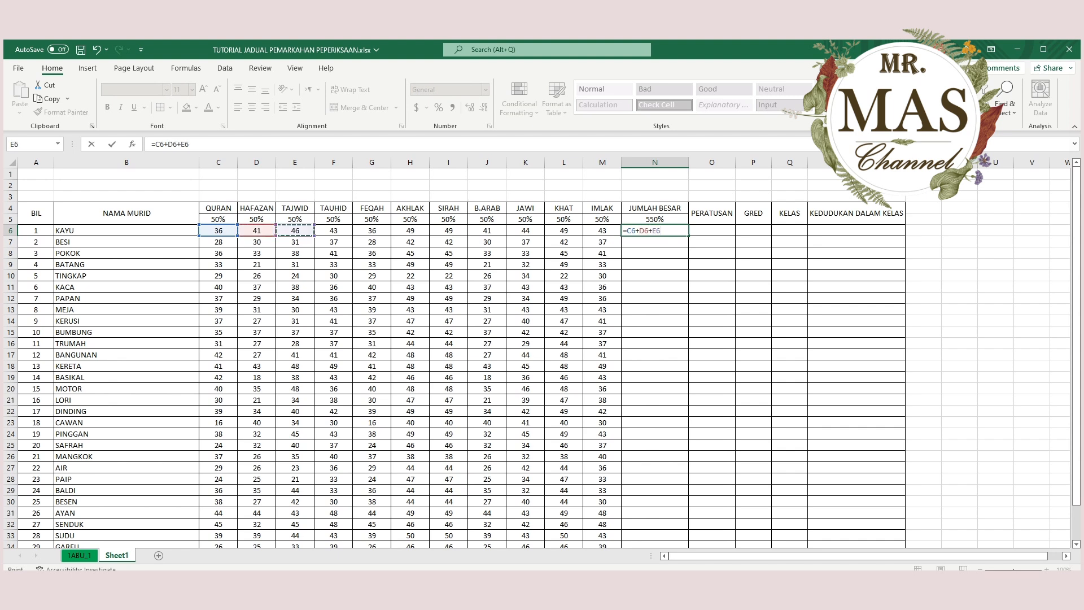
type("+")
left_click(333, 230)
type("+")
left_click(372, 231)
type("+")
left_click(410, 230)
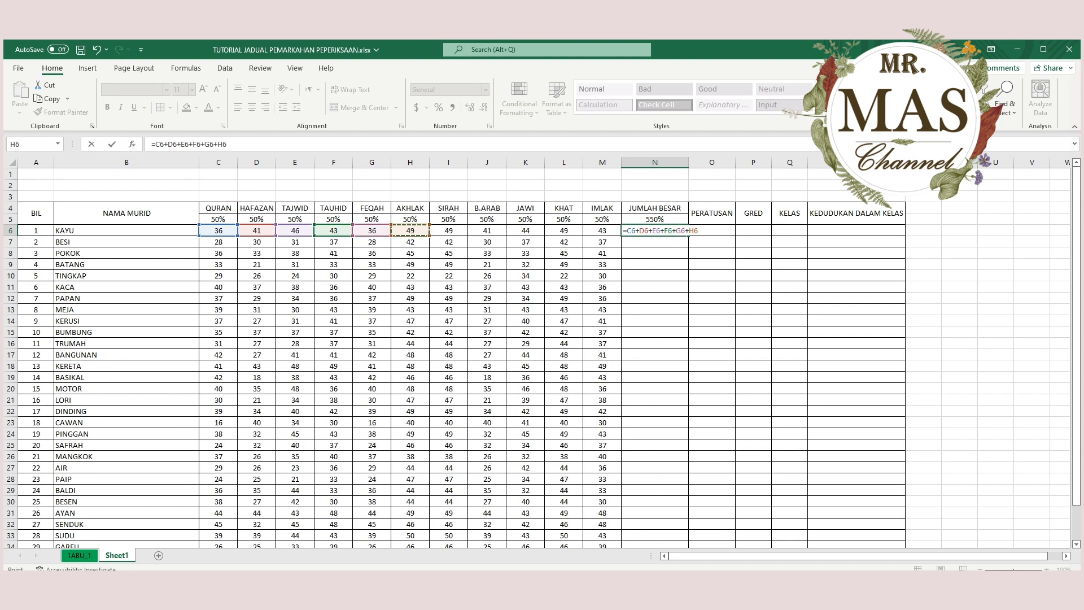
type("+")
left_click(448, 230)
type("+")
left_click(487, 231)
type("+")
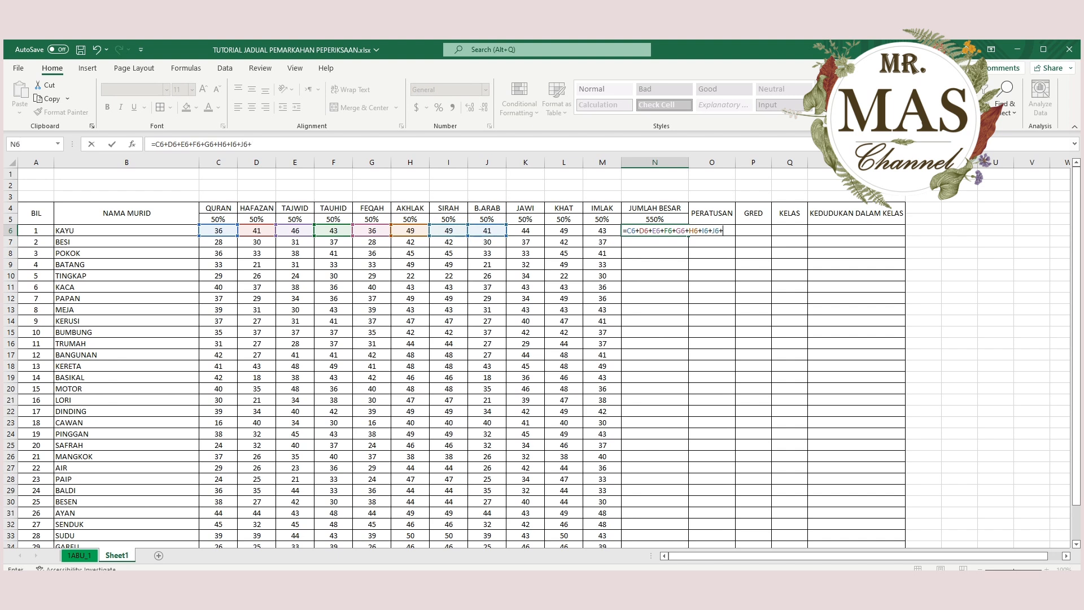
left_click(525, 230)
type("+")
left_click(564, 230)
type("+")
left_click(602, 230)
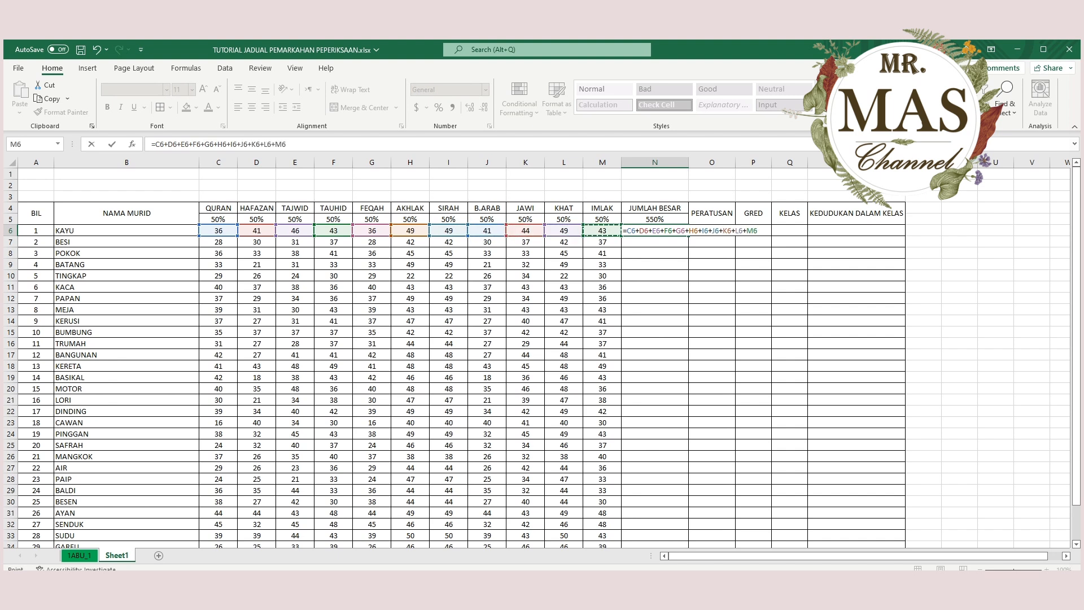
key("Return")
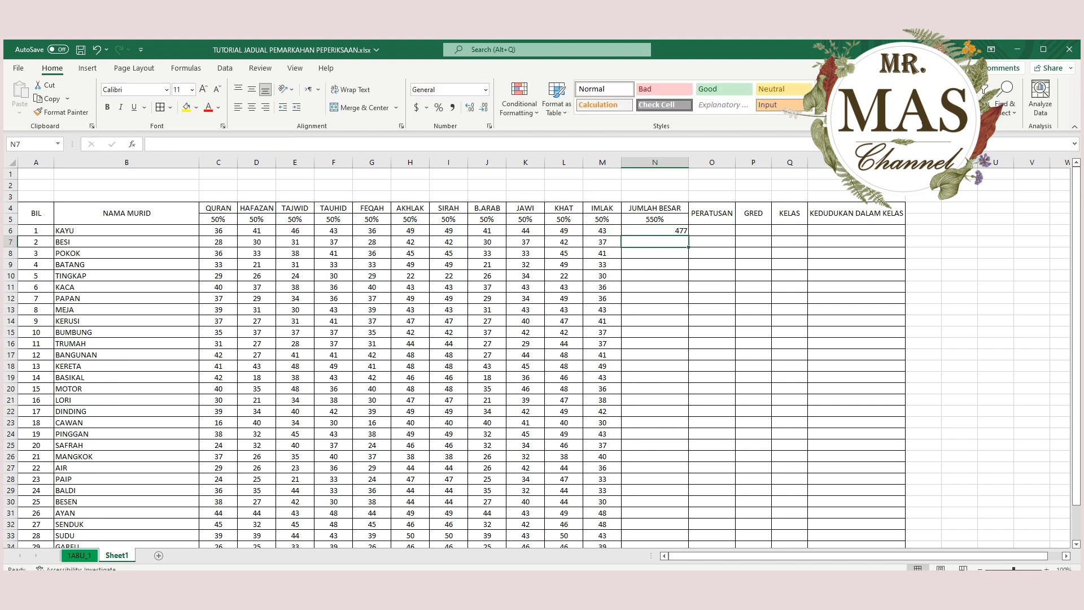
left_click(655, 230)
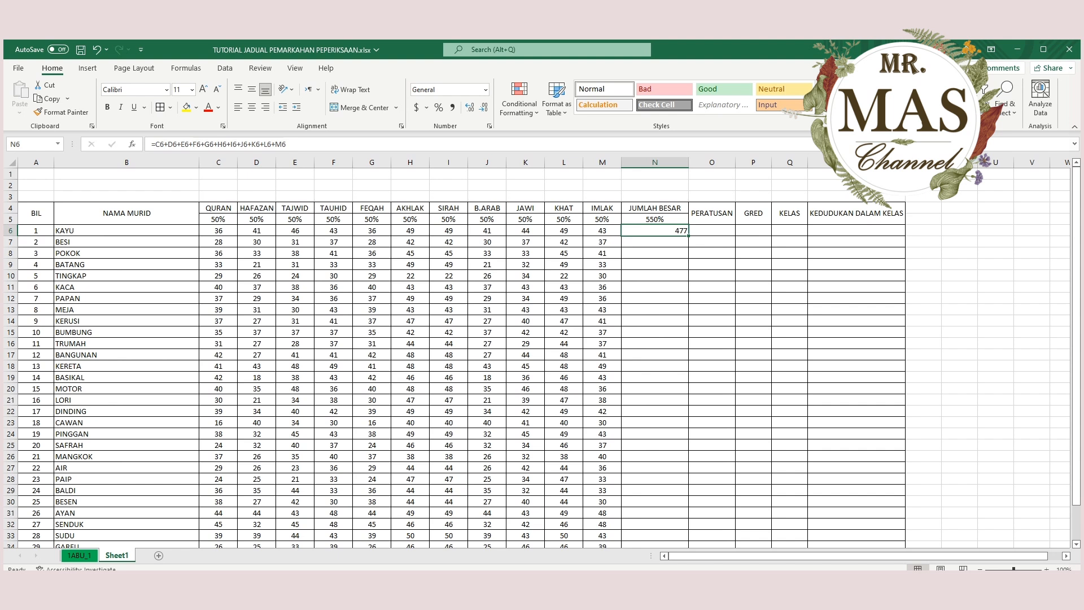
key("Delete")
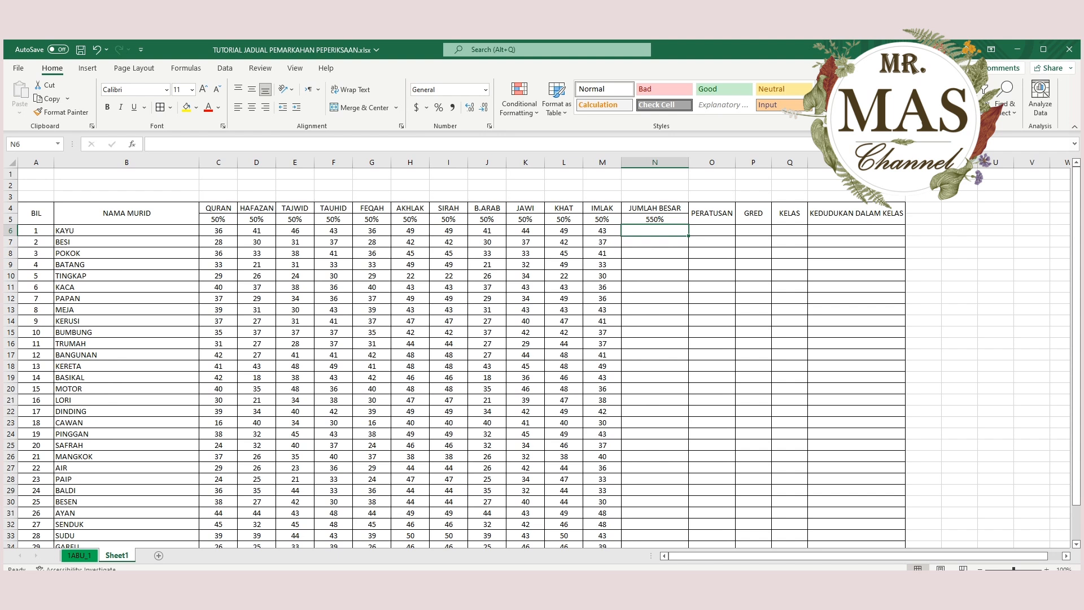
Try AutoSum on C6:N6 for the first student's total and undo it.
key("shift+Left")
key("shift+Left")
key("shift+Left")
key("shift+Left")
key("shift+Left")
key("shift+Left")
key("shift+Left")
key("shift+Left")
key("shift+Left")
key("shift+Left")
key("shift+Left")
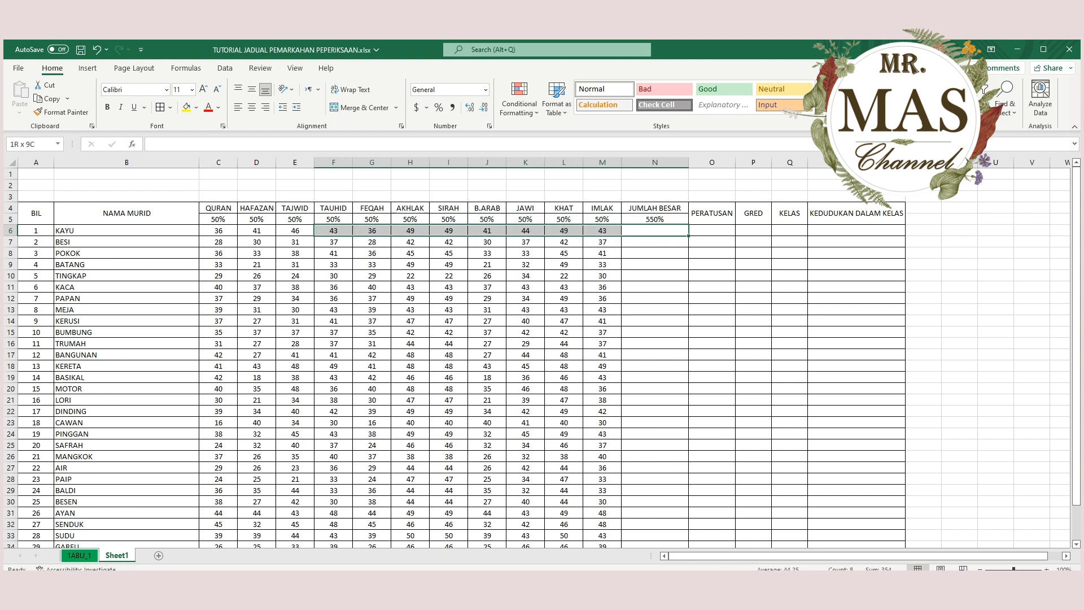
key("shift+Left")
key("shift+Right")
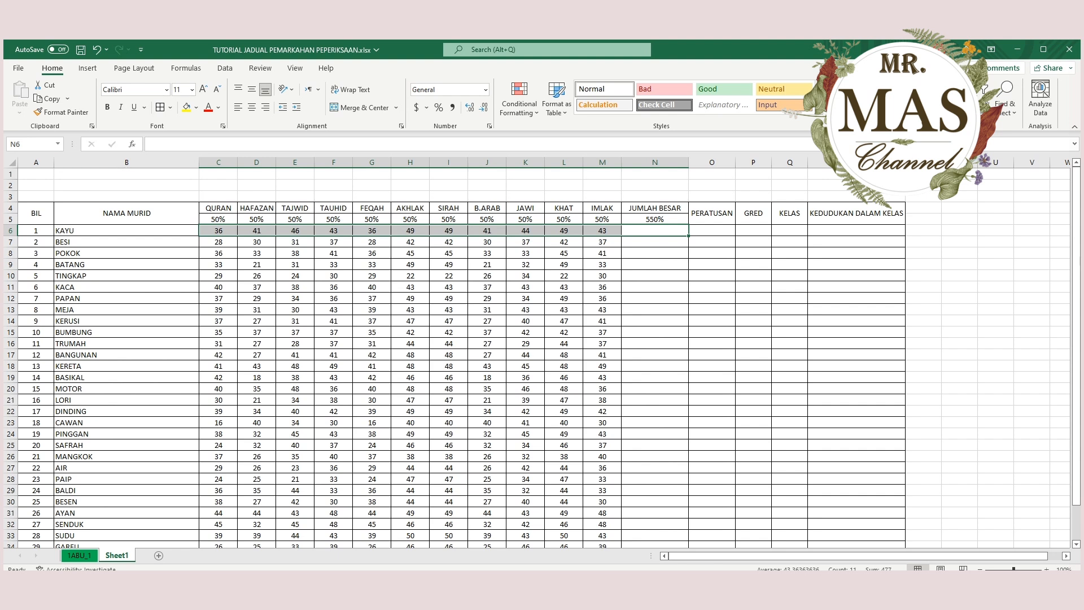
key("alt+equal")
left_click(655, 230)
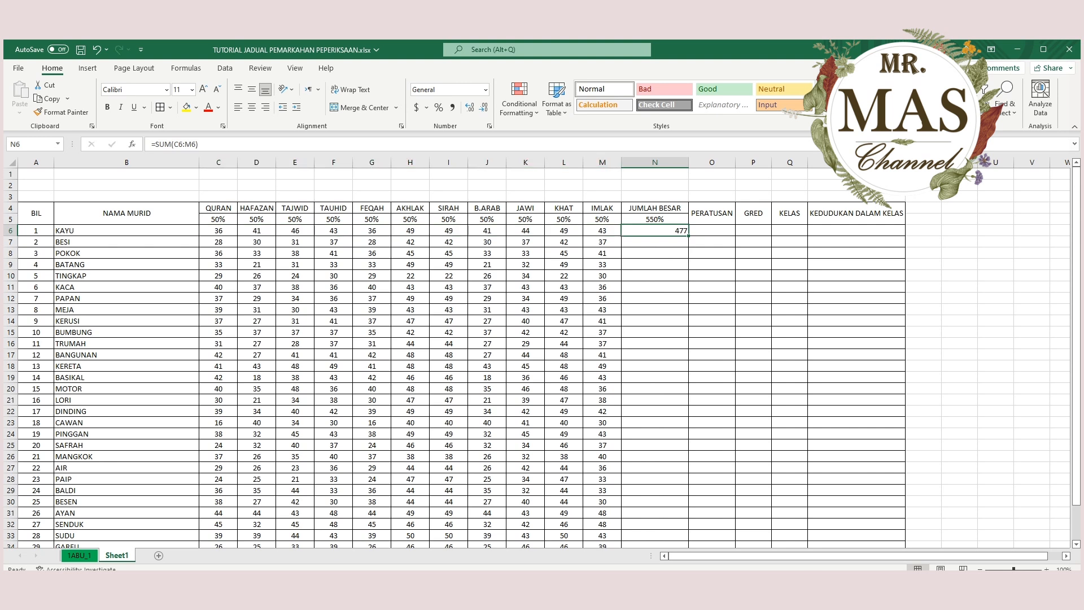
left_click(97, 49)
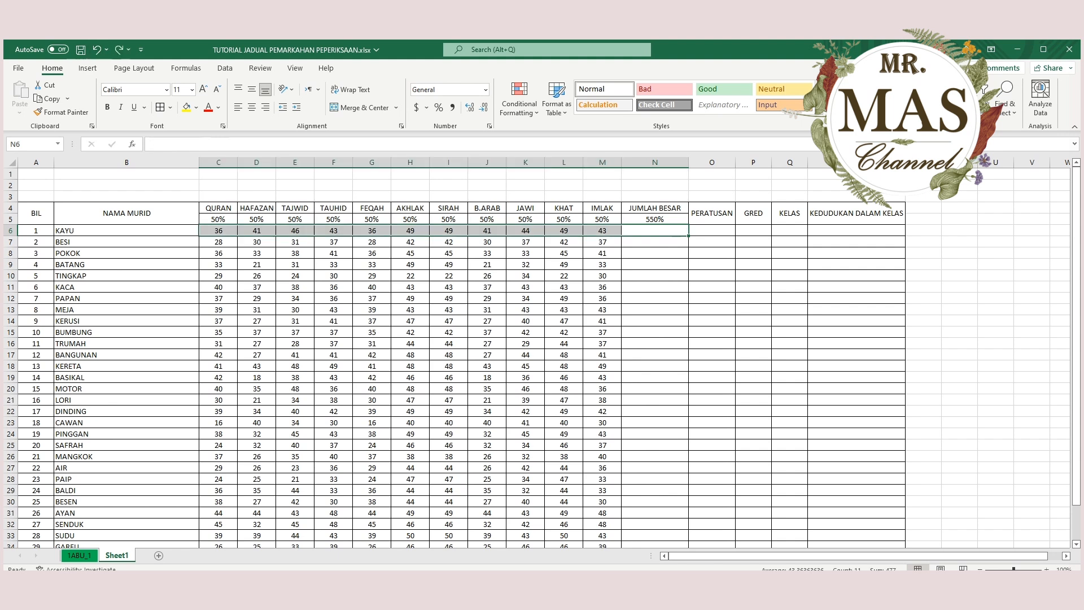
Enter the formula =SUM(C6:M6) in N6 to total the first student's marks.
left_click(655, 230)
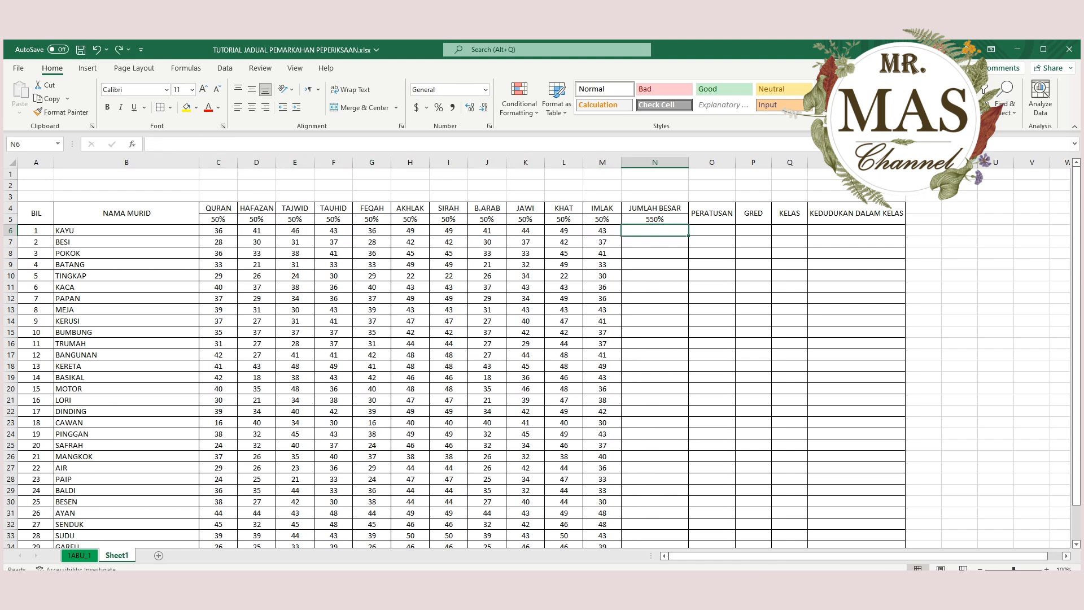
type("=")
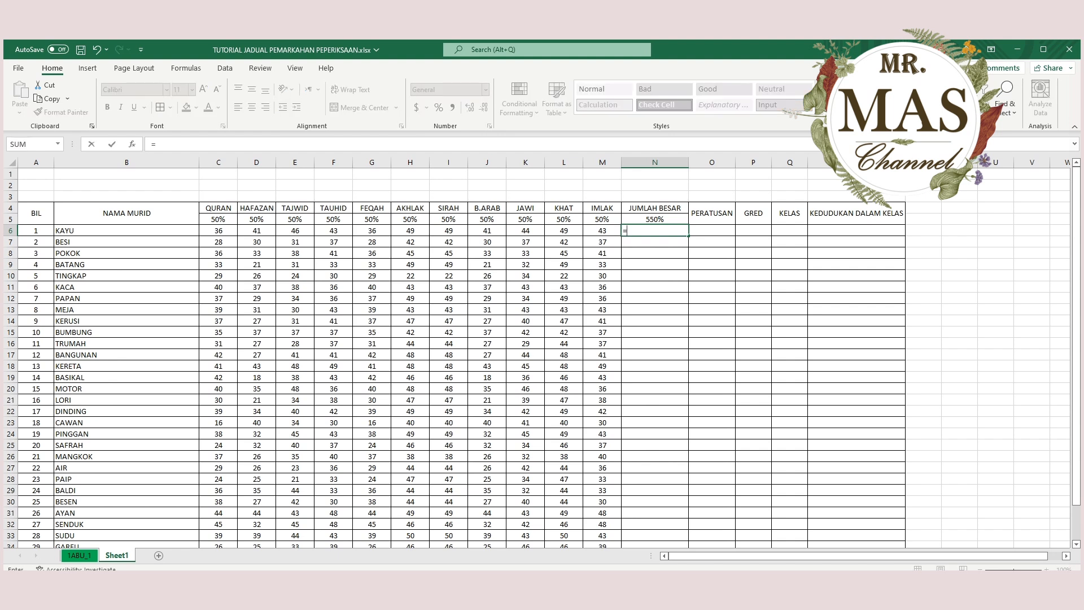
type("SUM(")
left_click_drag(219, 231, 602, 231)
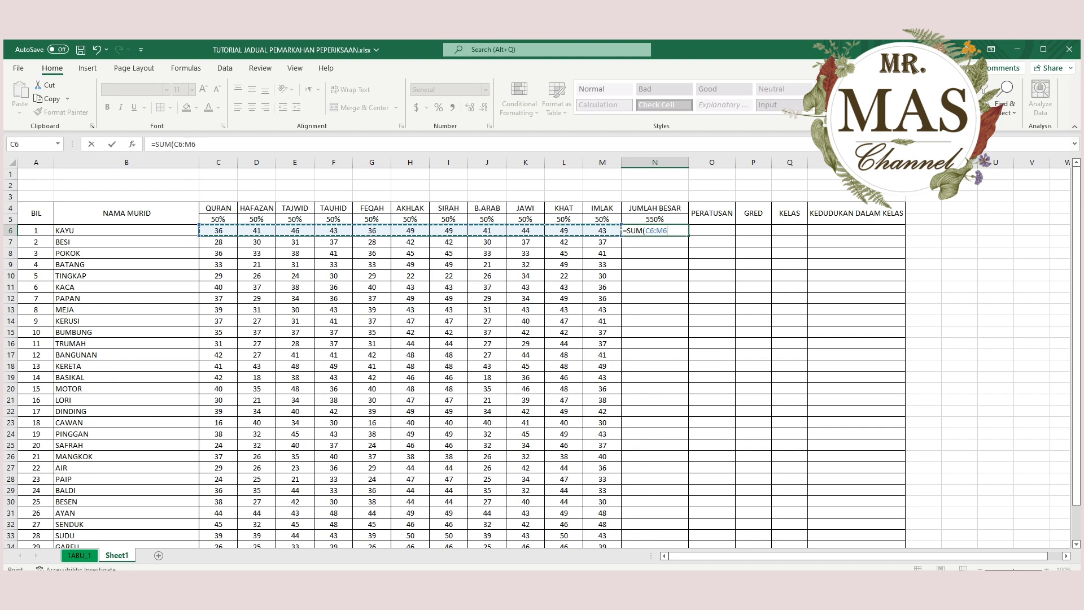
type(")")
key("Return")
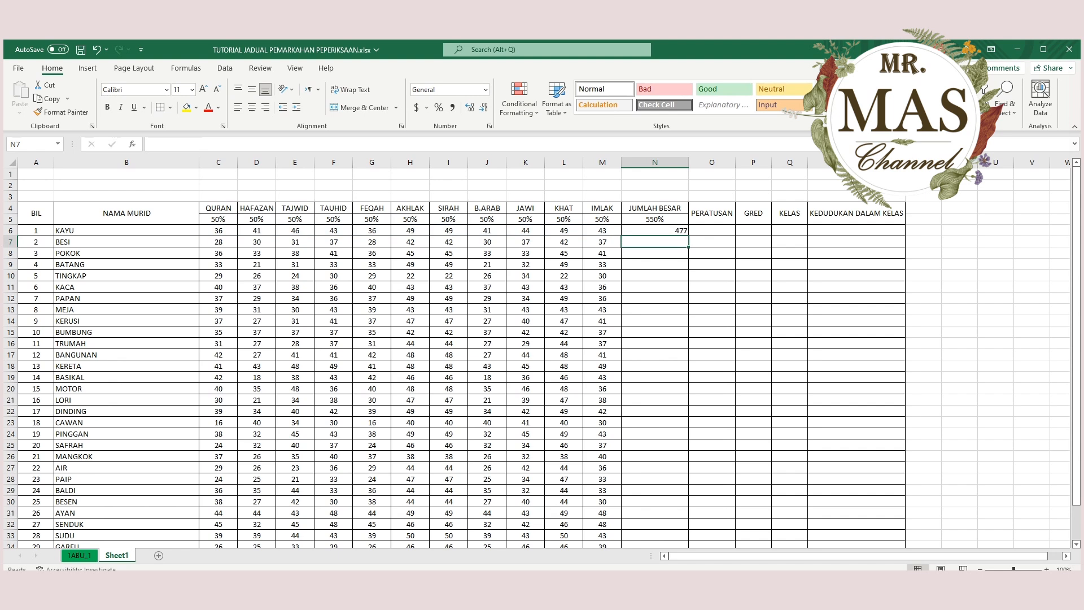
left_click(655, 231)
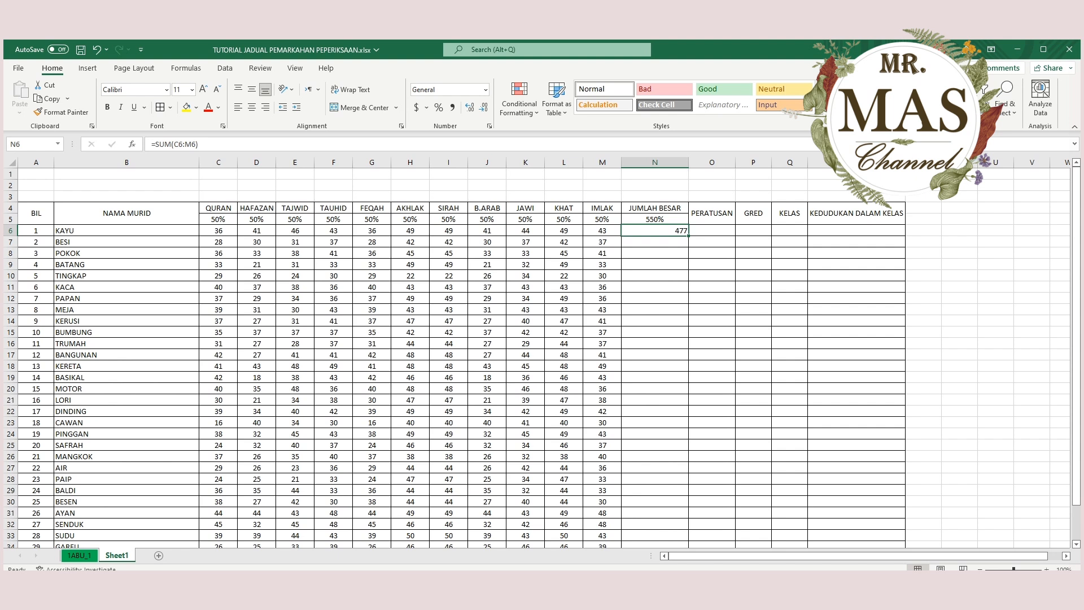
Fill the total formula from N6 down to N37 for all students.
scroll(536, 356, "down", 4)
scroll(536, 355, "up", 4)
scroll(536, 355, "down", 1)
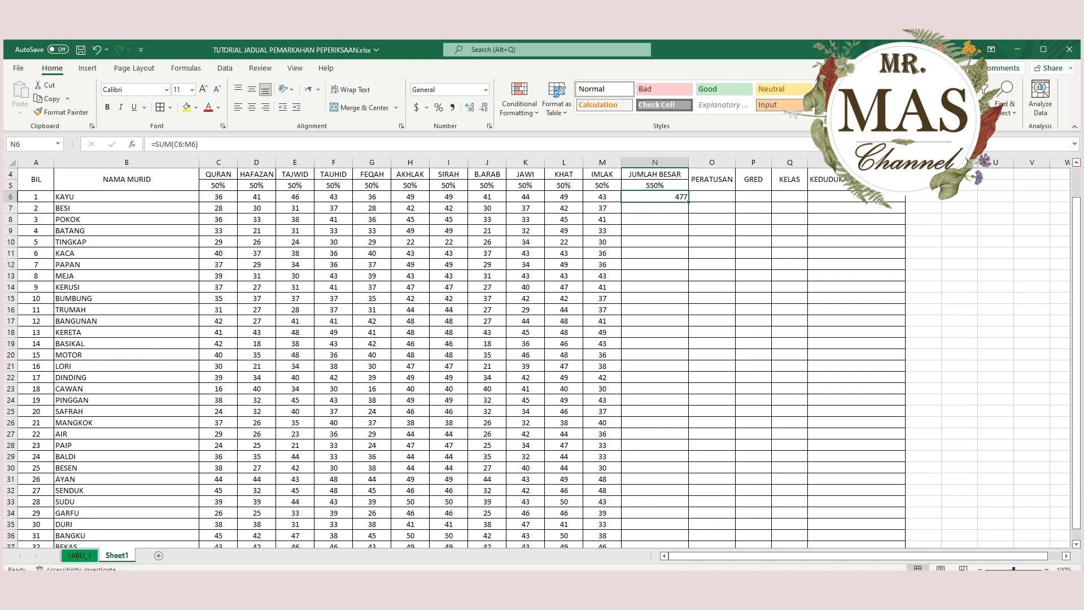
left_click_drag(688, 202, 688, 529)
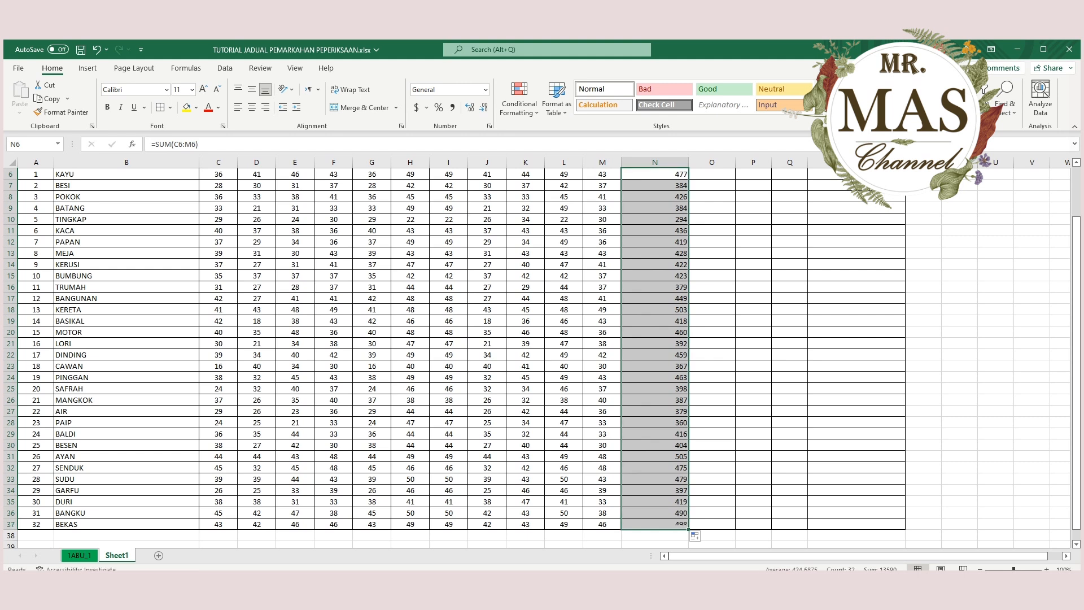
Check several formulas down the JUMLAH BESAR column to verify that each one sums its own row.
scroll(536, 356, "up", 2)
left_click(655, 264)
left_click(655, 242)
key("Down")
key("Down")
key("Down")
key("Down")
key("Down")
key("Down")
key("Down")
key("Down")
key("Down")
key("F2")
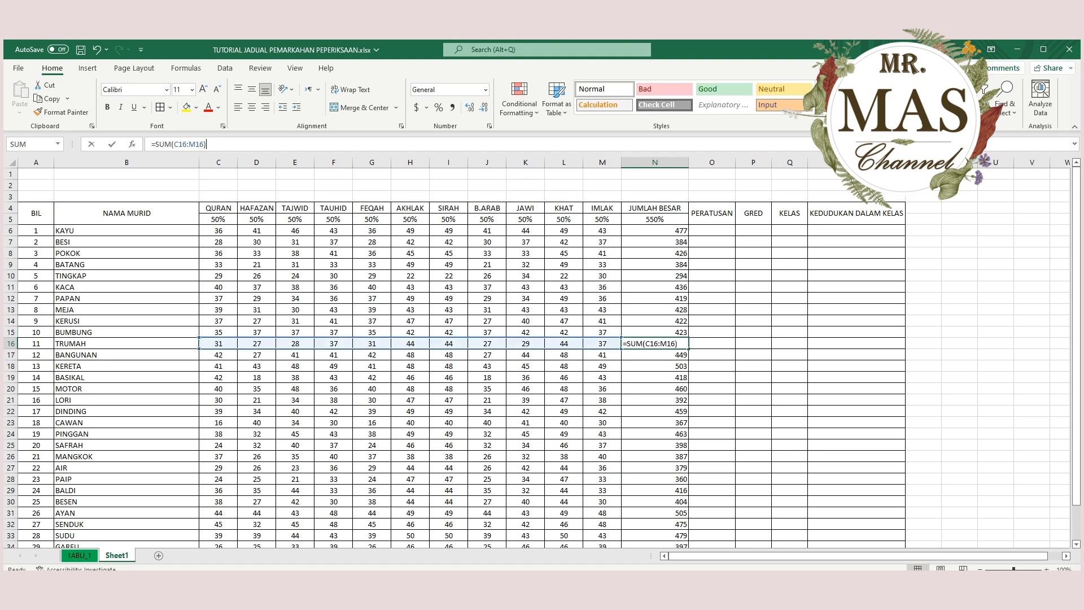
left_click(126, 197)
left_click(655, 354)
left_click(655, 366)
left_click(655, 400)
scroll(655, 395, "down", 2)
left_click(655, 377)
key("Down")
key("Down")
key("Down")
key("Down")
key("Down")
key("Down")
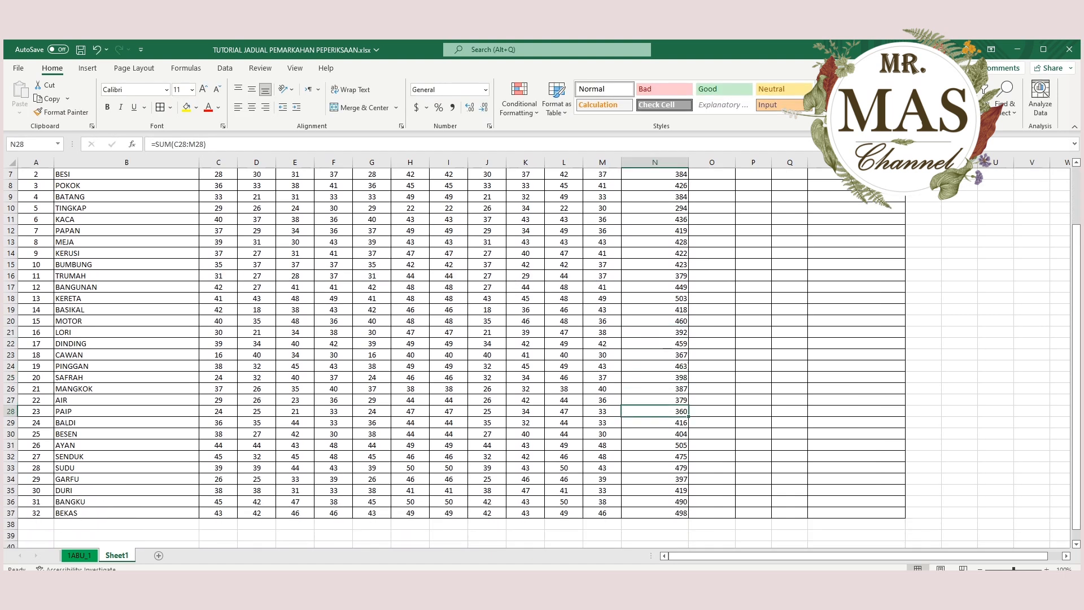
scroll(543, 358, "up", 2)
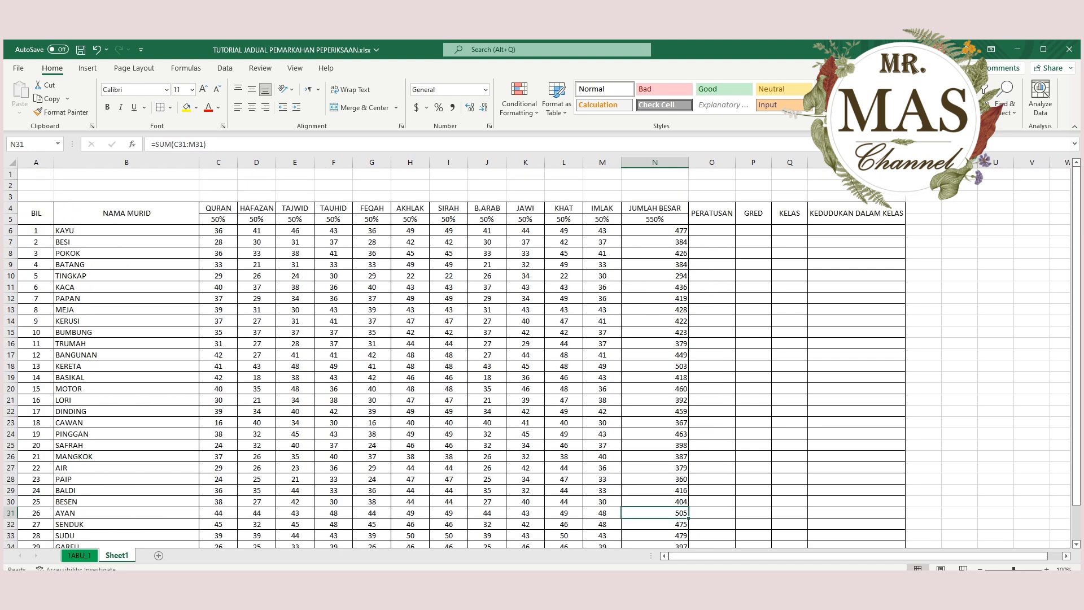
Centre the student totals in N6:N37 both horizontally and vertically.
left_click_drag(655, 230, 654, 524)
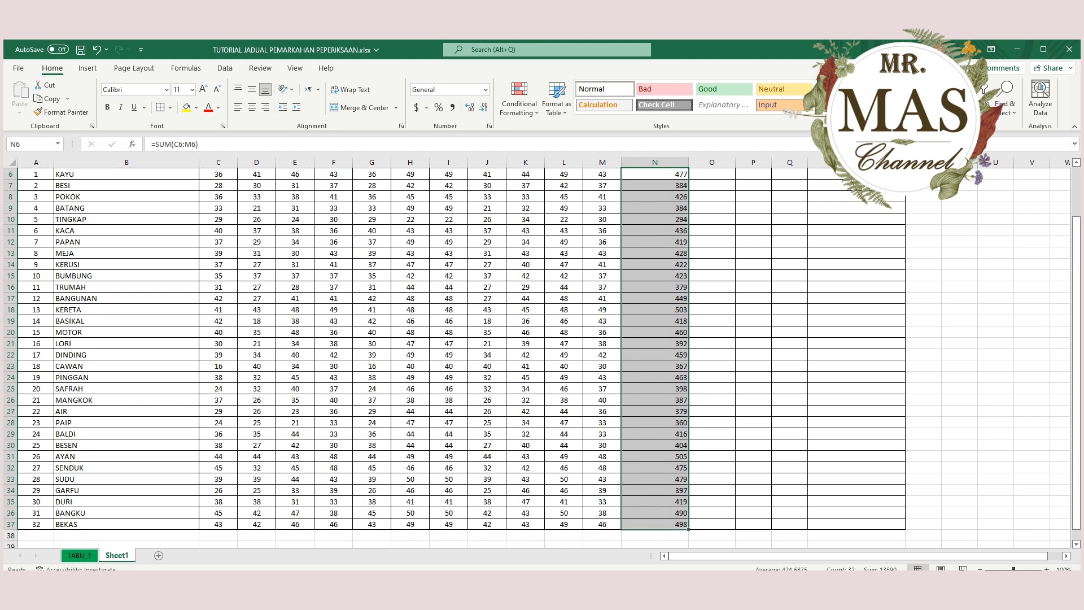
left_click(252, 89)
left_click(252, 107)
scroll(542, 350, "up", 2)
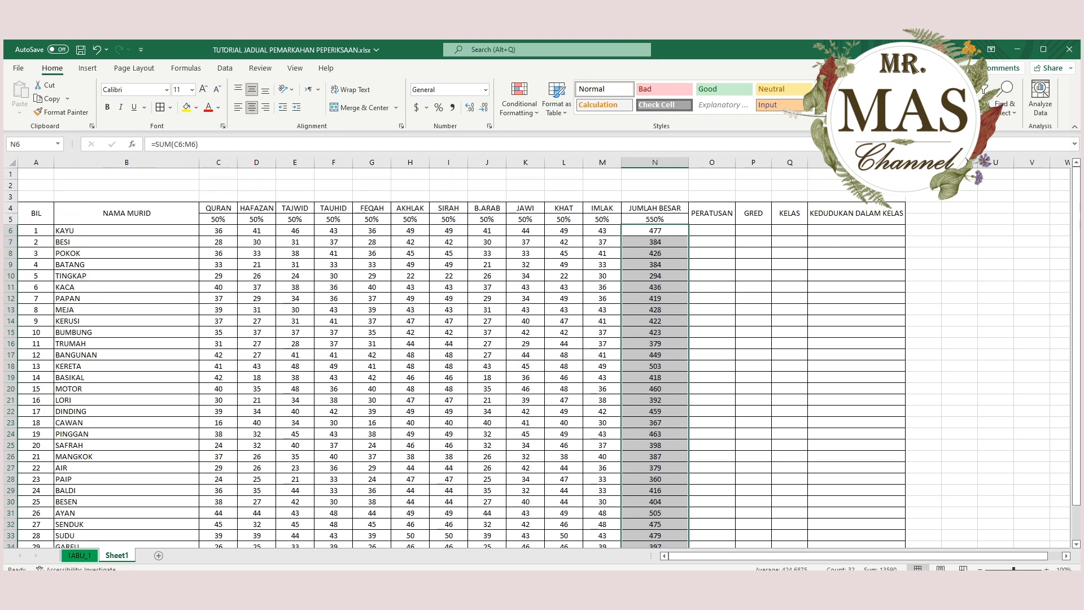
Examine the total formulas in N6, N7 and N12 and the empty PERATUSAN cell O6 for the first student.
left_click(655, 230)
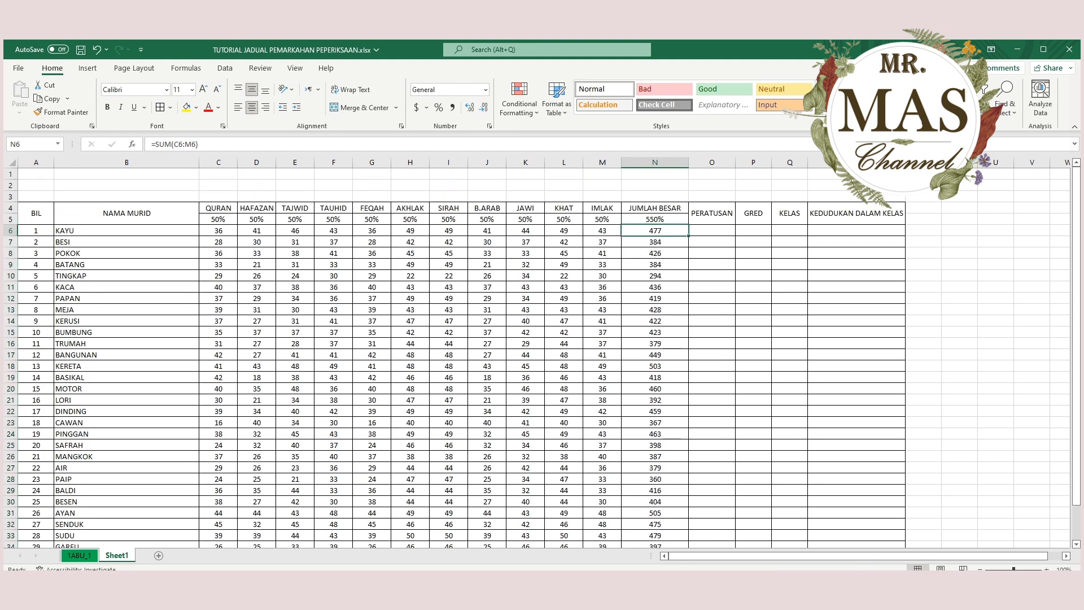
left_click(655, 298)
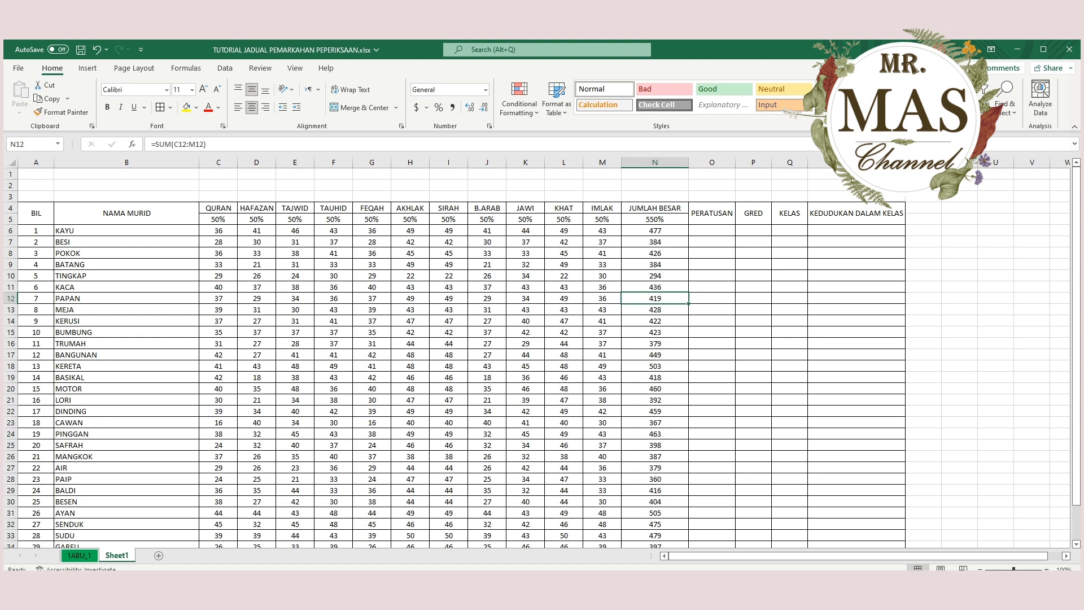
left_click(655, 230)
left_click(655, 242)
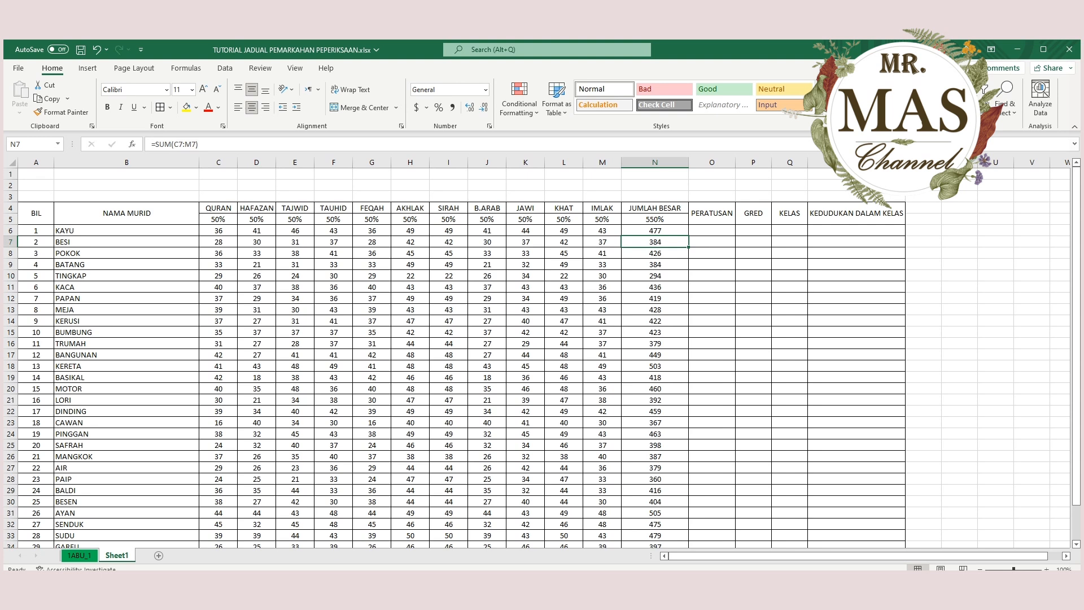
left_click(712, 230)
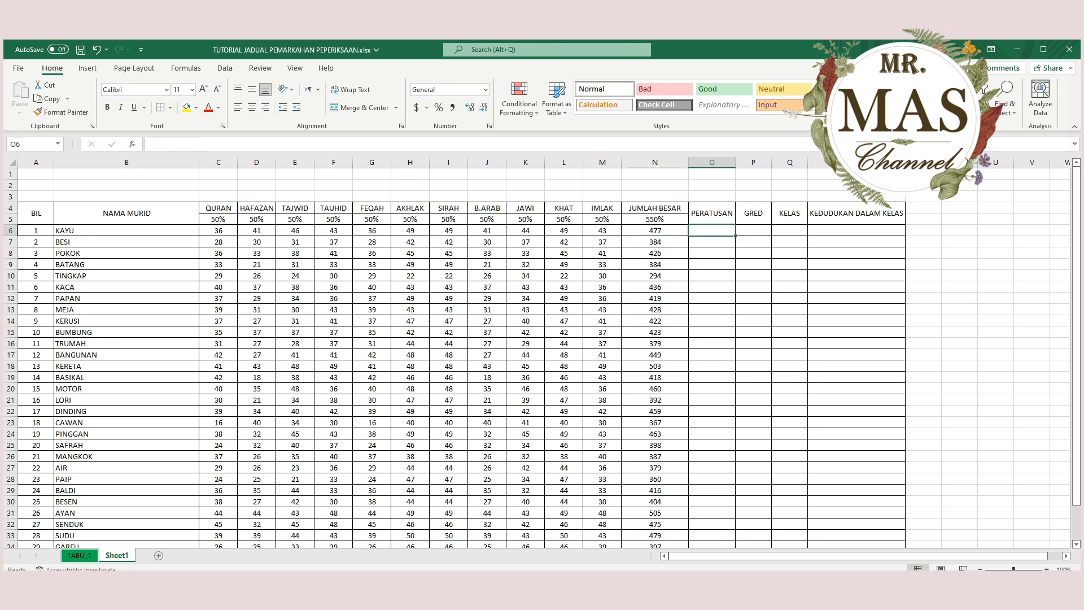
left_click(654, 230)
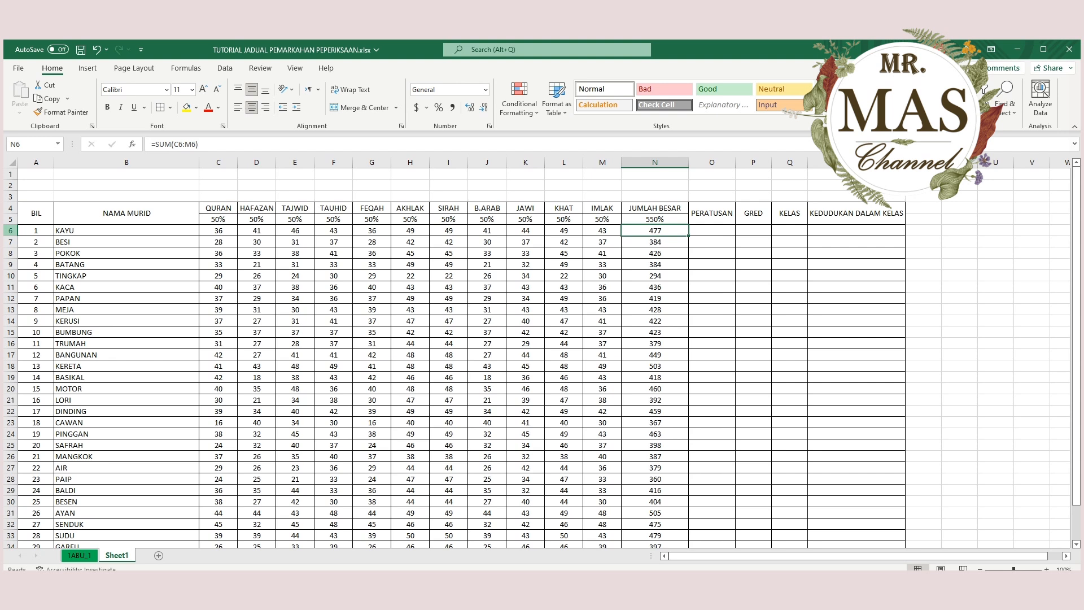
left_click(10, 230)
left_click(712, 163)
Enter the formula =N6/550*100 in O6 to calculate the first student's percentage.
left_click(712, 231)
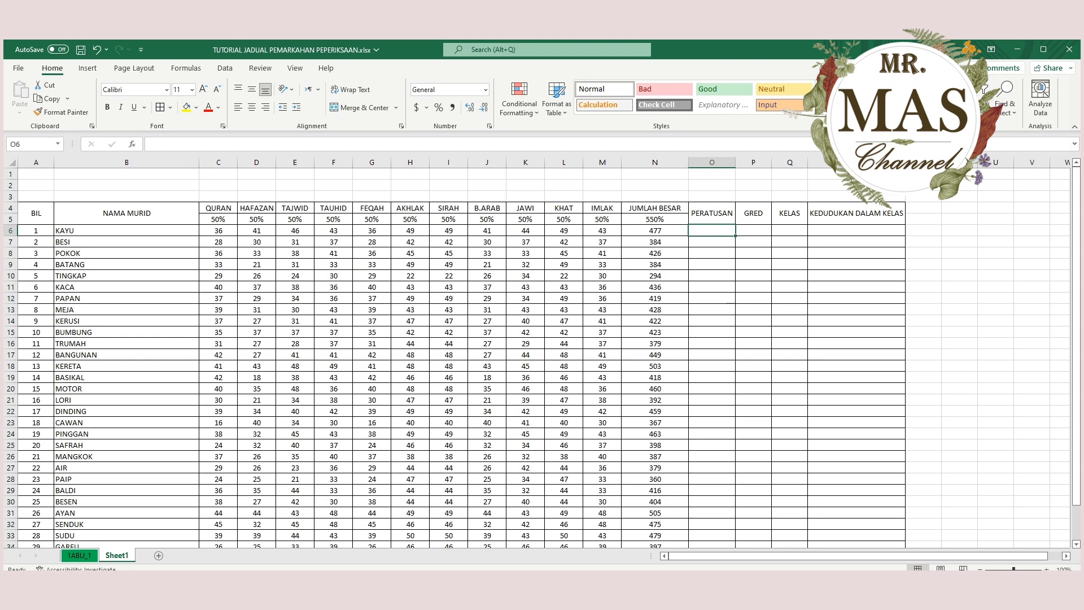
type("=")
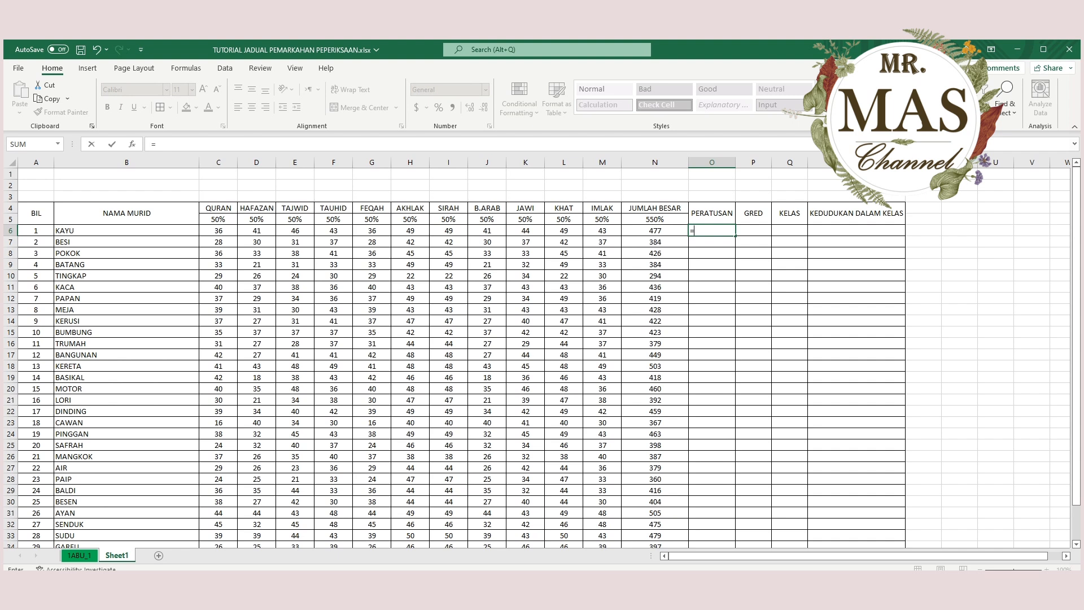
left_click(654, 230)
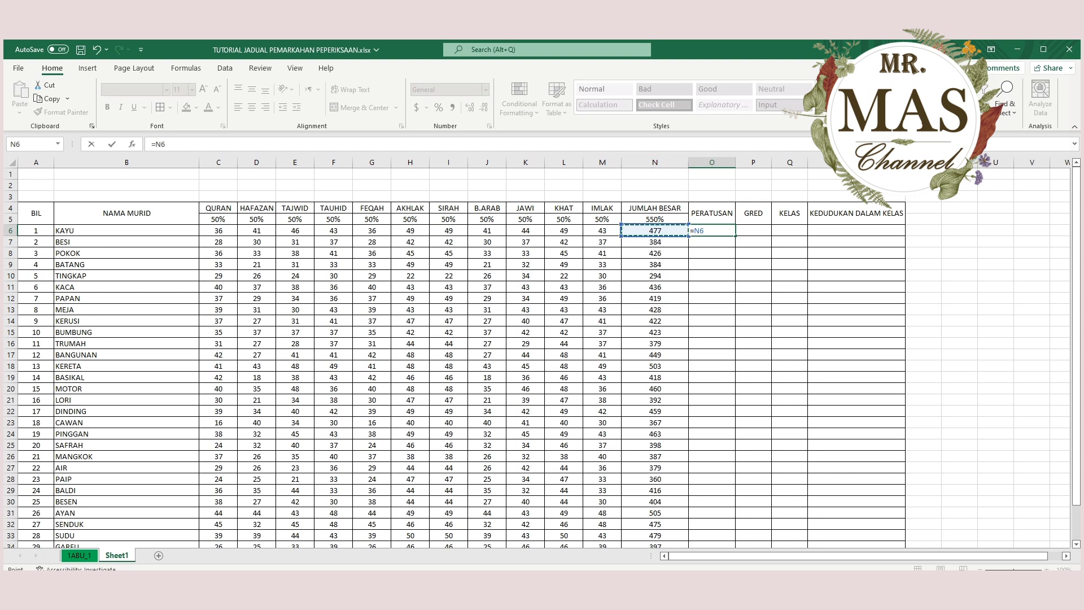
left_click(166, 144)
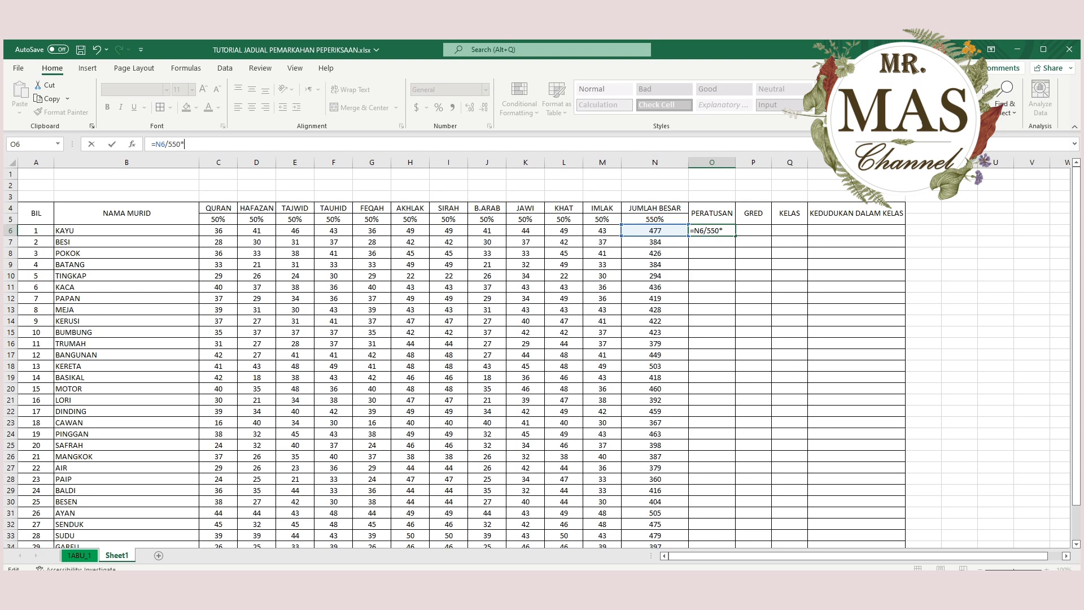
type("100")
key("Return")
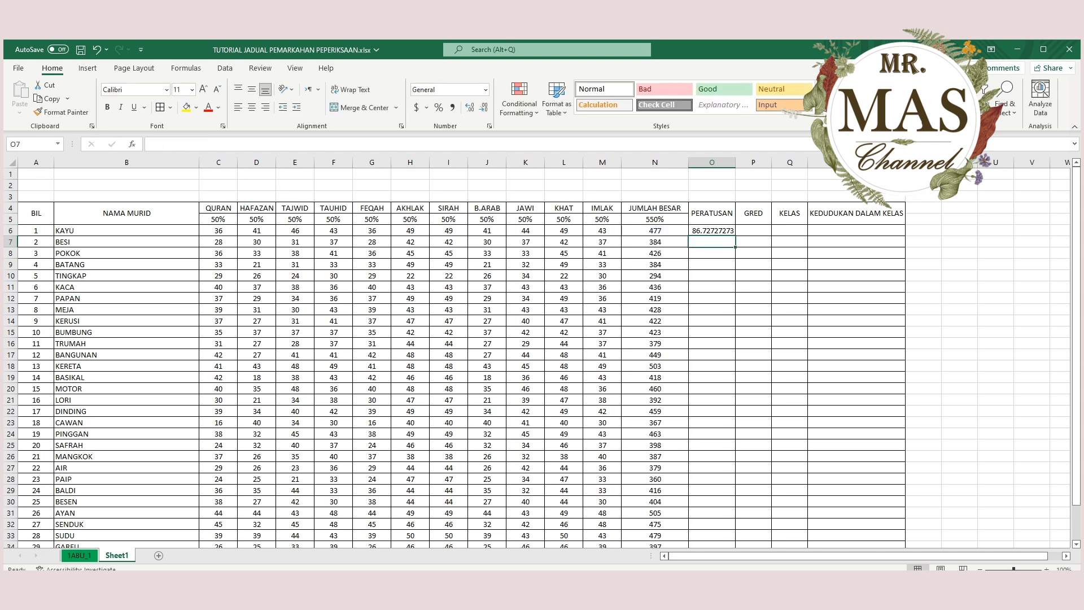
Try reducing the number of decimals shown in O6 and undo the changes.
left_click(712, 231)
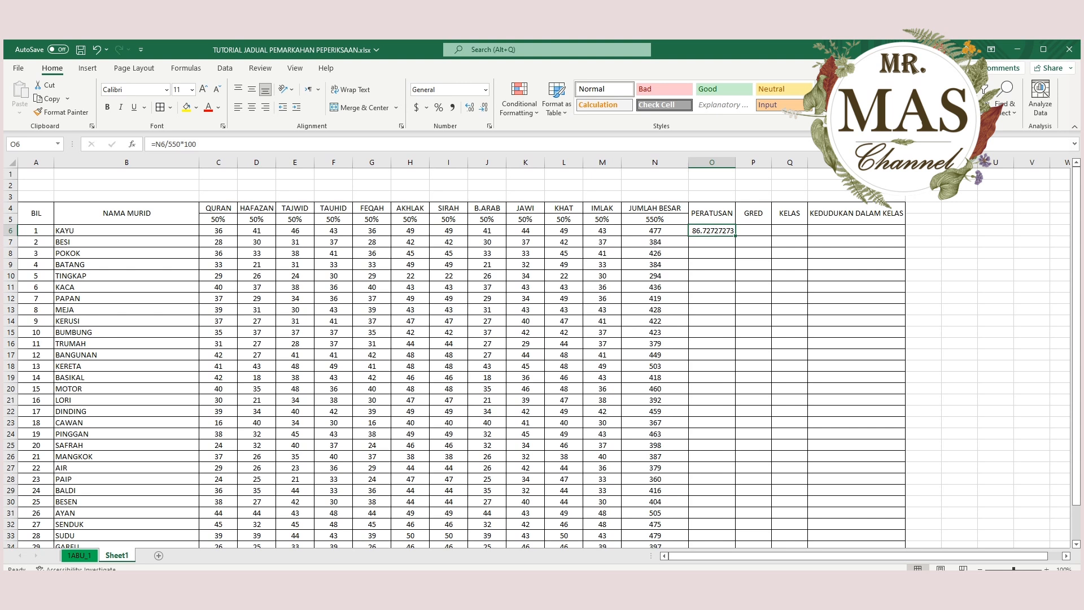
left_click(711, 253)
left_click(711, 230)
left_click(484, 107)
left_click(483, 106)
left_click(483, 107)
left_click(483, 107)
left_click(484, 107)
left_click(483, 107)
left_click(97, 50)
left_click(96, 50)
left_click(97, 50)
left_click(97, 50)
left_click(97, 50)
left_click(96, 50)
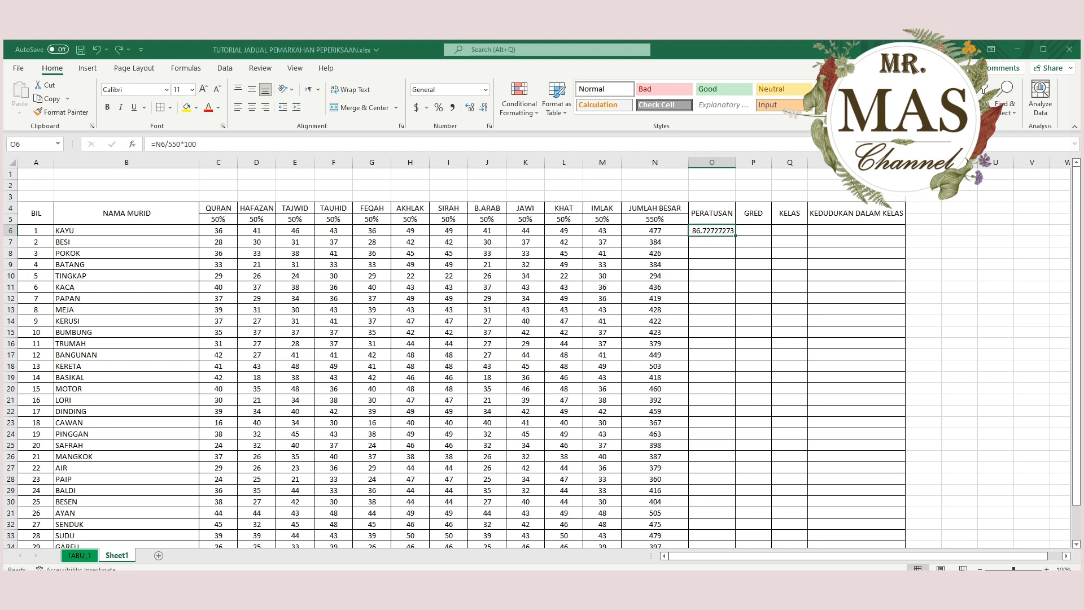
Display the first student's percentage in O6 with two decimal places.
key("Return")
left_click(712, 276)
left_click(711, 230)
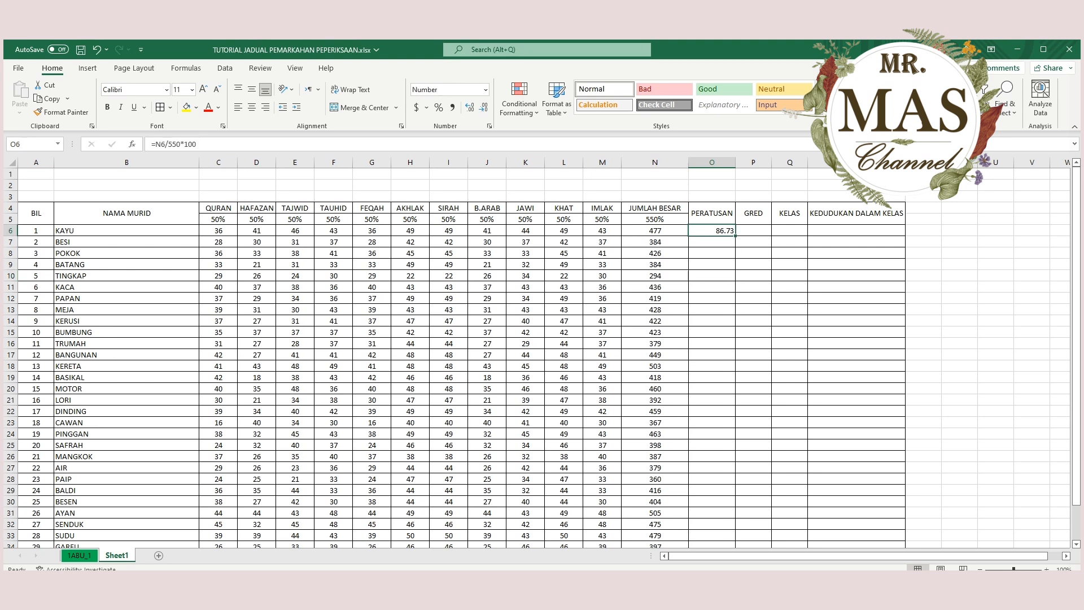
left_click(753, 298)
left_click(712, 231)
left_click(469, 107)
left_click(484, 107)
left_click(469, 107)
left_click(483, 107)
left_click(469, 107)
left_click(483, 107)
Fill the percentage formula from O6 down to O37 for all students.
scroll(542, 355, "down", 1)
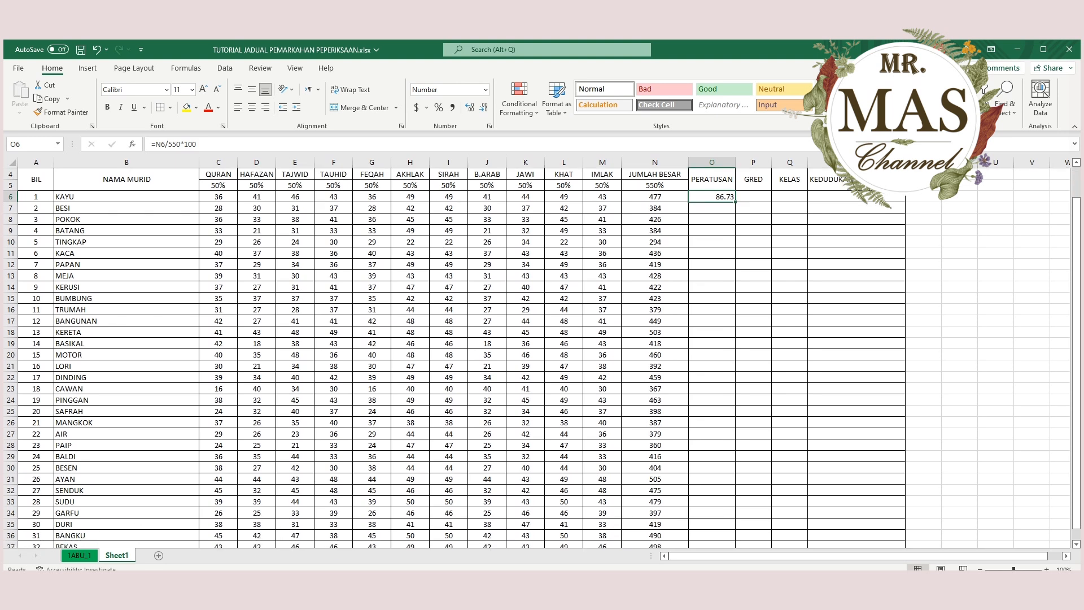
left_click_drag(735, 201, 712, 513)
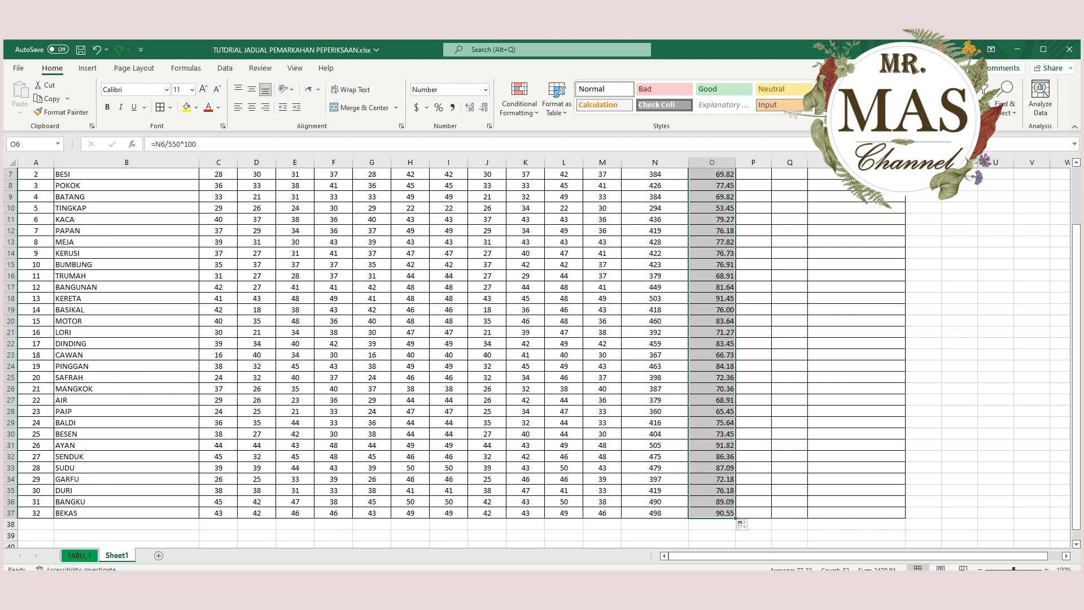
scroll(452, 339, "up", 2)
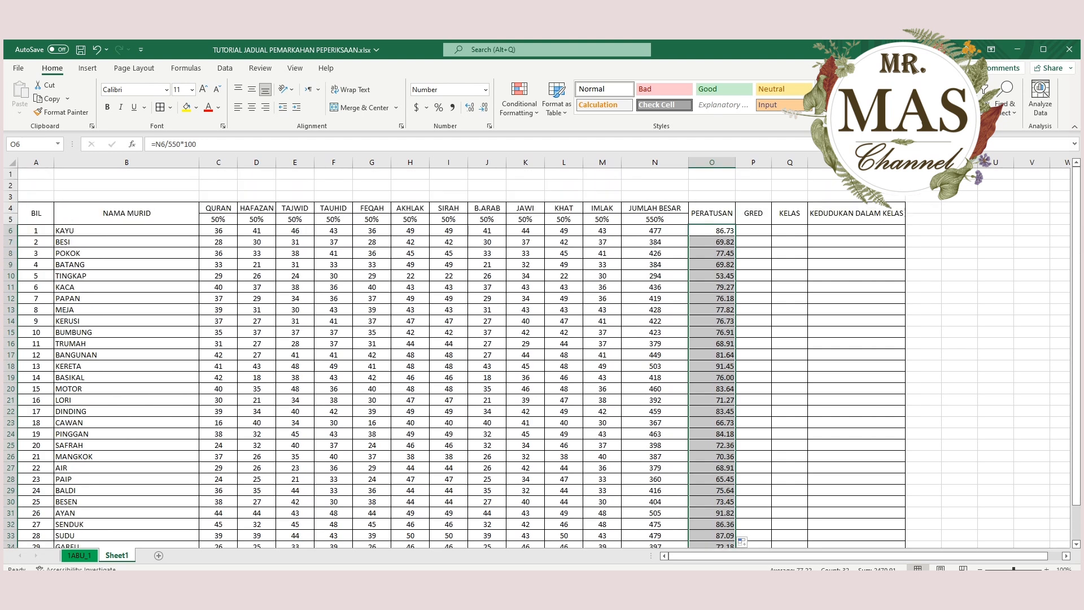
Centre the percentages in O6:O37 both horizontally and vertically.
left_click(251, 107)
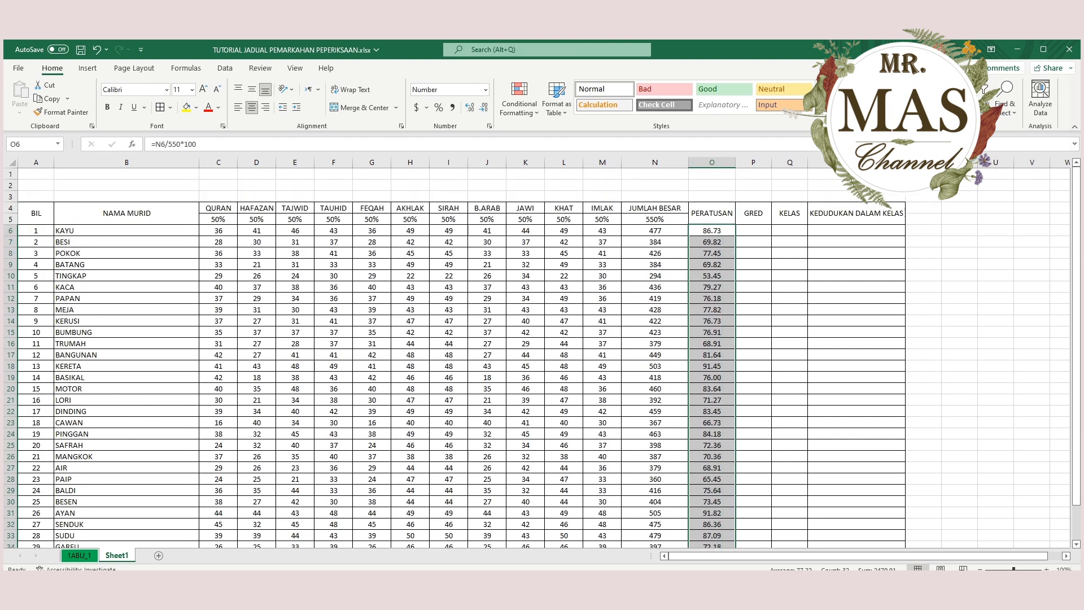
left_click(252, 89)
left_click(712, 242)
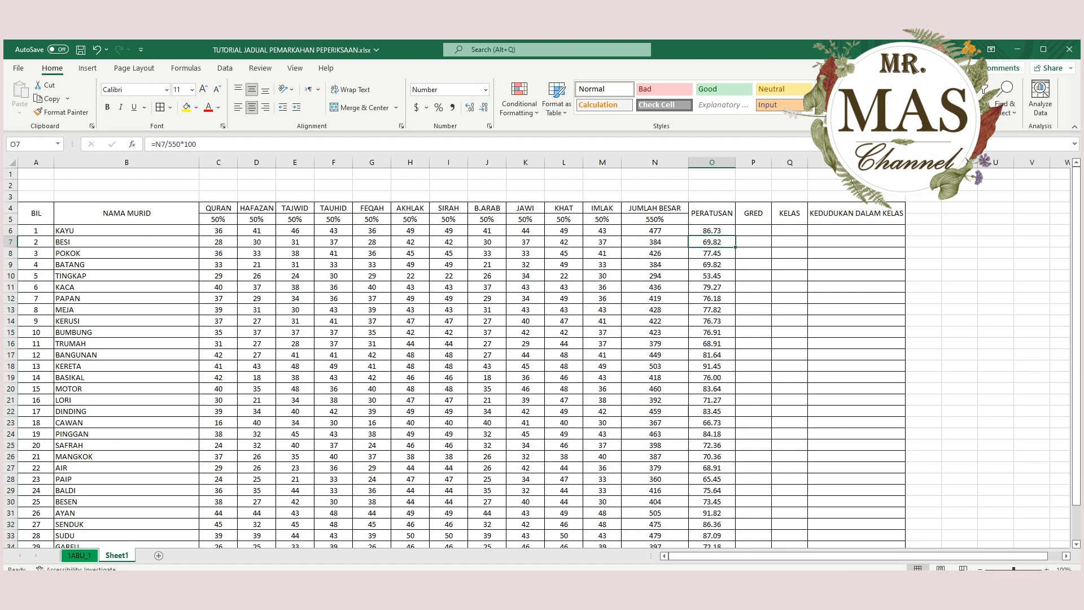
Review the first student's name, total and percentage formula in row 6, and look through the PERATUSAN column down to row 37.
left_click(10, 231)
left_click(113, 231)
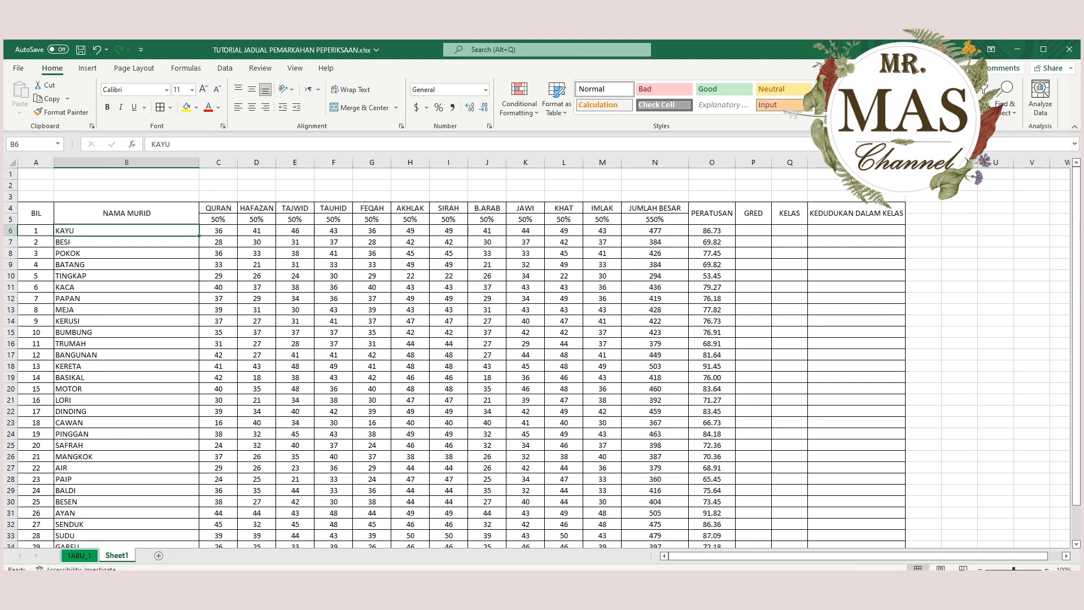
left_click(655, 230)
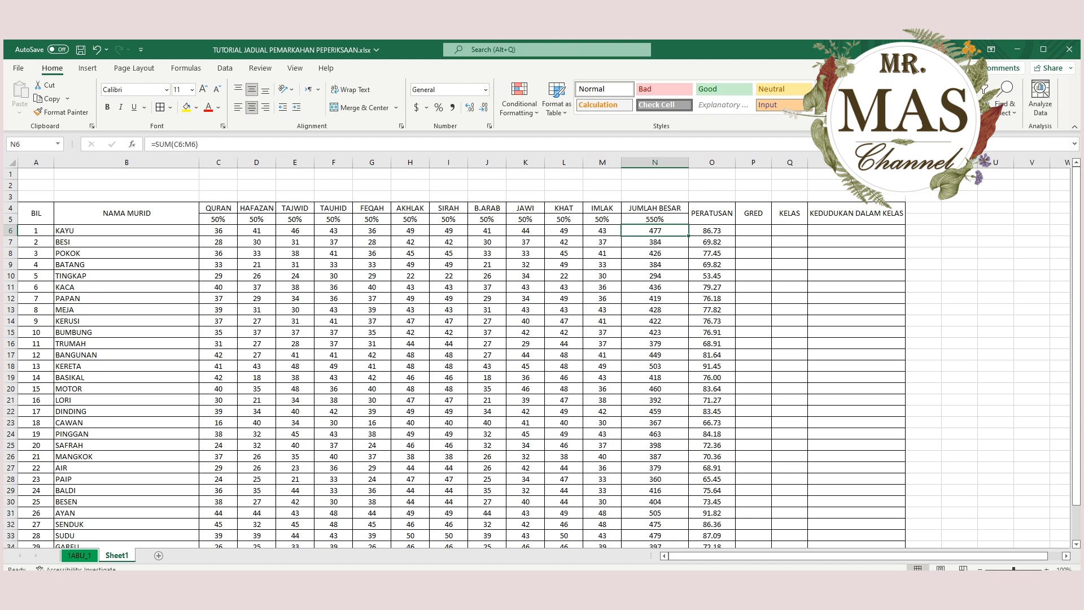
left_click(711, 230)
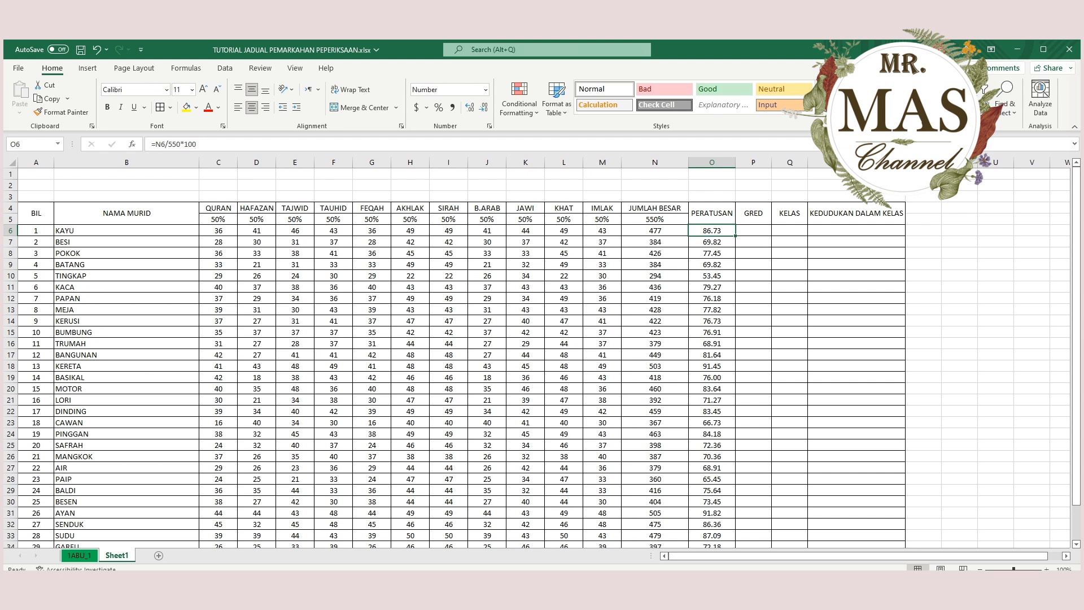
scroll(536, 359, "down", 3)
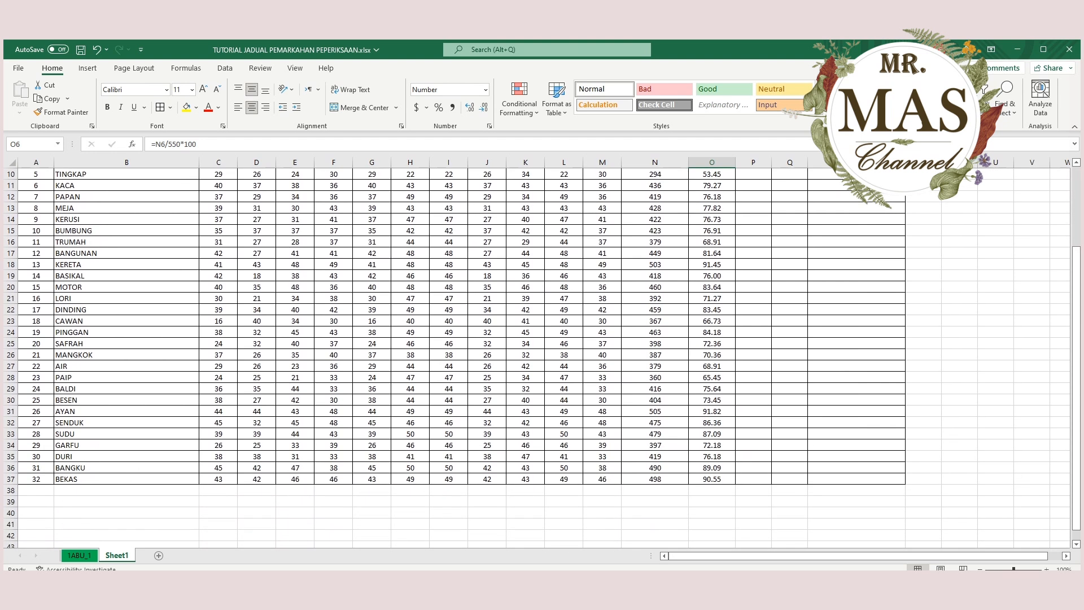
scroll(536, 359, "up", 3)
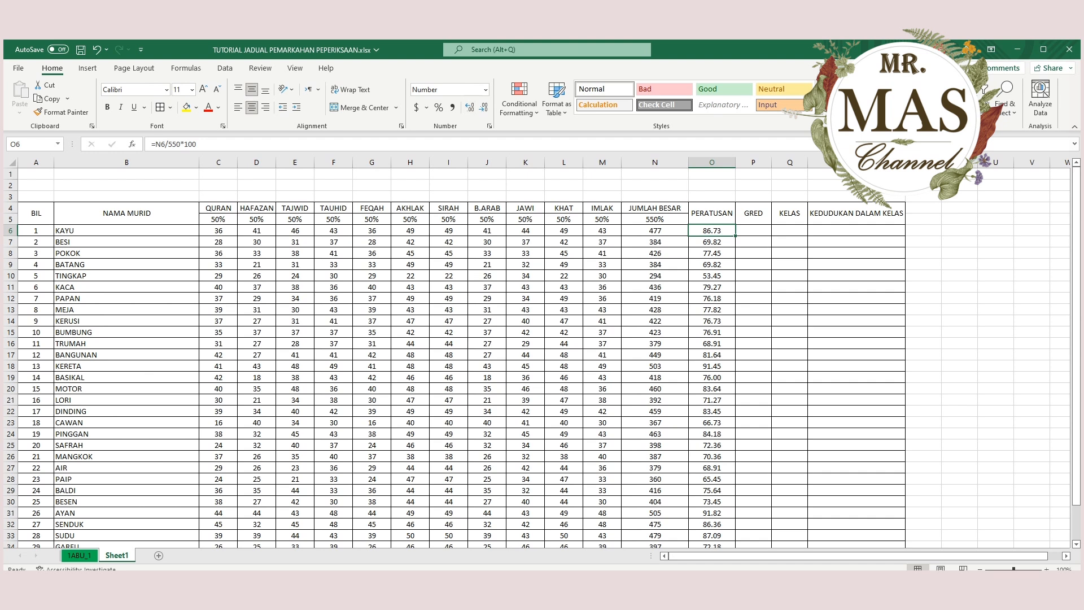
Try showing O6 with more and fewer decimals, and return it to two decimal places.
left_click(469, 107)
left_click(482, 106)
left_click(482, 107)
left_click(483, 106)
left_click(469, 107)
left_click(469, 107)
Start a grade lookup list below the table with 0 in O40 and DHAIF JIDDAN in P40.
left_click(753, 230)
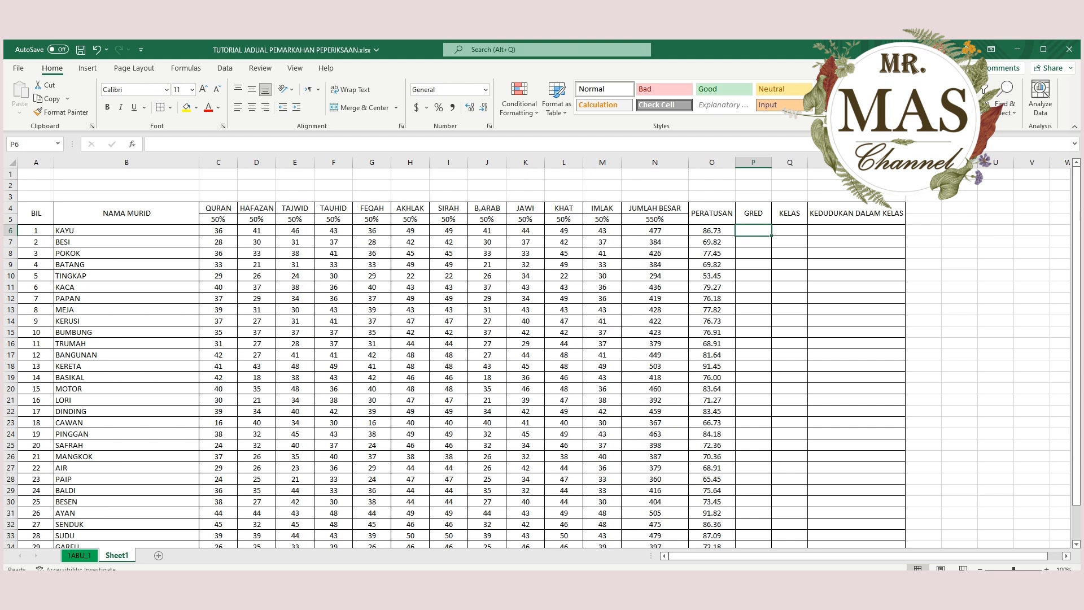
scroll(536, 356, "down", 5)
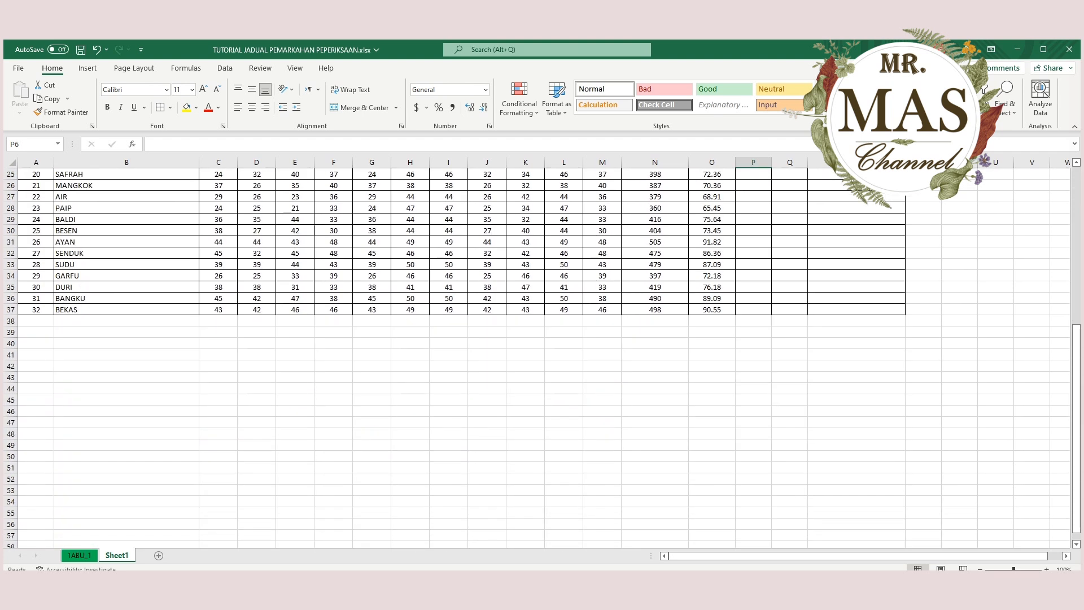
left_click(753, 343)
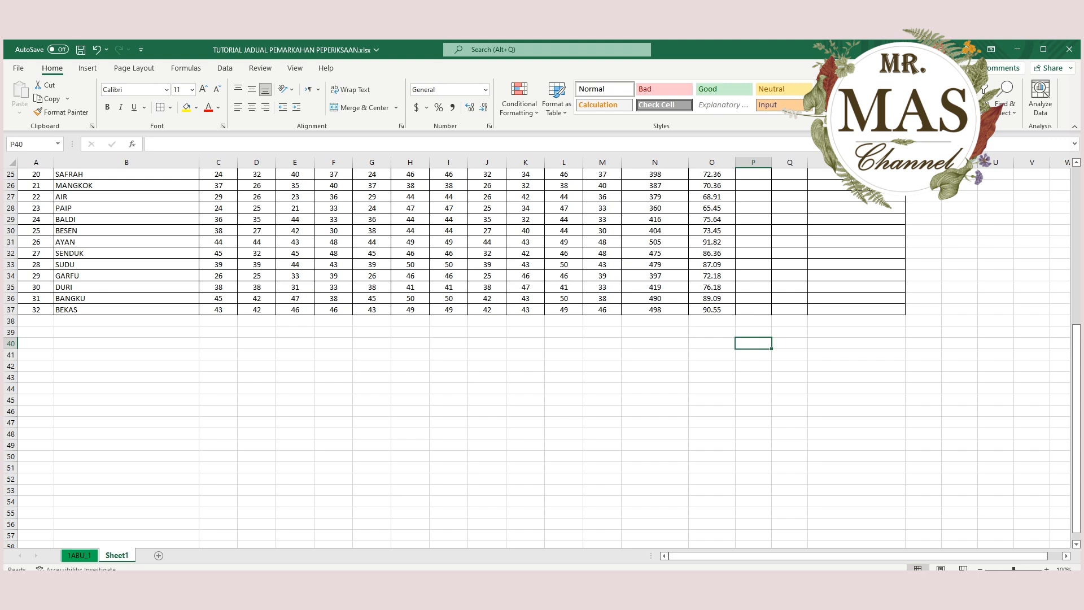
left_click(712, 343)
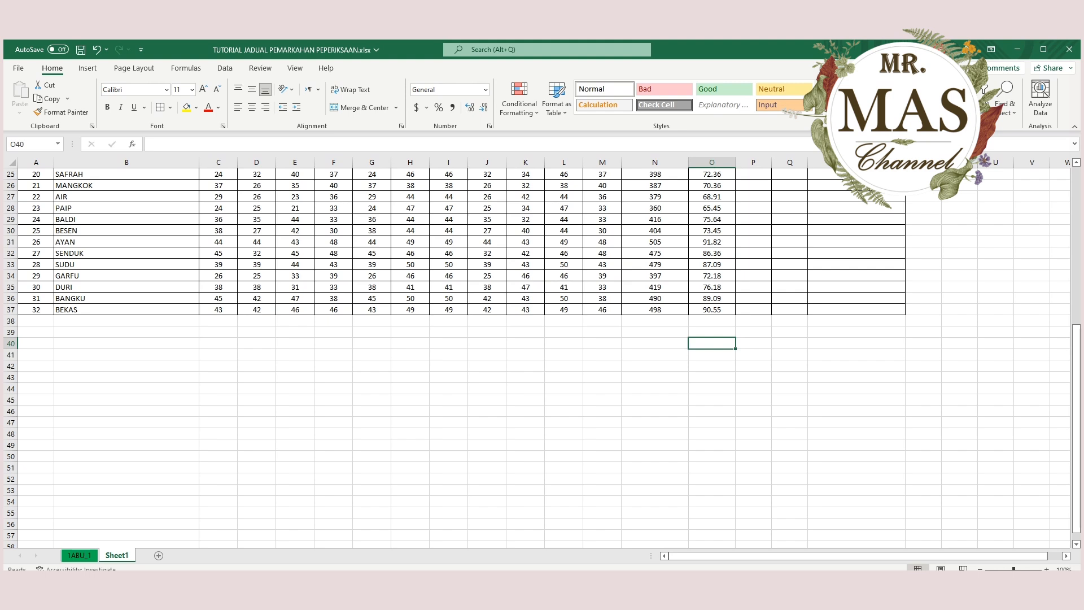
type("0")
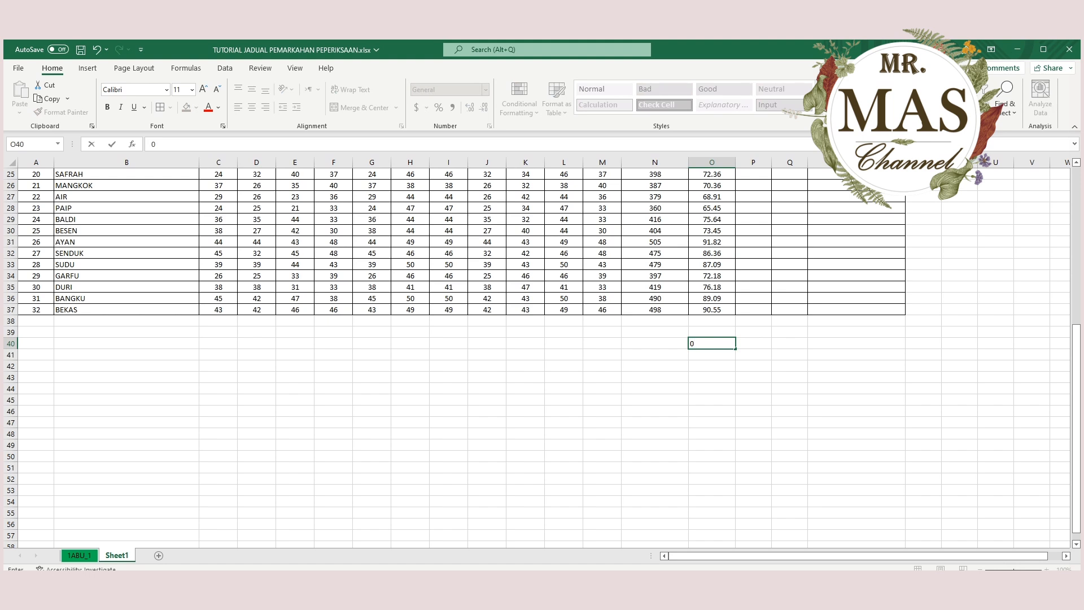
key("Tab")
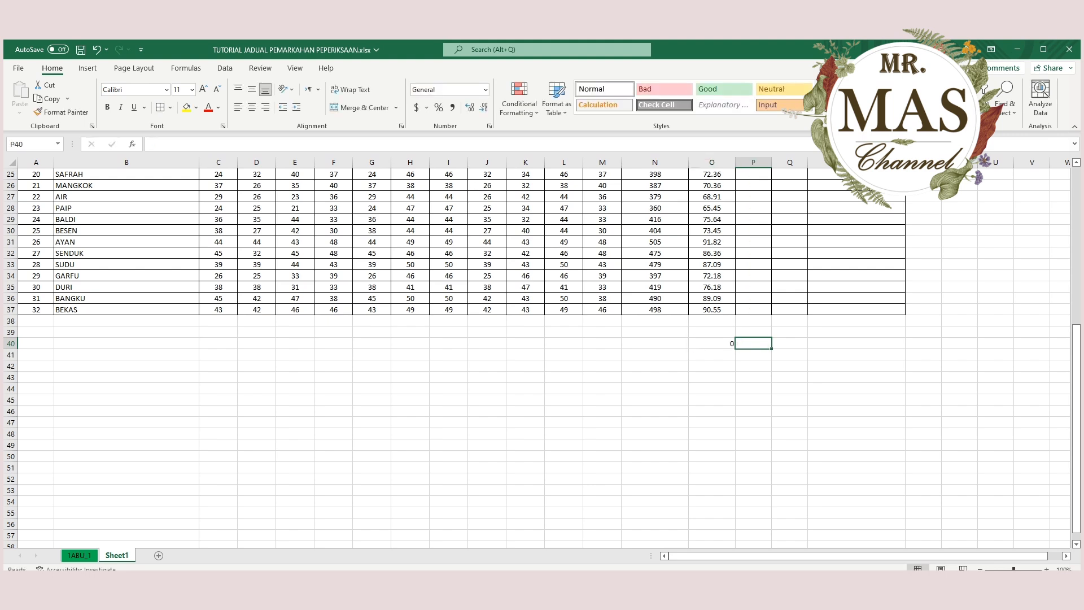
type("DHAIF JI")
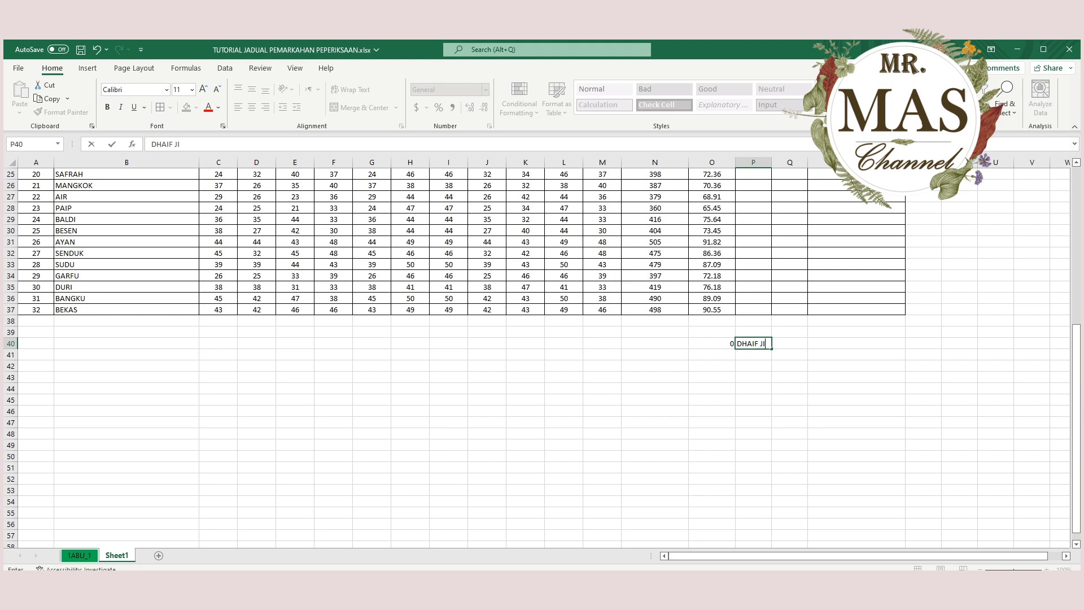
type("DDAN")
key("Return")
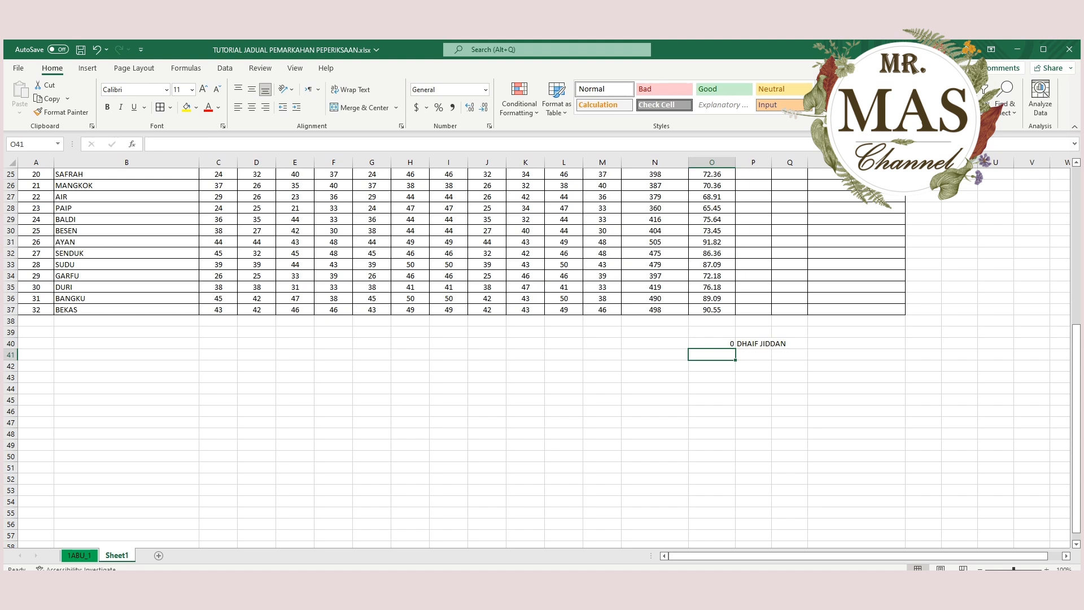
Add 20 with DHAIF JIDDAN in row 41 and 40 with MAQBUL in row 42 of the grade lookup list.
type("20")
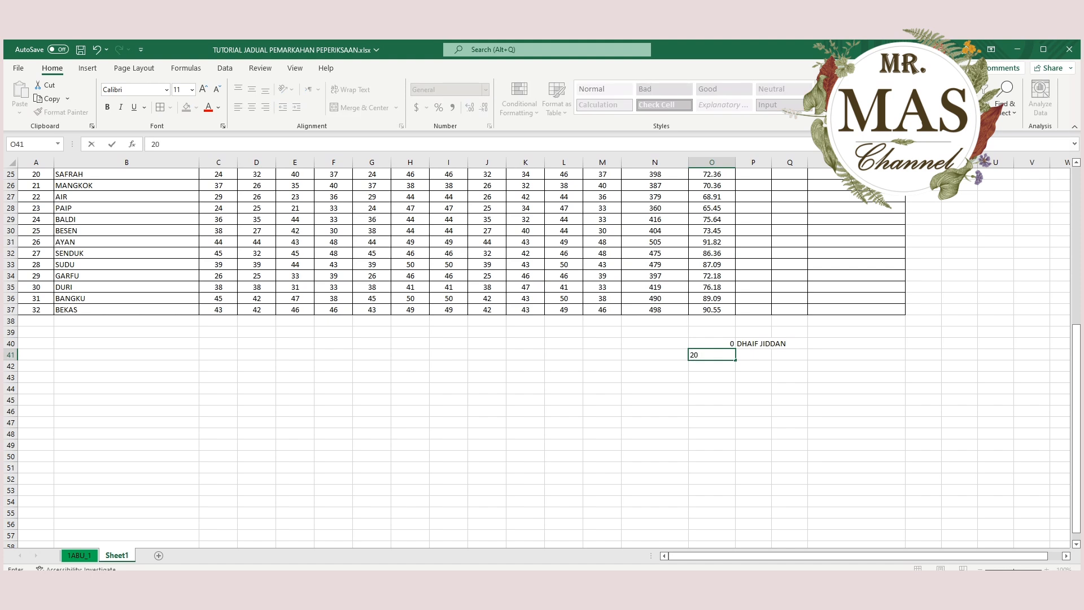
key("Tab")
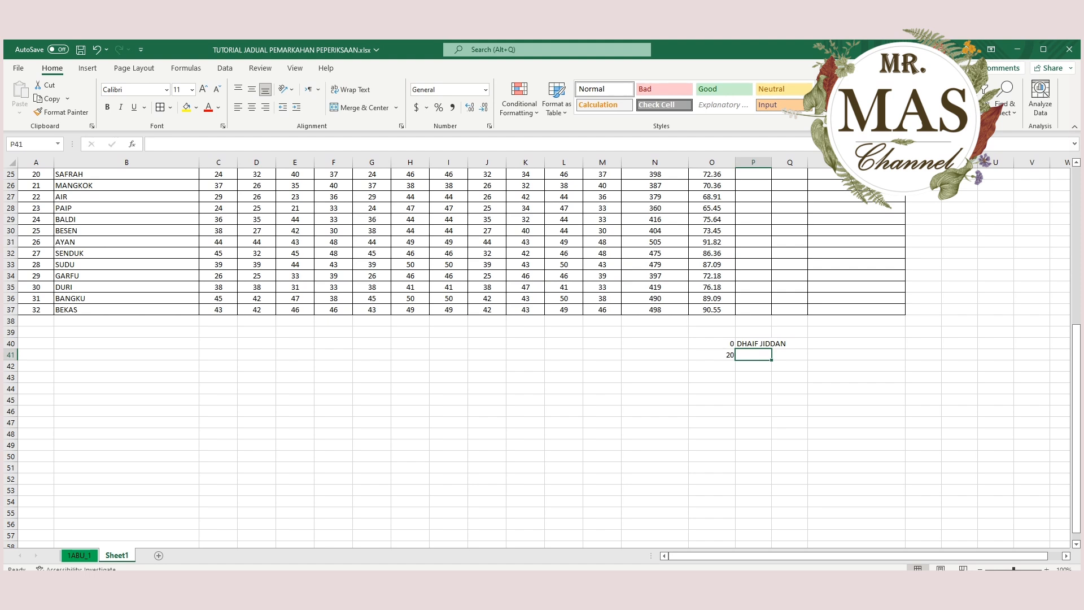
type("DHAIF")
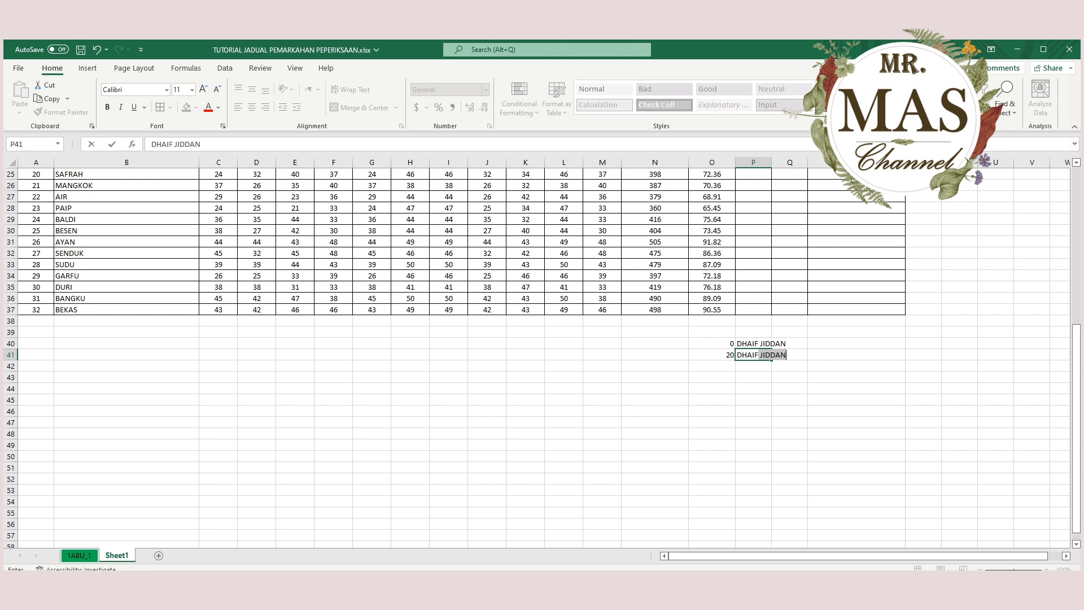
key("Return")
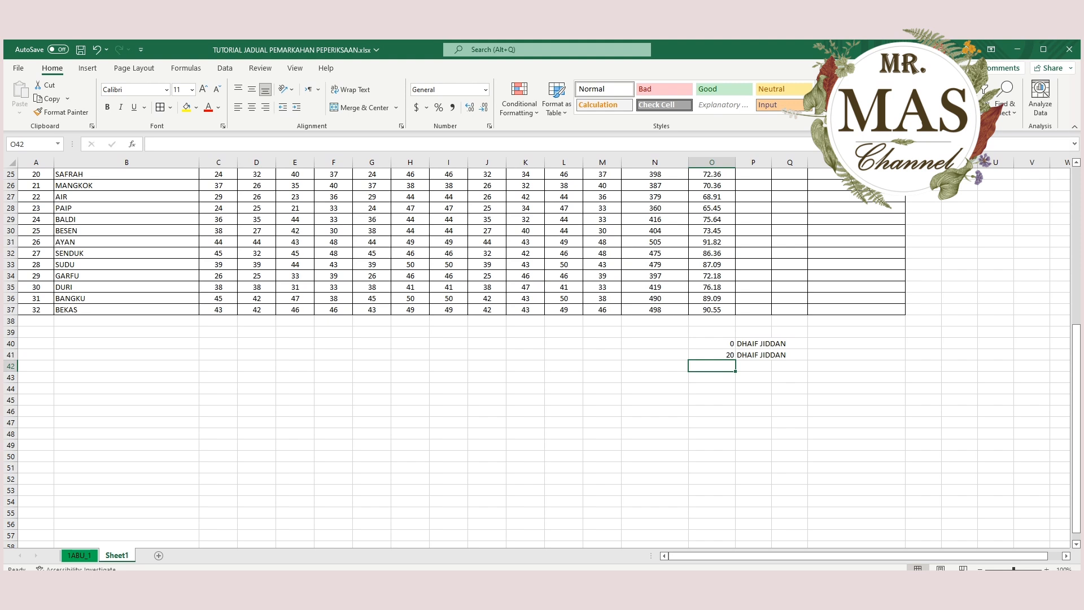
type("40")
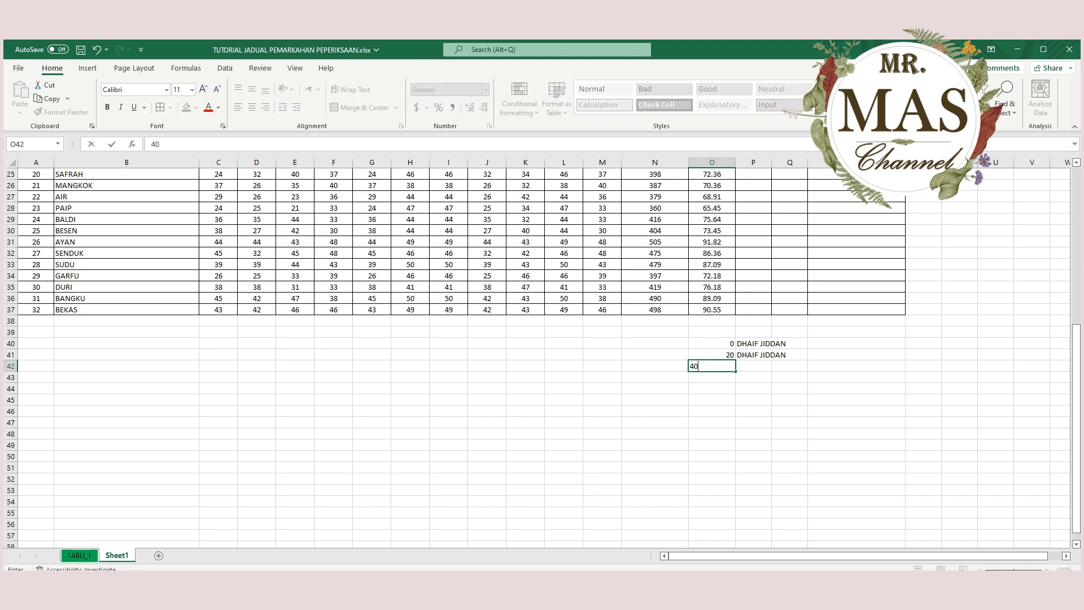
key("Tab")
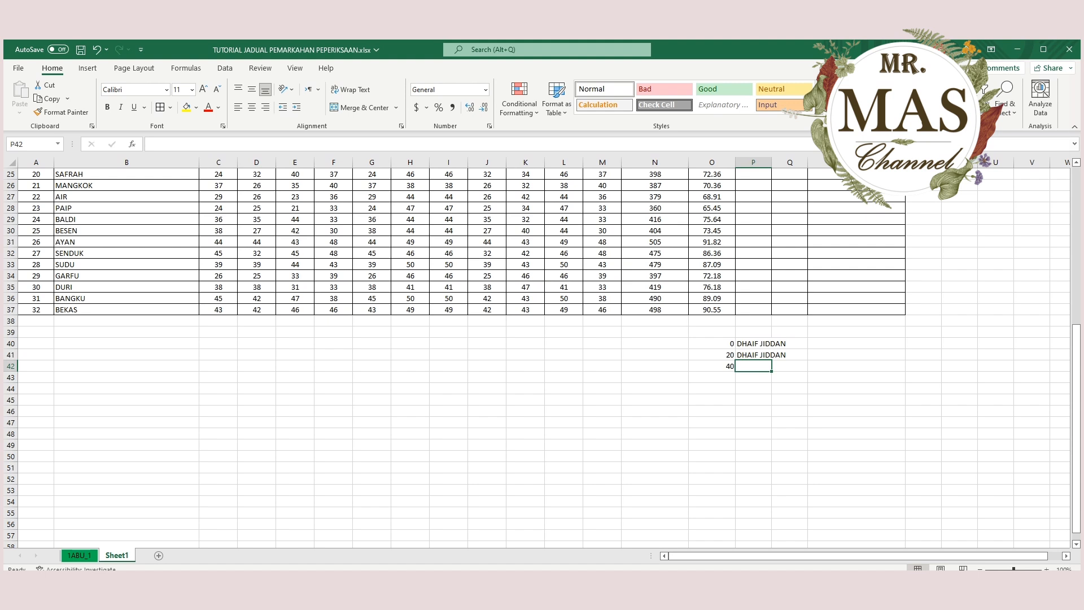
type("MAQBUL")
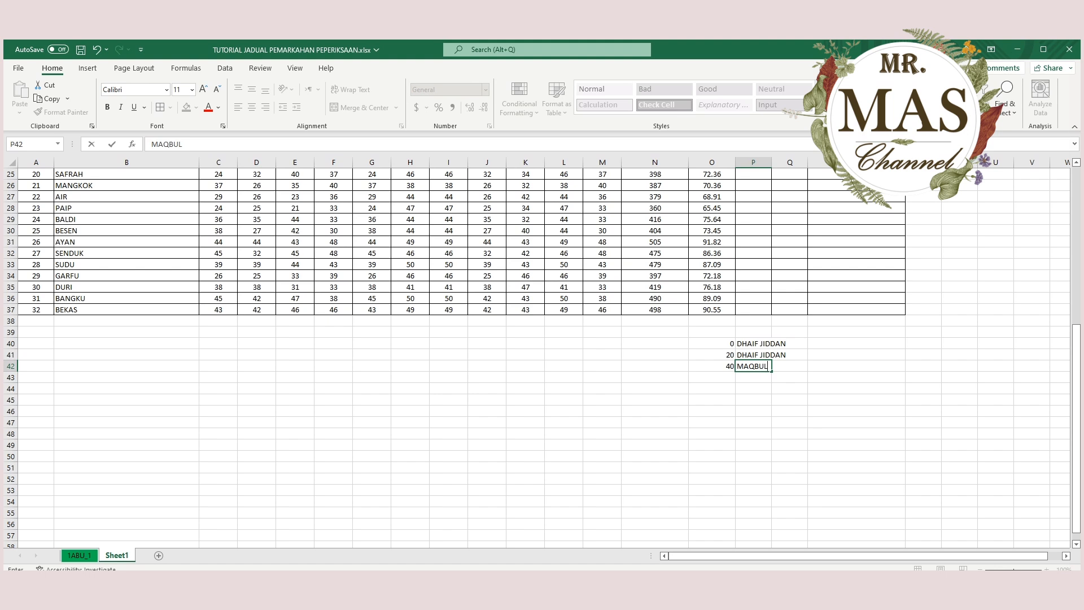
key("Return")
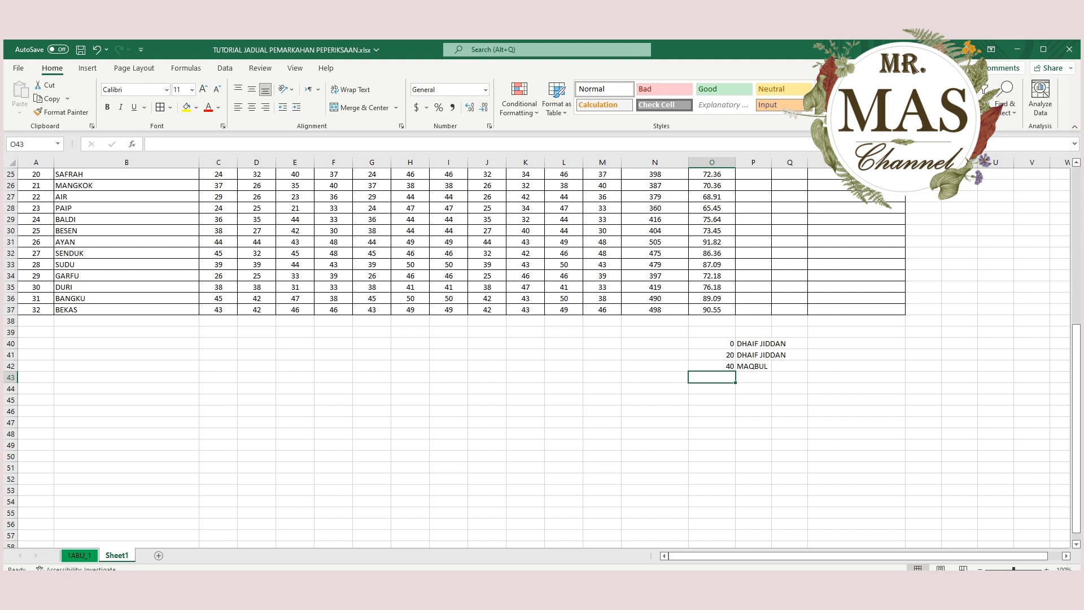
Add 60 with JAYYID in row 43 and 75 with JAYYID JIDDAN in row 44 of the grade lookup list.
type("60")
key("Tab")
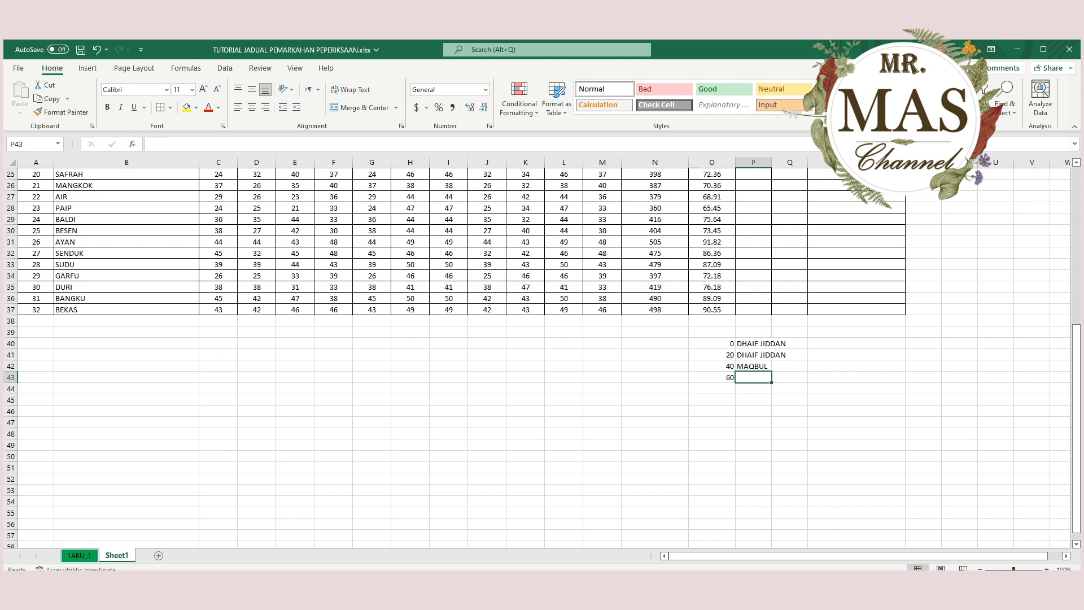
type("JAYYI")
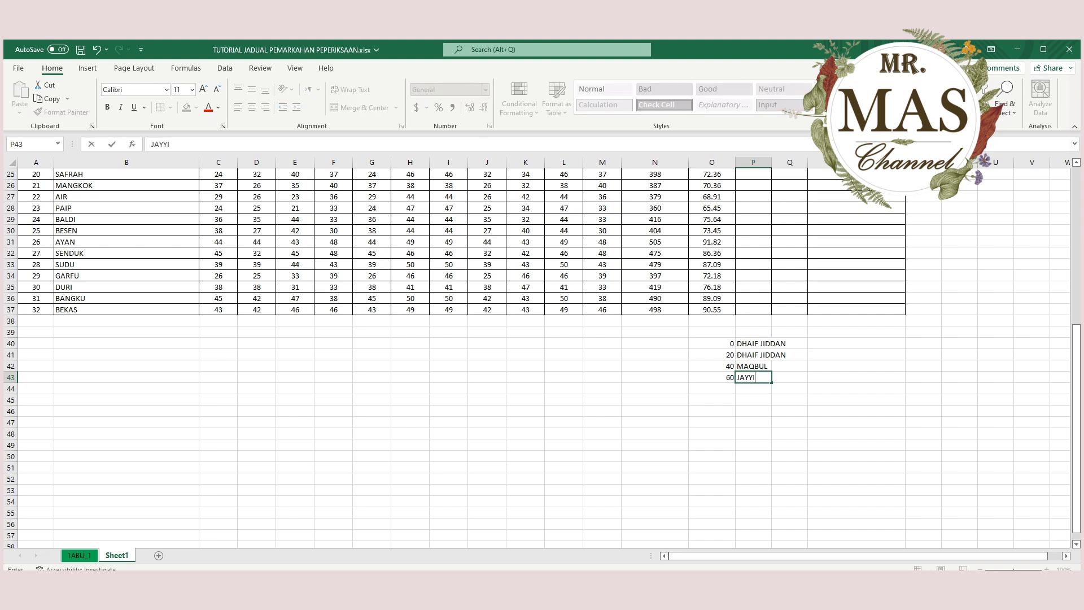
type("D")
key("Return")
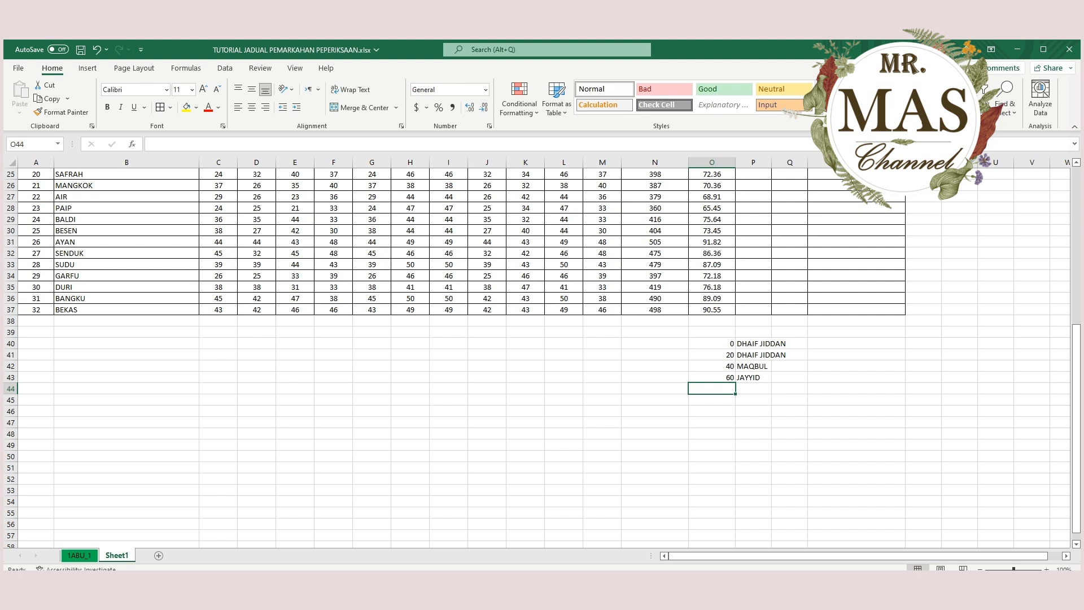
type("75")
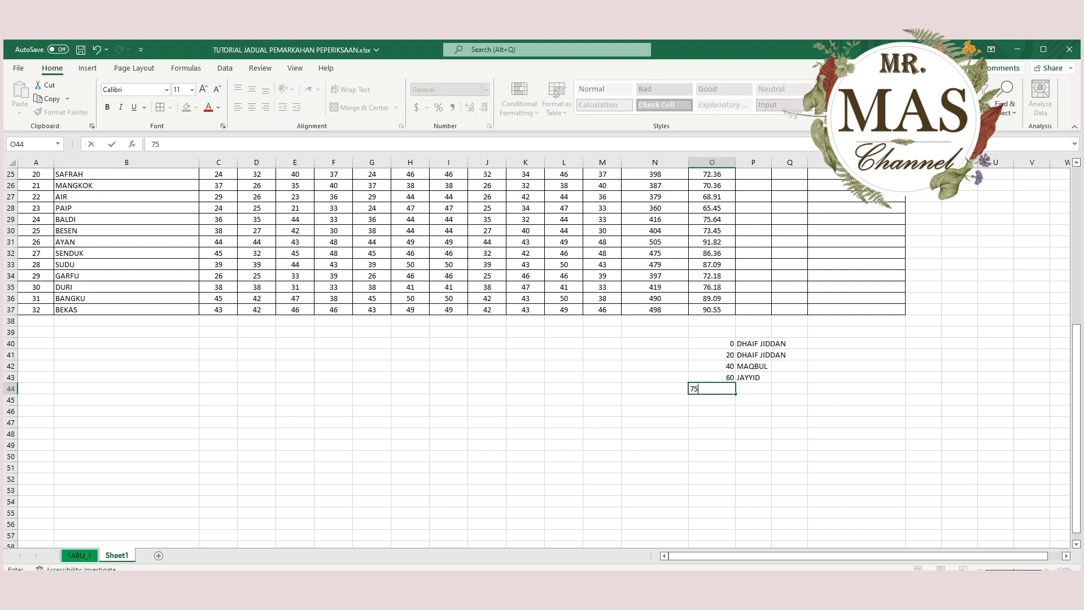
key("Tab")
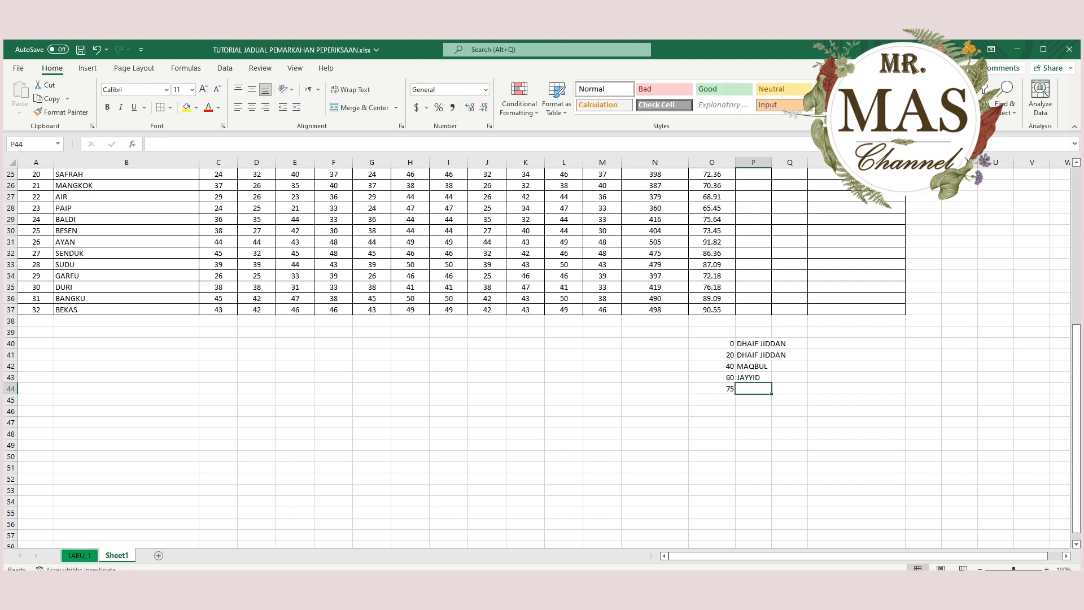
type("JAYYID JIDDAN")
key("Return")
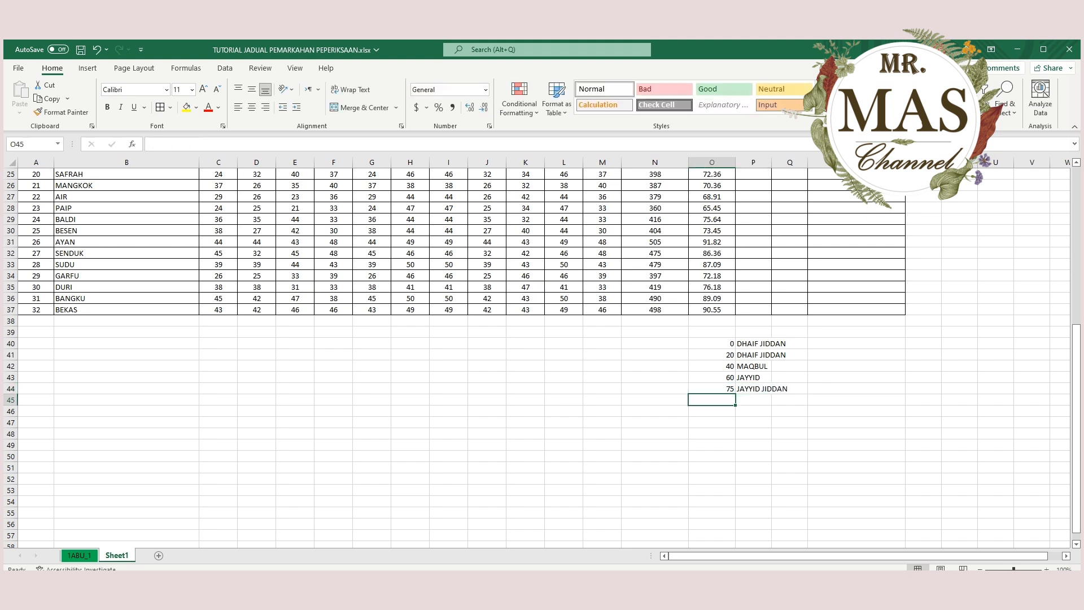
Complete the grade lookup list with 90 in O45 and MUMTAZ in P45.
type("9")
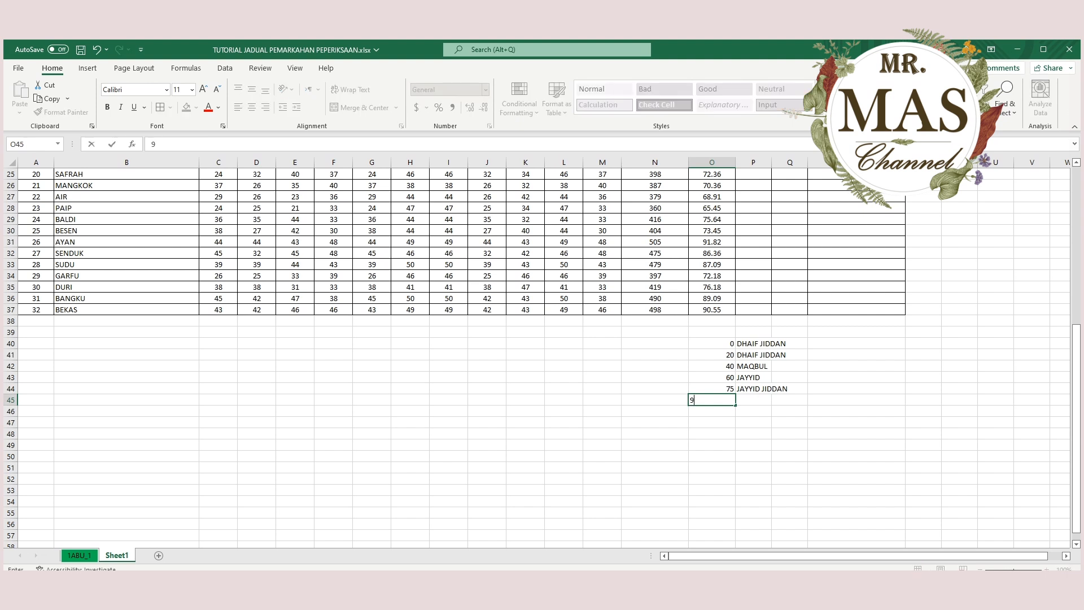
type("0")
key("Tab")
type("MUMTAZ")
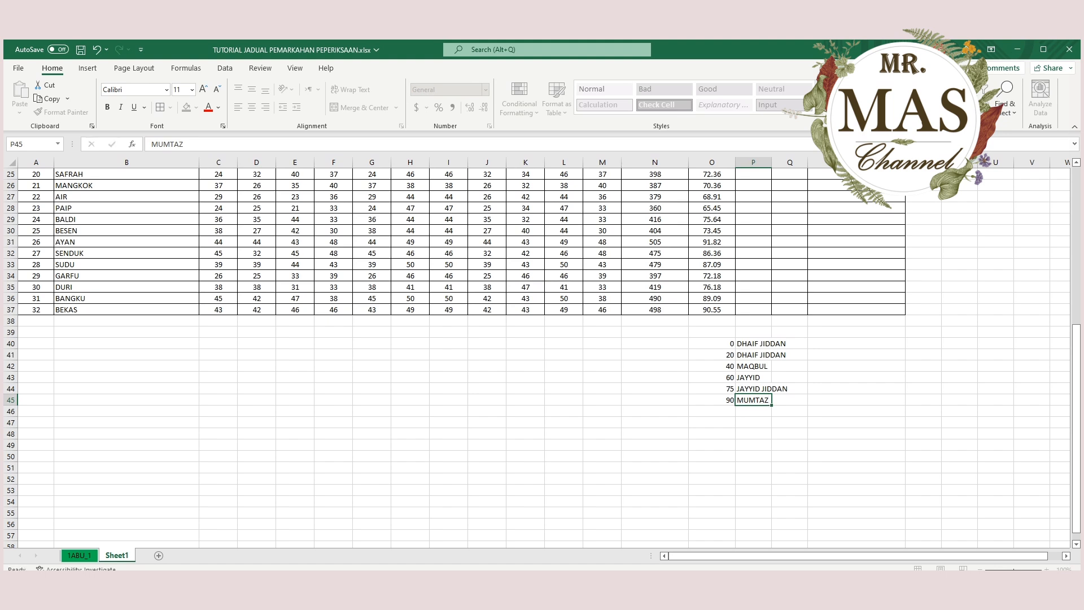
key("Return")
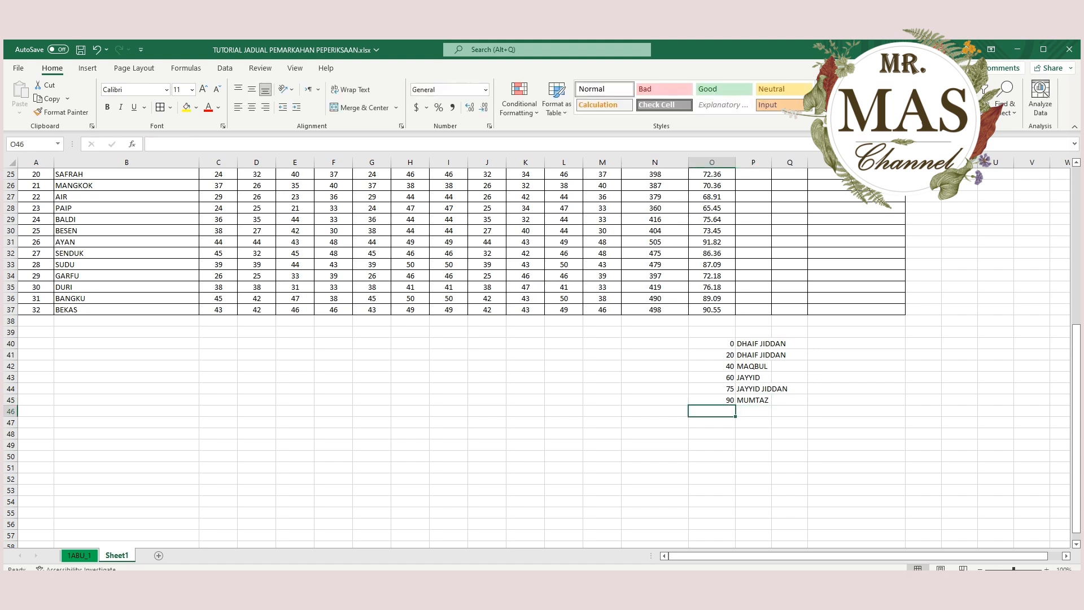
Apply all borders to the grade lookup list in O40:P45 and centre its contents horizontally and vertically.
left_click_drag(712, 343, 753, 399)
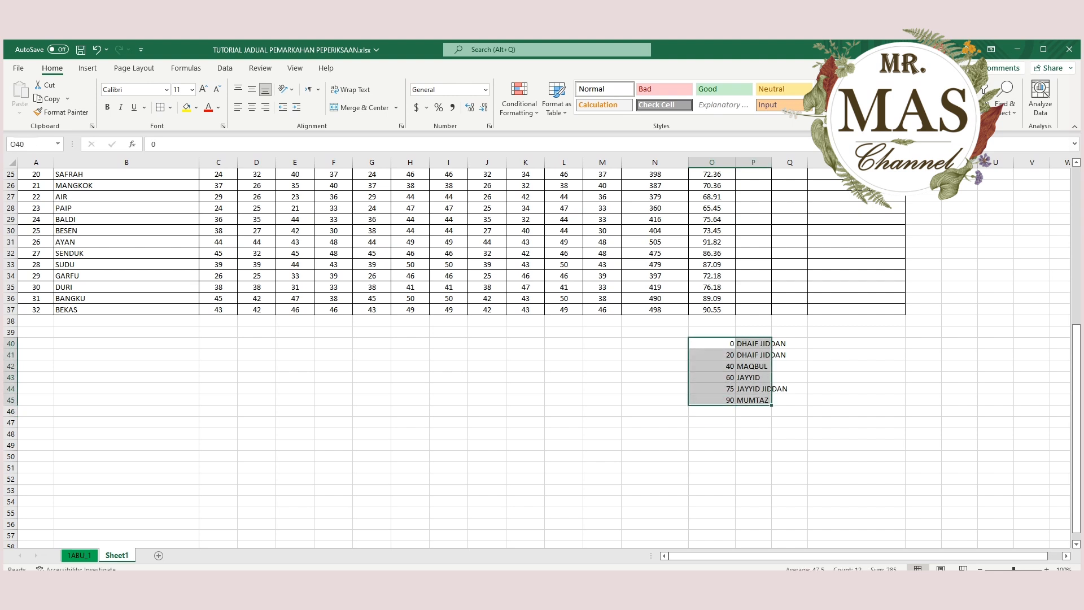
left_click(160, 107)
left_click(251, 107)
left_click(252, 89)
left_click(856, 423)
Widen column P so the longest grade name, JAYYID JIDDAN, fits inside its cell without much spare room.
scroll(857, 423, "up", 8)
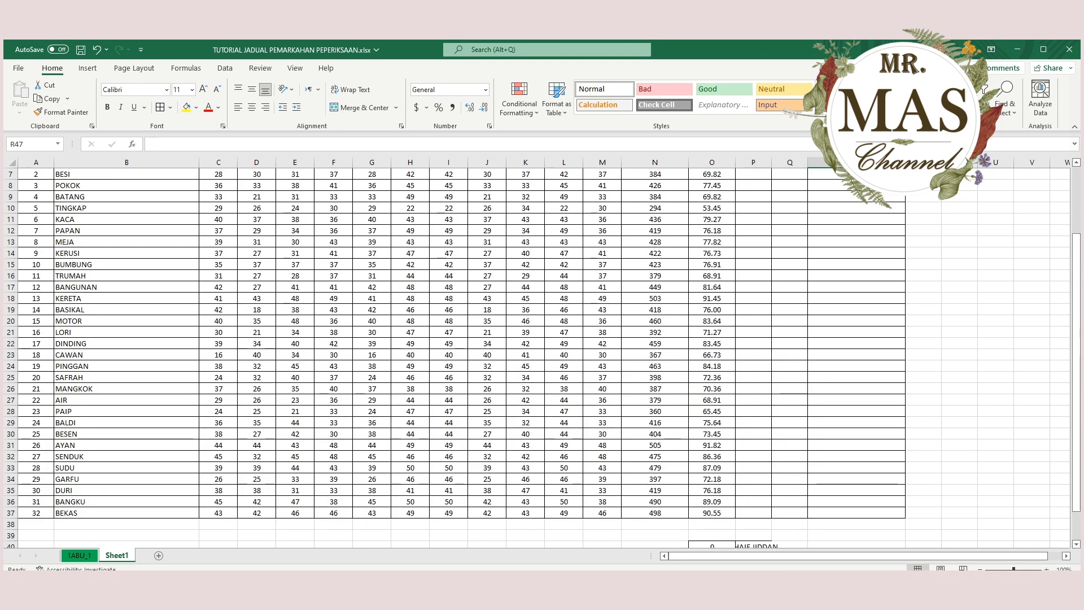
left_click_drag(771, 163, 808, 163)
scroll(479, 355, "down", 6)
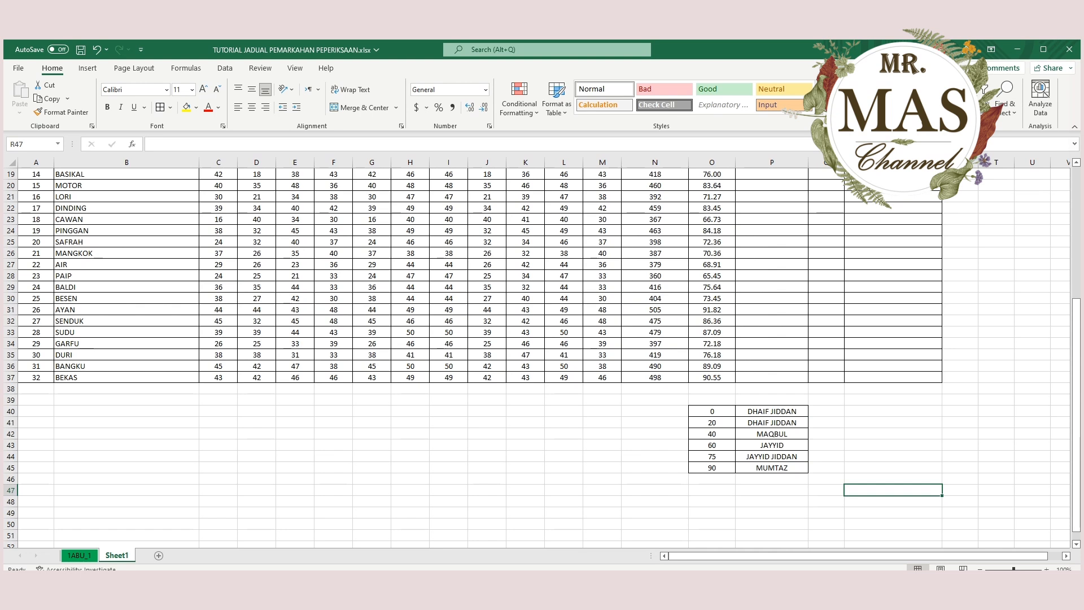
left_click_drag(808, 163, 796, 163)
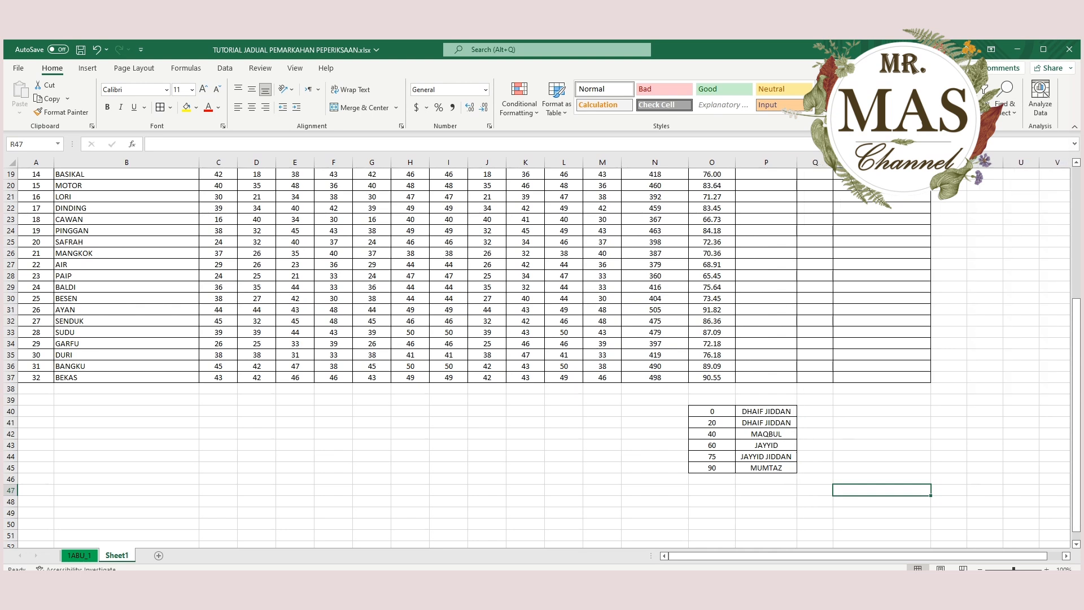
scroll(480, 356, "up", 6)
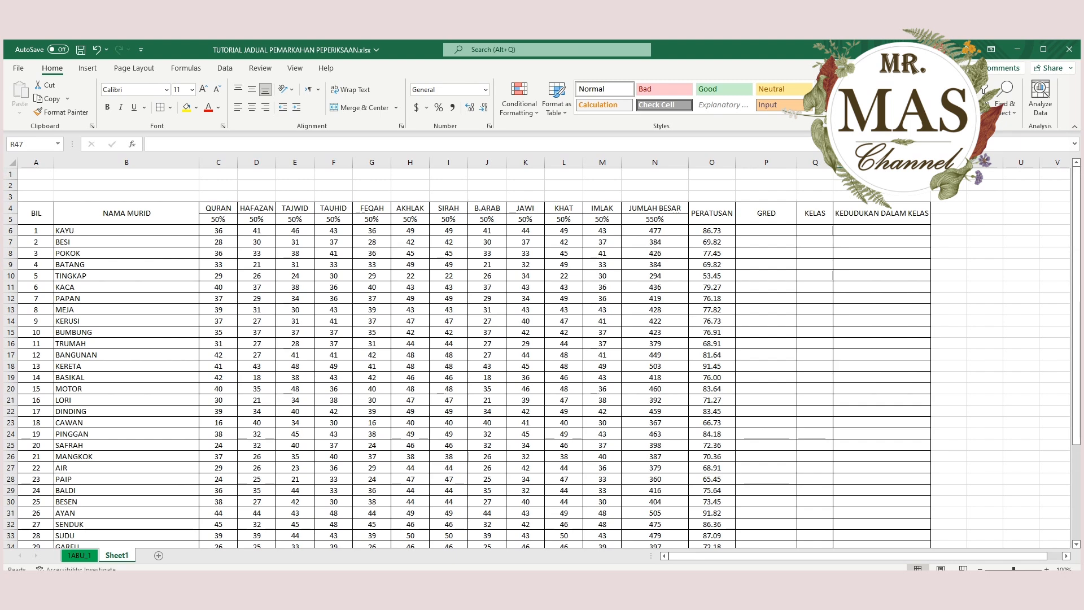
Start a VLOOKUP formula in P6 of the GRED column, using the percentage in O6 as the lookup value.
scroll(542, 356, "down", 8)
left_click_drag(712, 343, 766, 400)
scroll(766, 400, "up", 7)
scroll(542, 355, "up", 2)
left_click(766, 231)
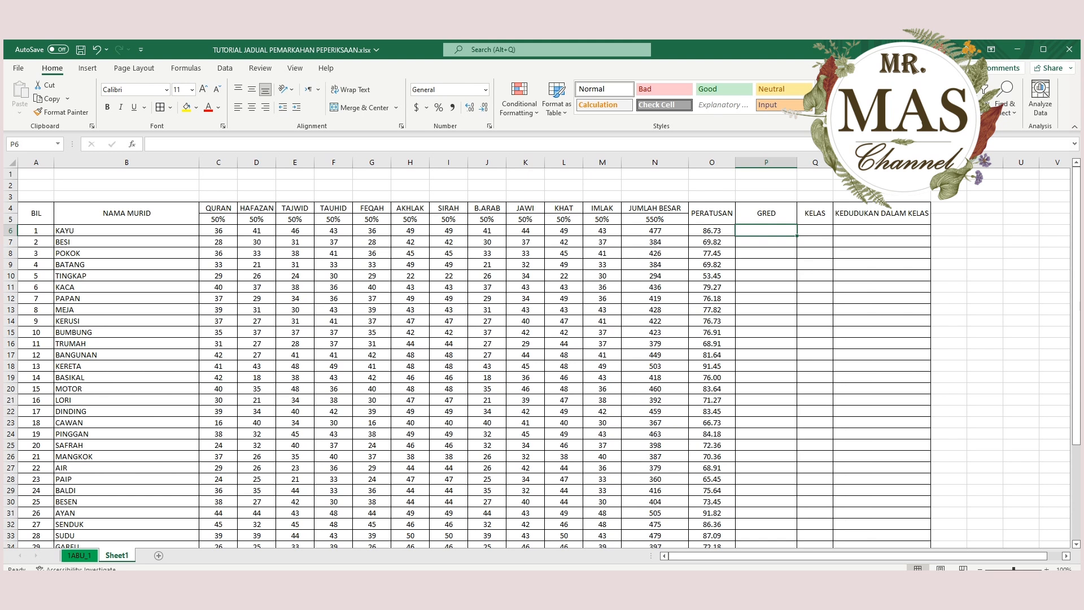
type("=")
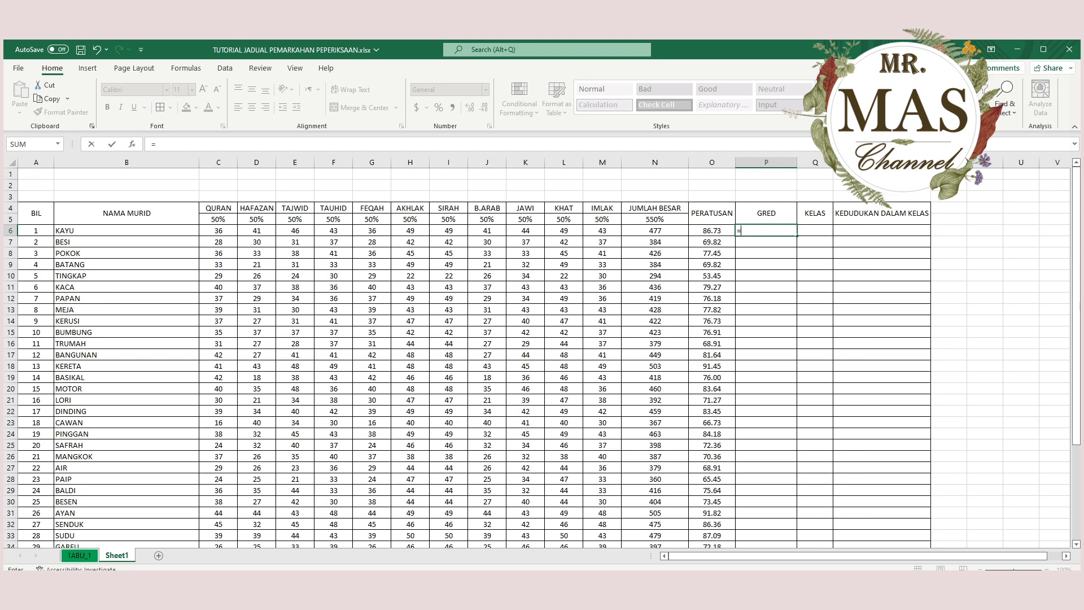
type("VLOO")
key("Tab")
left_click(712, 231)
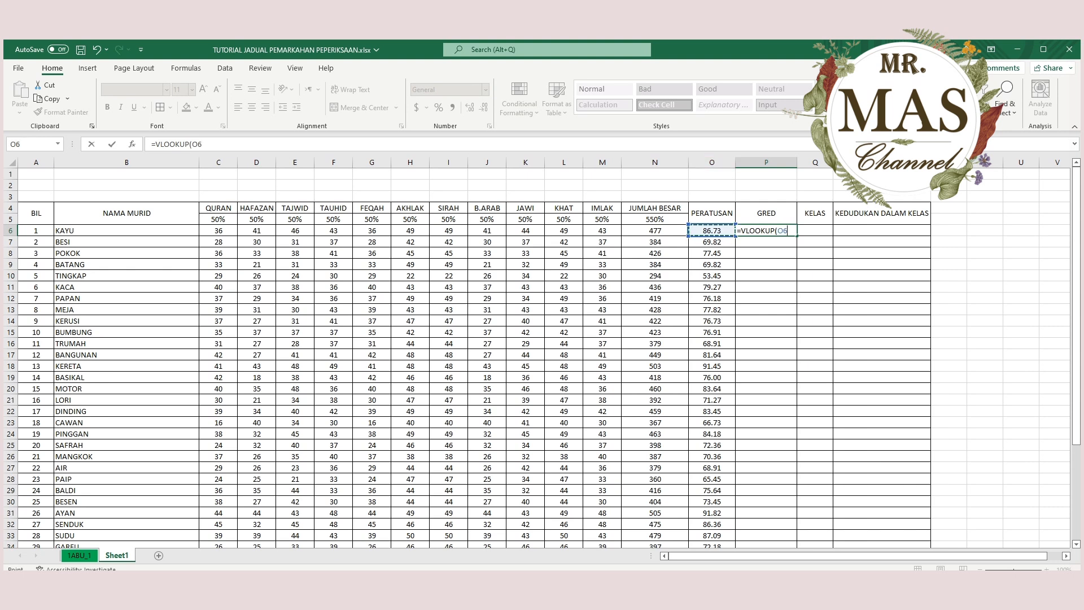
Set the grade list O40:P45 as the table array of the VLOOKUP in P6.
type(",")
scroll(542, 356, "down", 8)
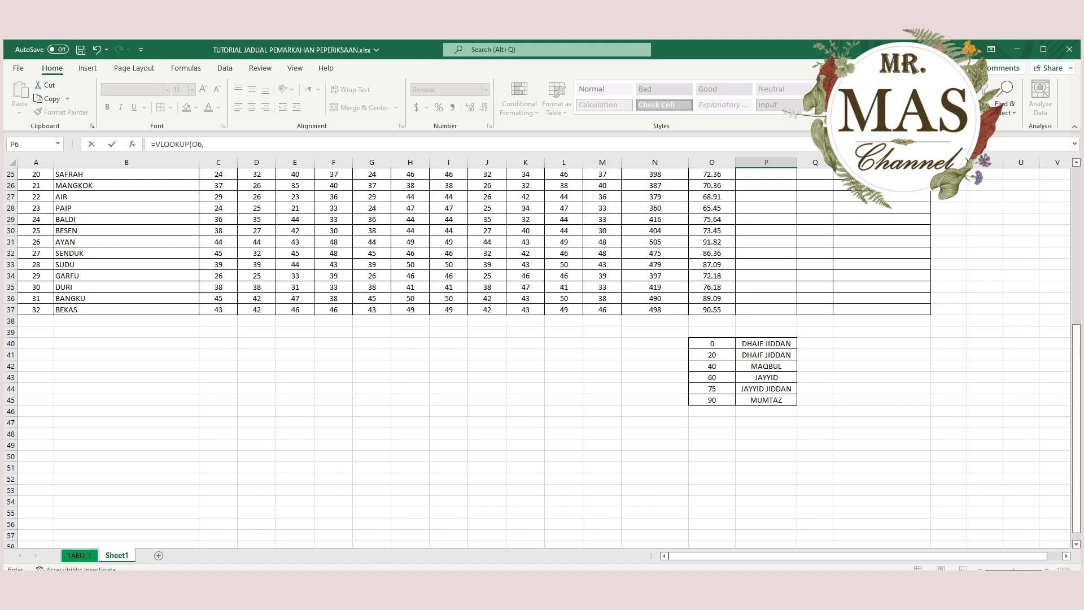
left_click_drag(712, 344, 766, 400)
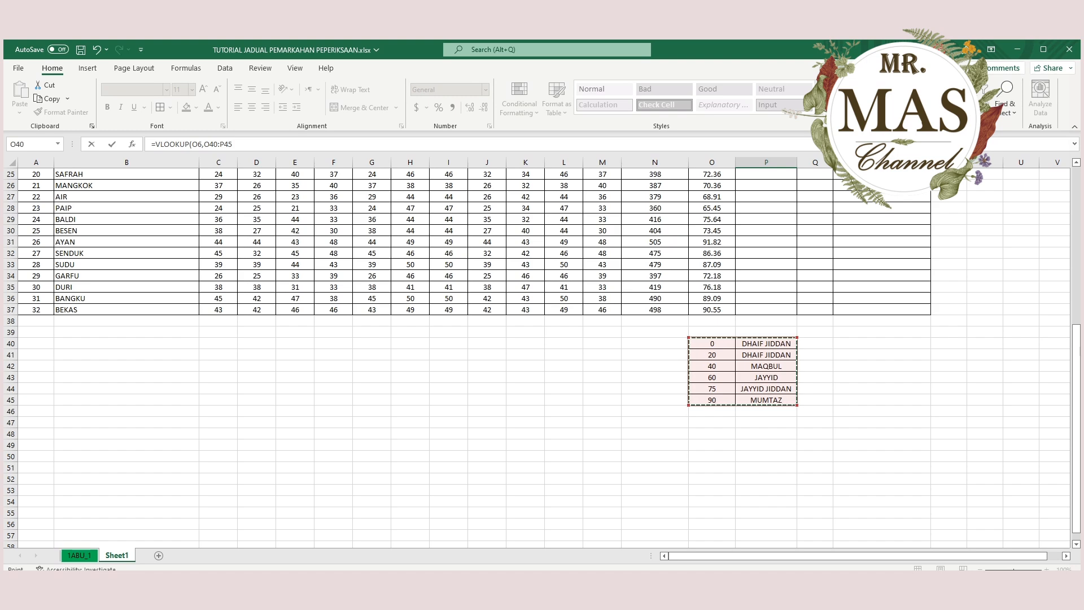
scroll(542, 350, "up", 6)
scroll(542, 350, "up", 2)
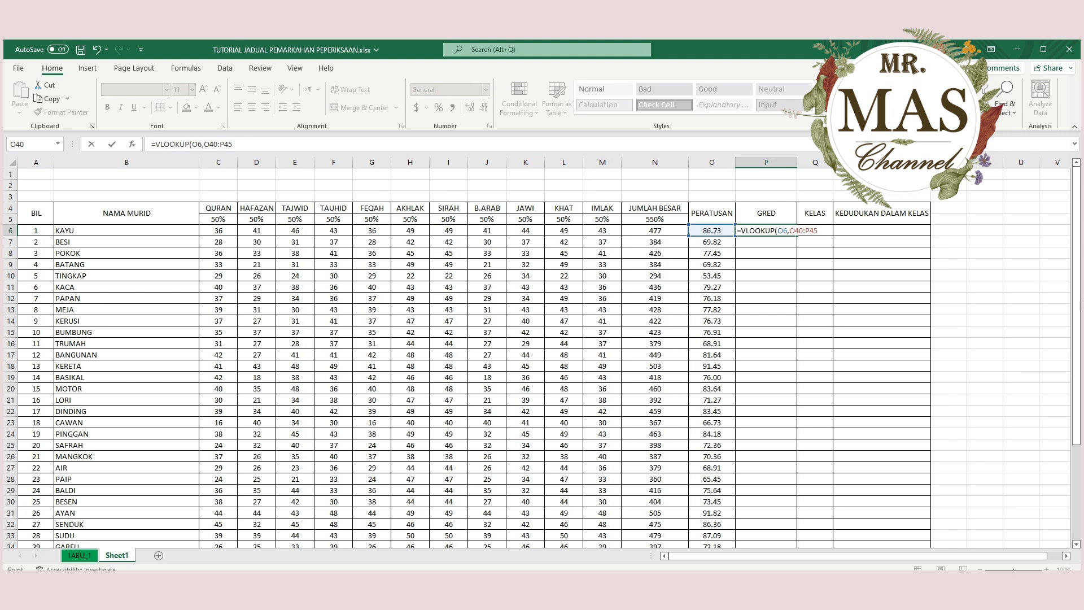
type(",")
Finish the VLOOKUP in P6 with column index 2 and range lookup 1, giving =VLOOKUP(O6,O40:P45,2,1).
scroll(536, 356, "down", 7)
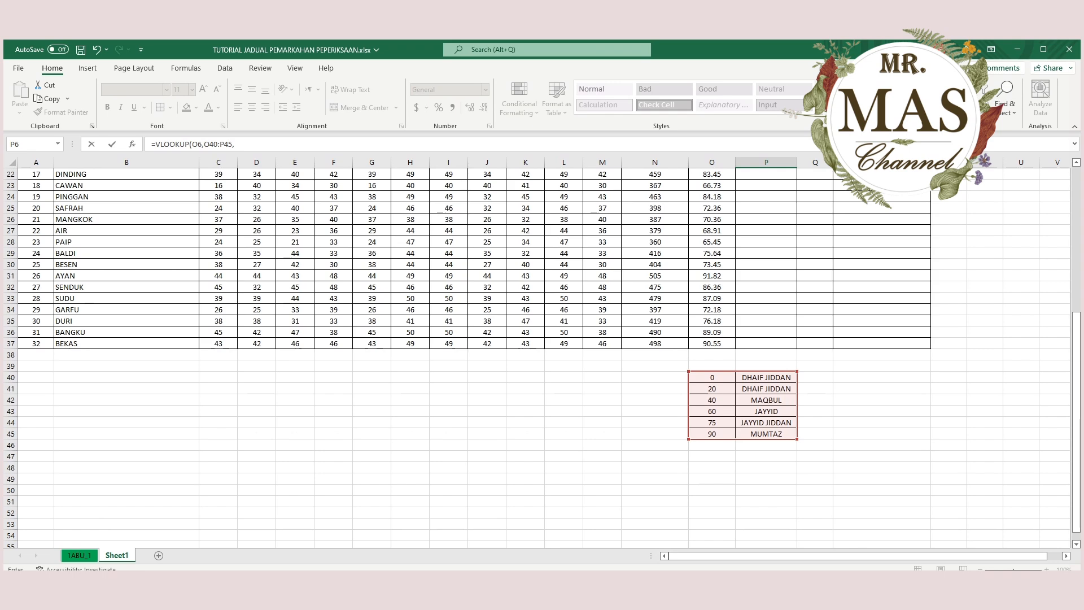
scroll(536, 355, "up", 7)
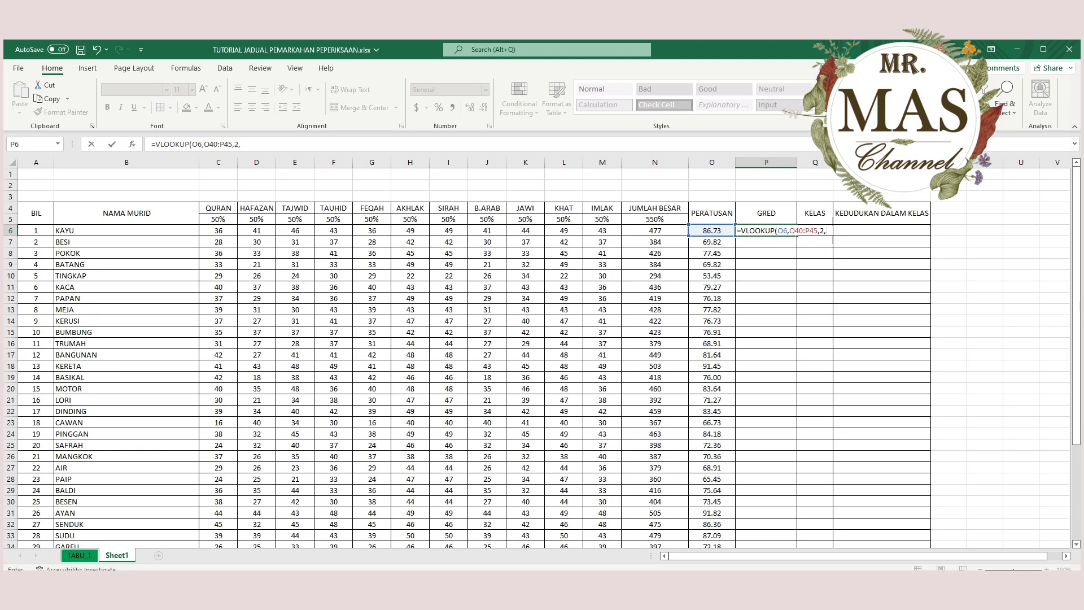
scroll(542, 350, "down", 6)
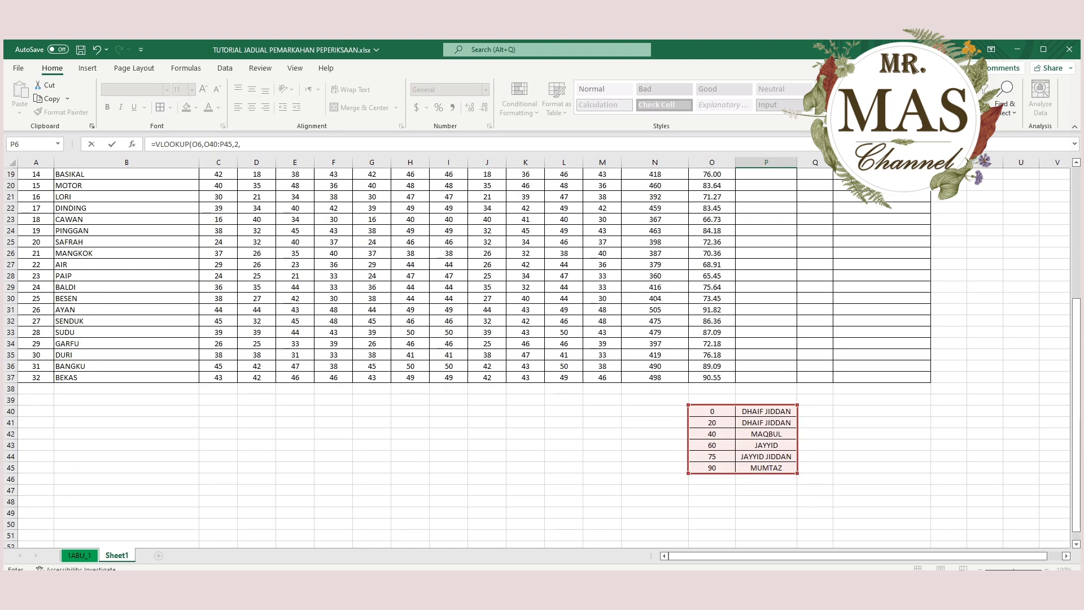
scroll(542, 359, "up", 6)
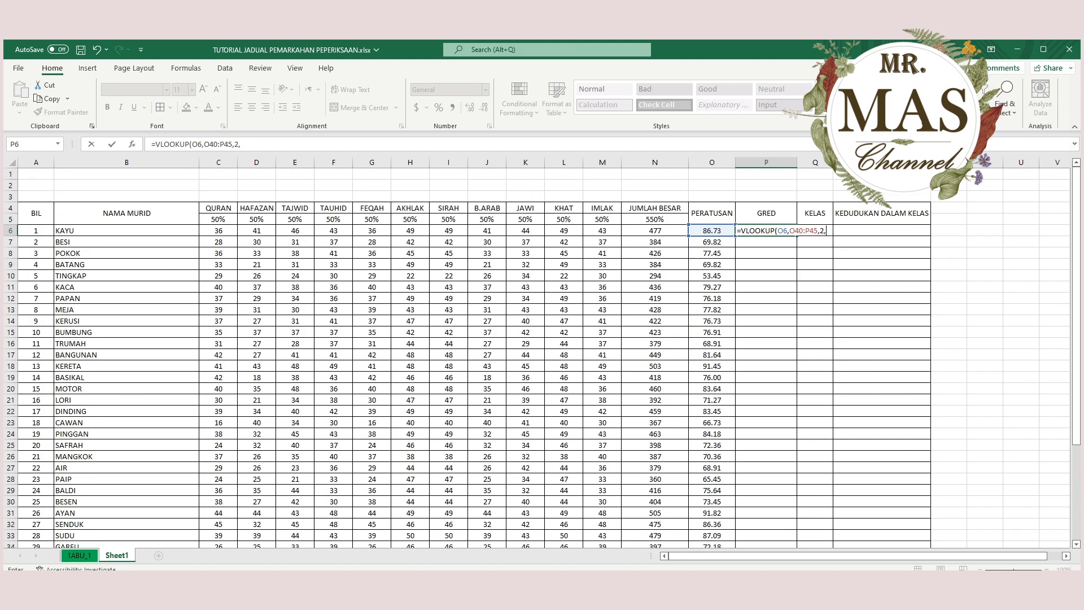
type("1")
type(")")
key("Return")
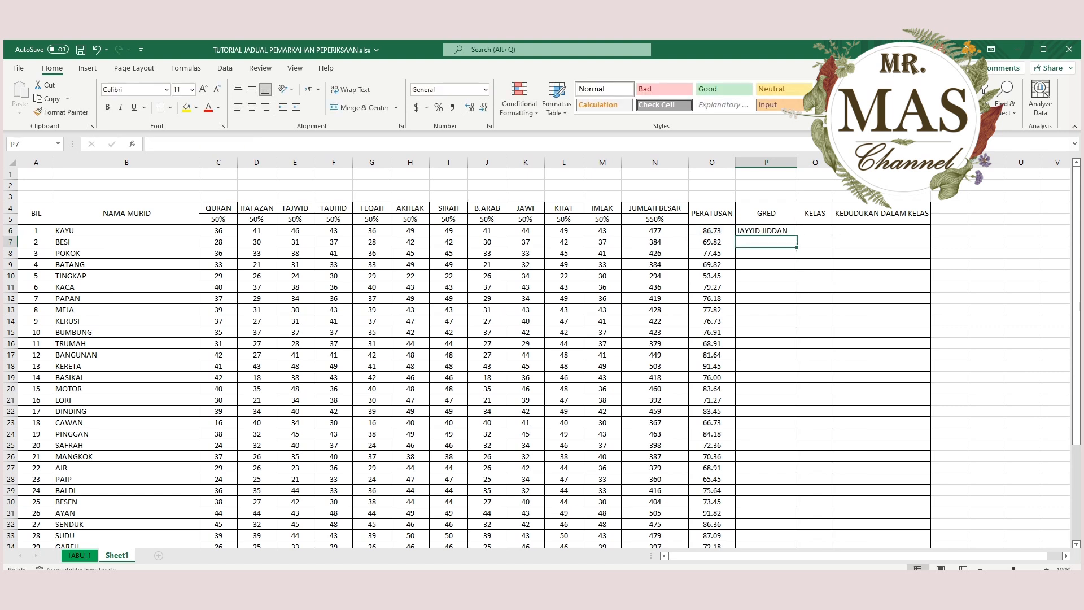
Check the grade returned in P6 against the 75 row of the grade list in O44:P44.
left_click(766, 230)
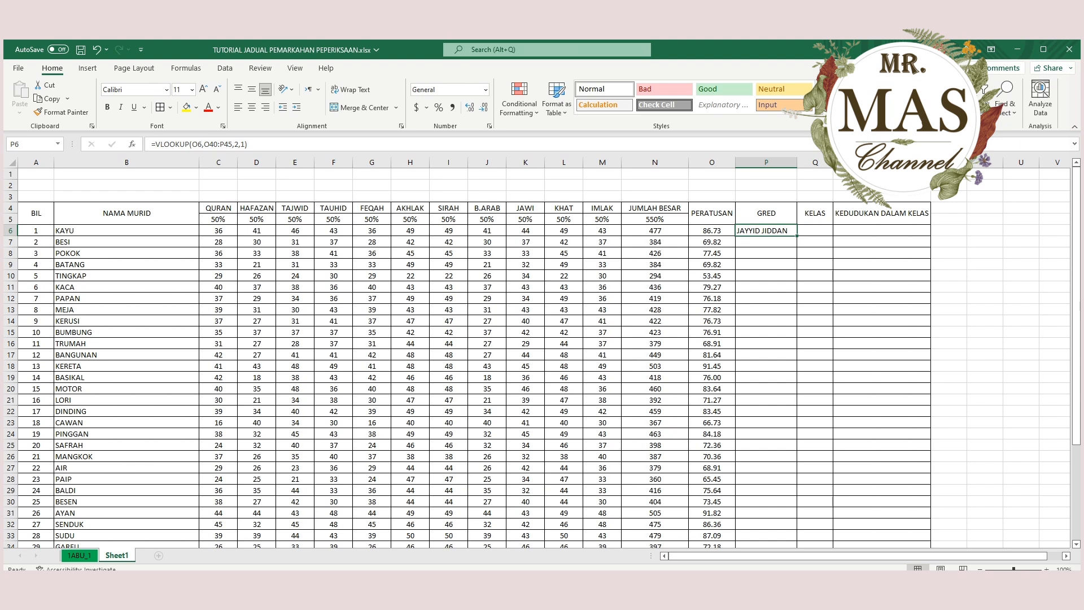
scroll(541, 356, "down", 7)
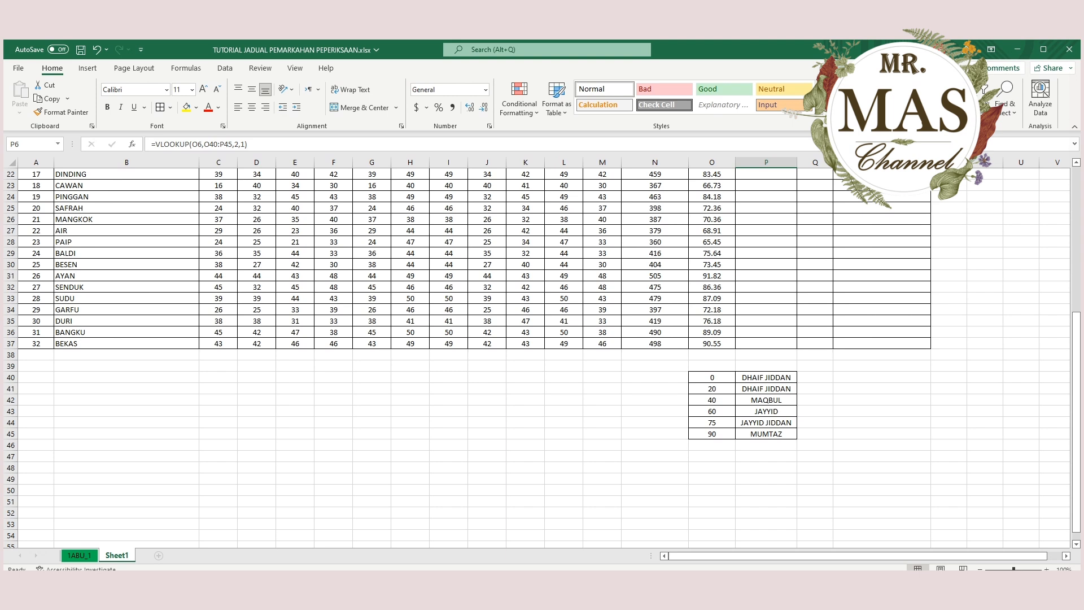
left_click(712, 422)
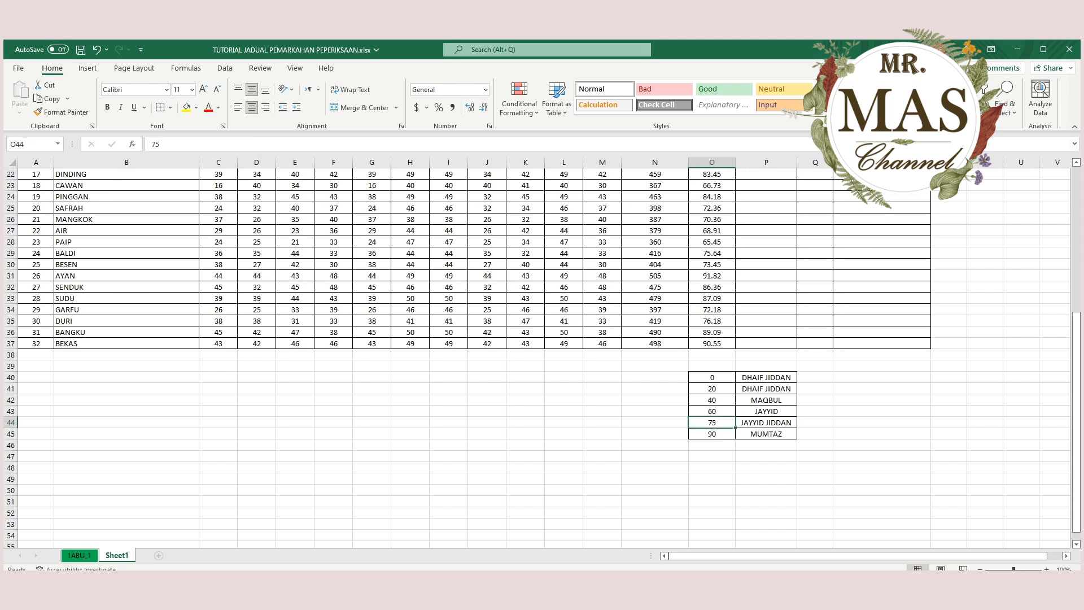
left_click(766, 423)
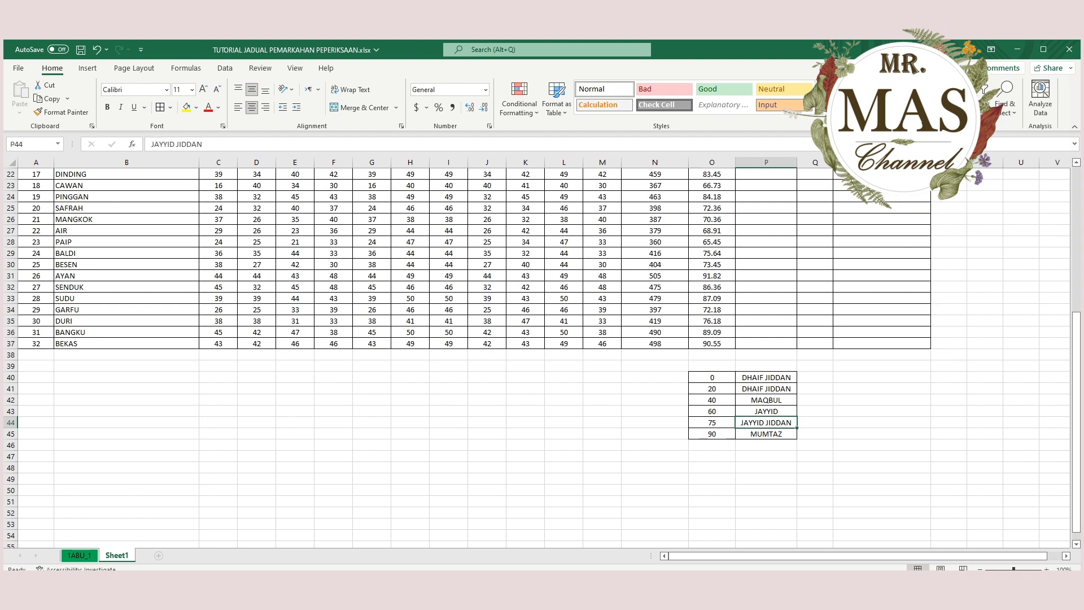
scroll(766, 422, "up", 6)
left_click(766, 196)
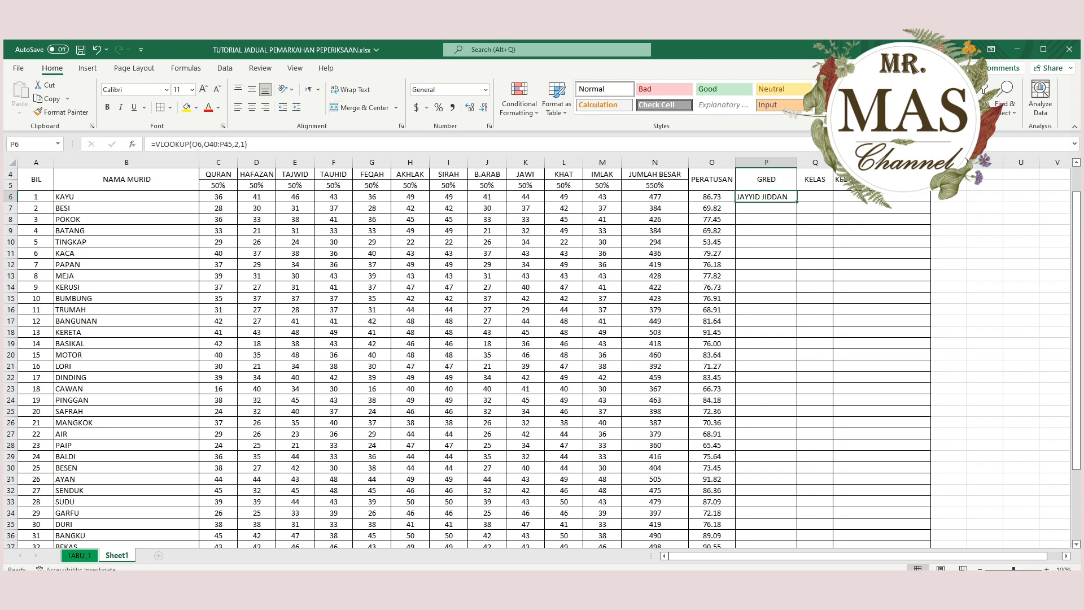
key("Down")
key("Down")
key("Down")
key("Down")
key("Down")
key("Down")
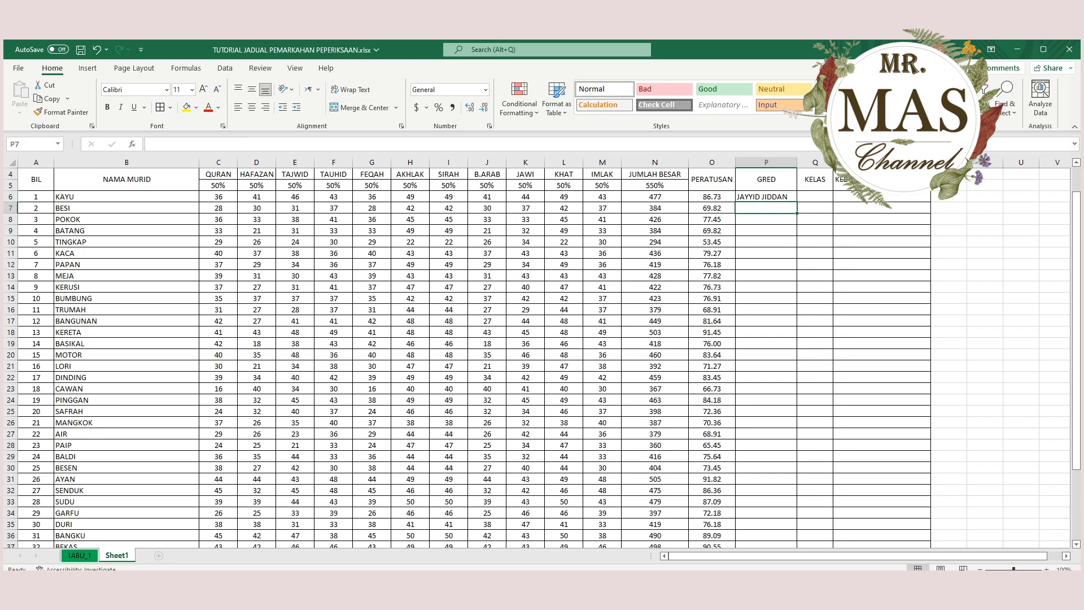
Try filling the VLOOKUP from P6 down to P37 with its relative table range, and undo the fill.
left_click(766, 197)
left_click_drag(797, 202, 796, 534)
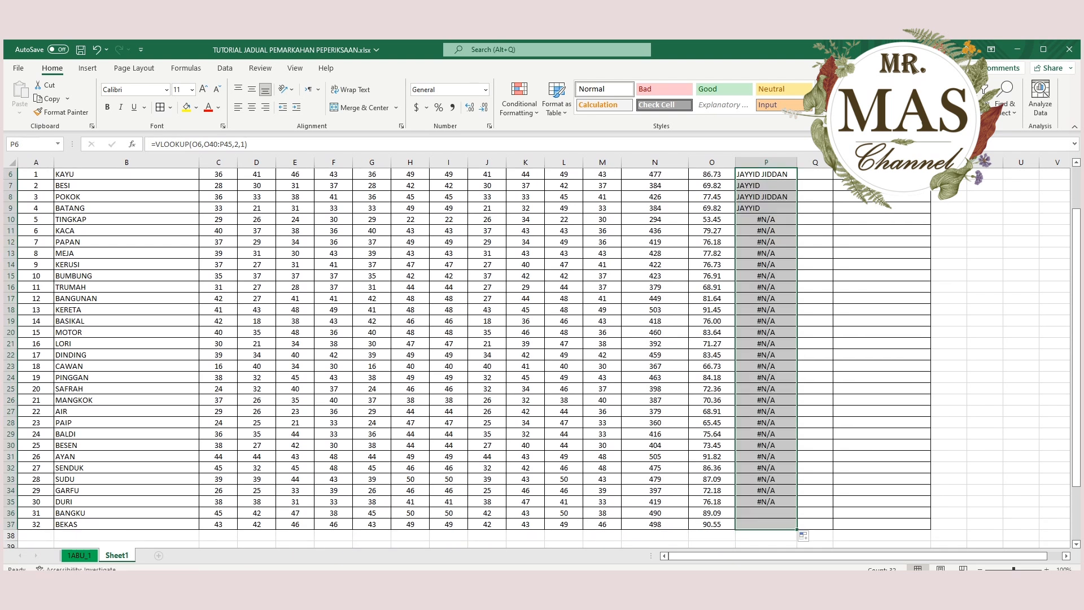
scroll(541, 350, "up", 2)
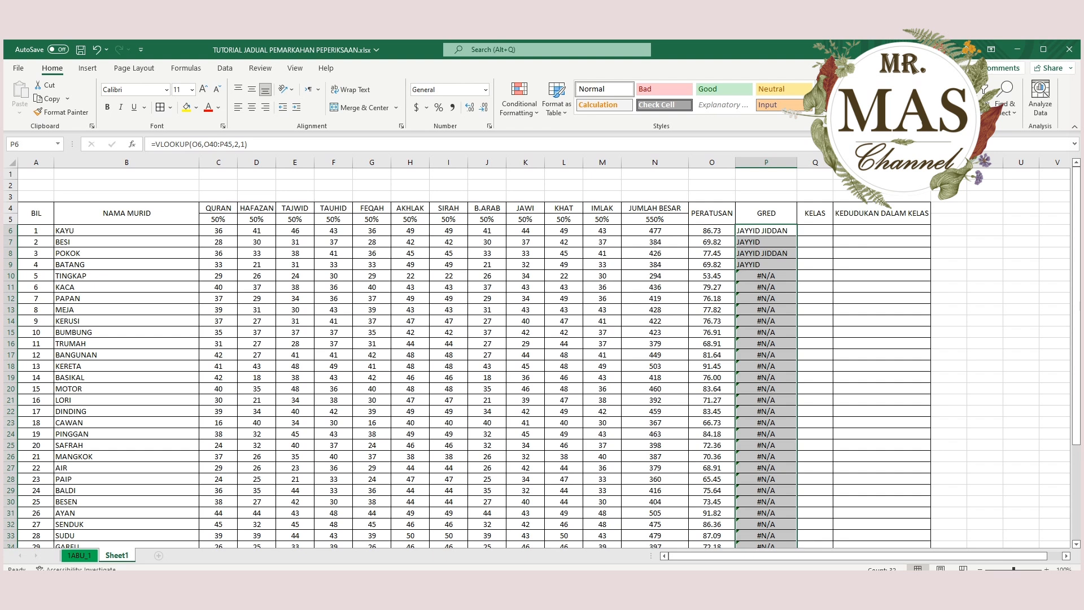
key("ctrl+z")
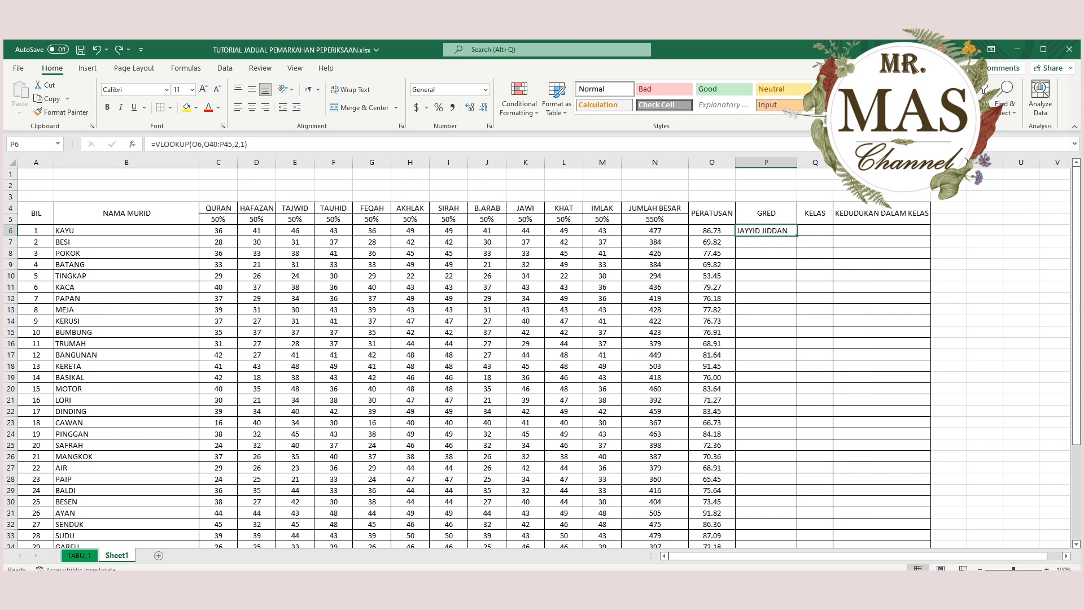
key("F2")
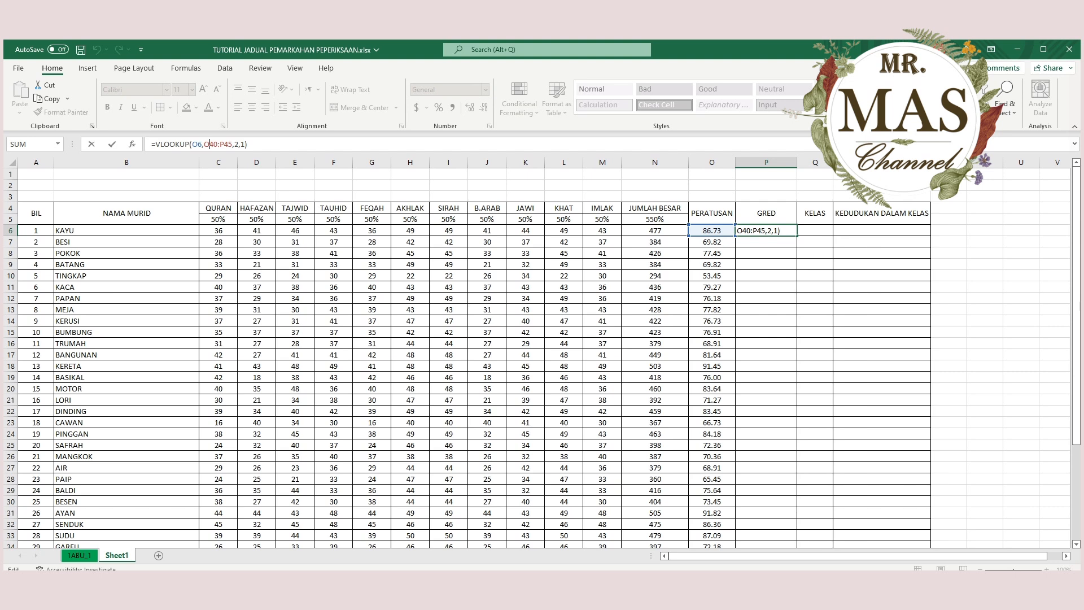
left_click(204, 144)
key("ctrl+Return")
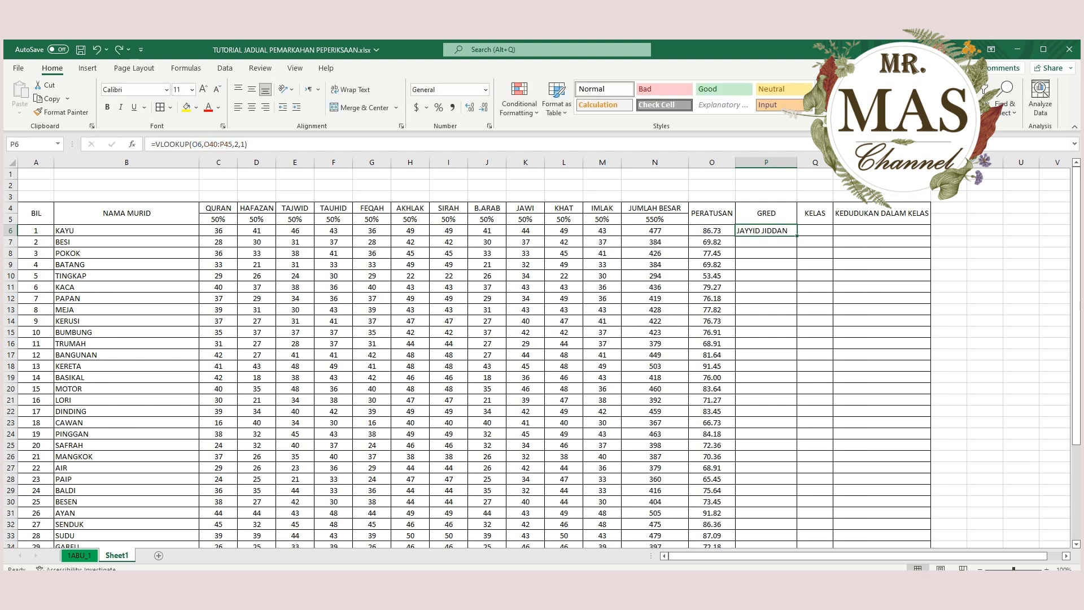
Make the table array in the P6 formula absolute, giving =VLOOKUP(O6,$O$40:$P$45,2,1).
left_click(210, 144)
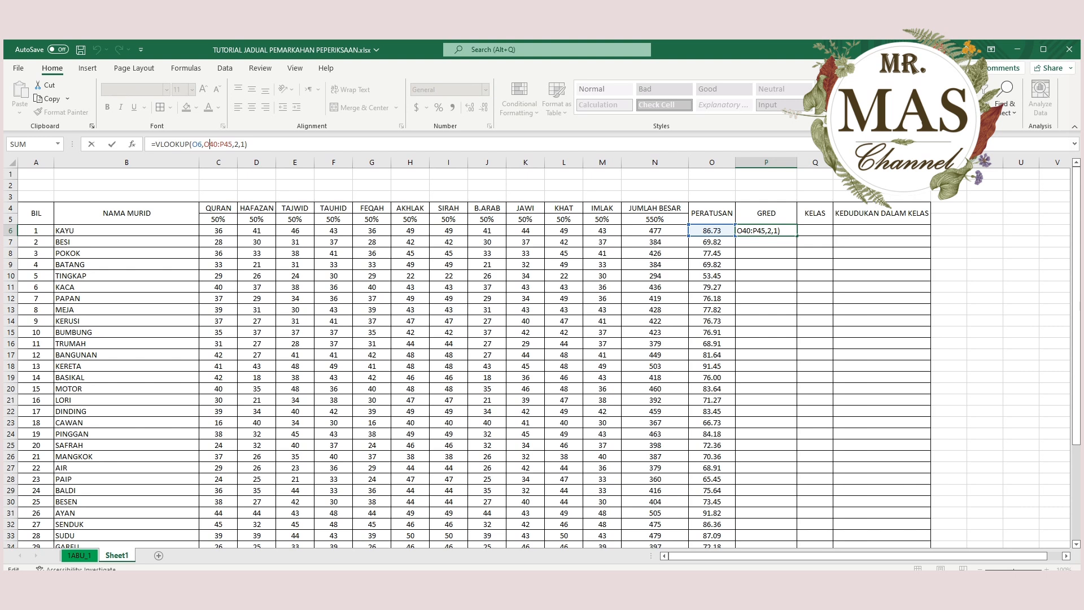
key("F4")
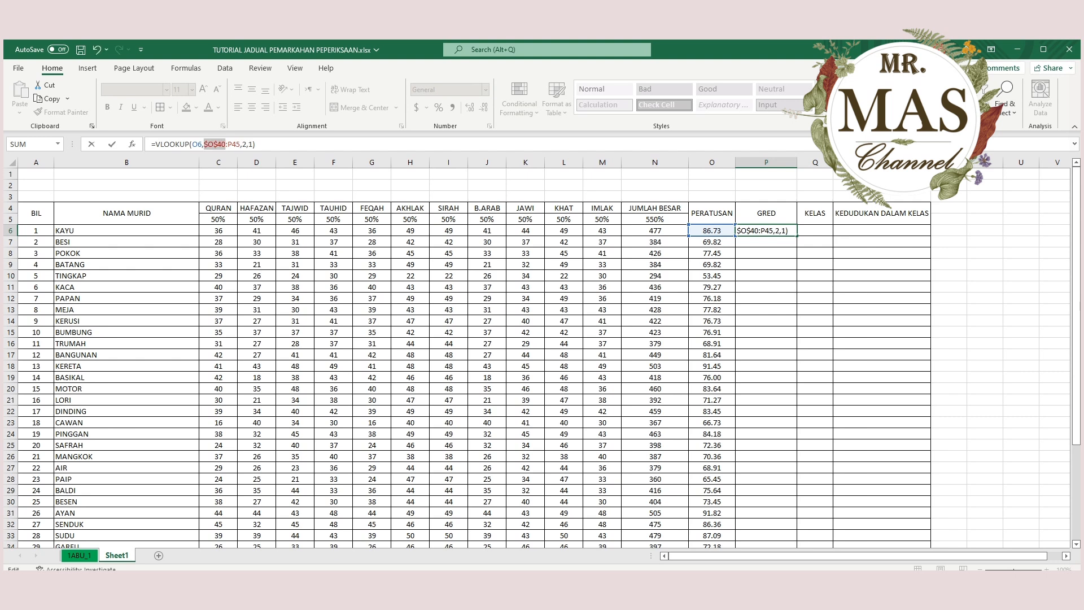
left_click(232, 144)
key("F4")
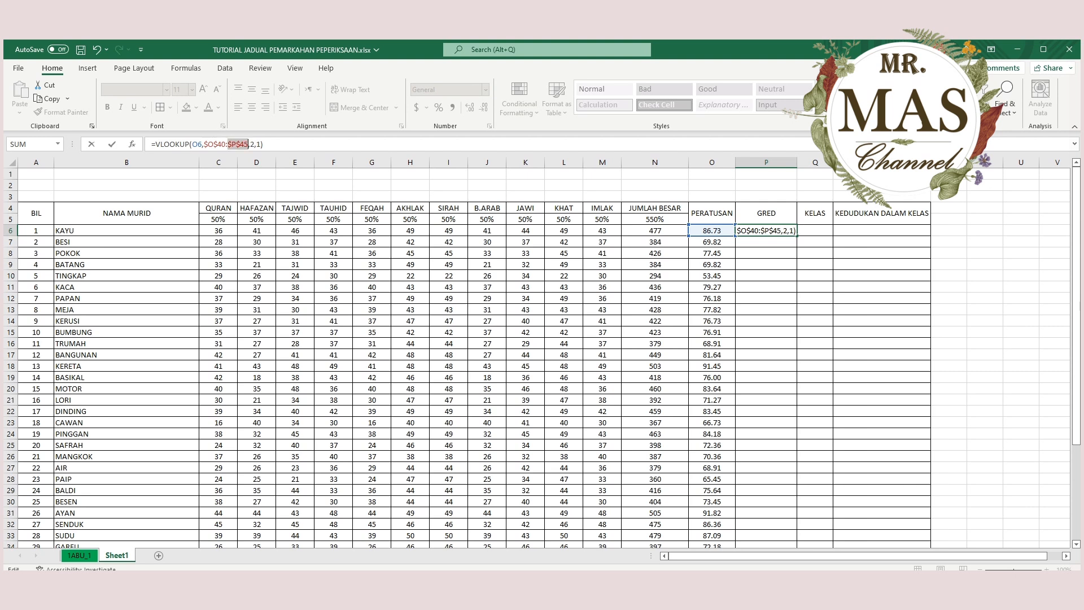
key("Return")
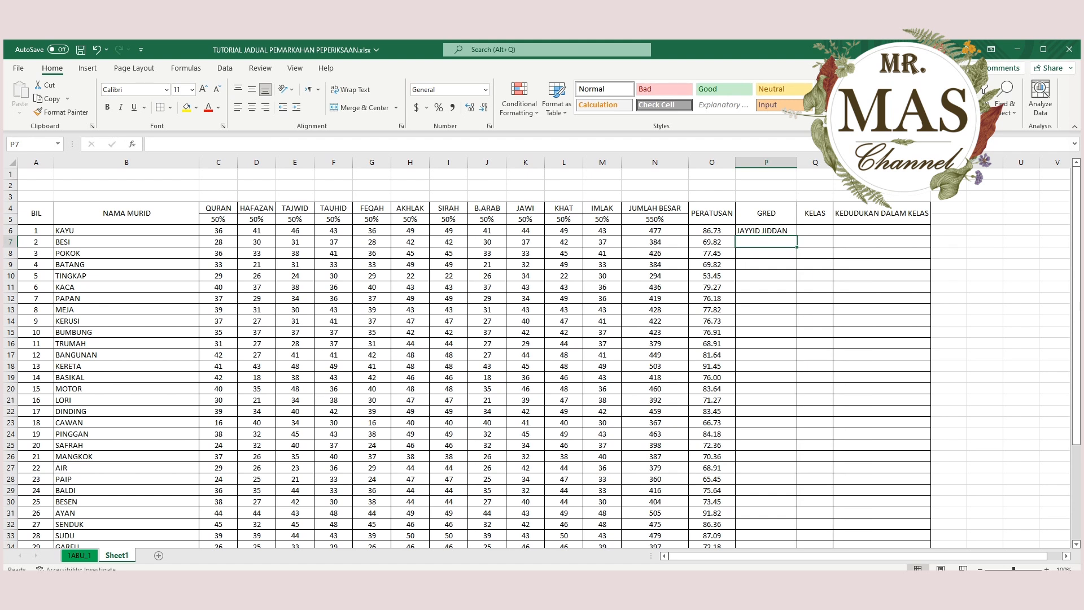
Fill the VLOOKUP formula from P6 down the GRED column to P37.
left_click(766, 230)
left_click_drag(796, 236, 796, 536)
left_click_drag(794, 530, 795, 527)
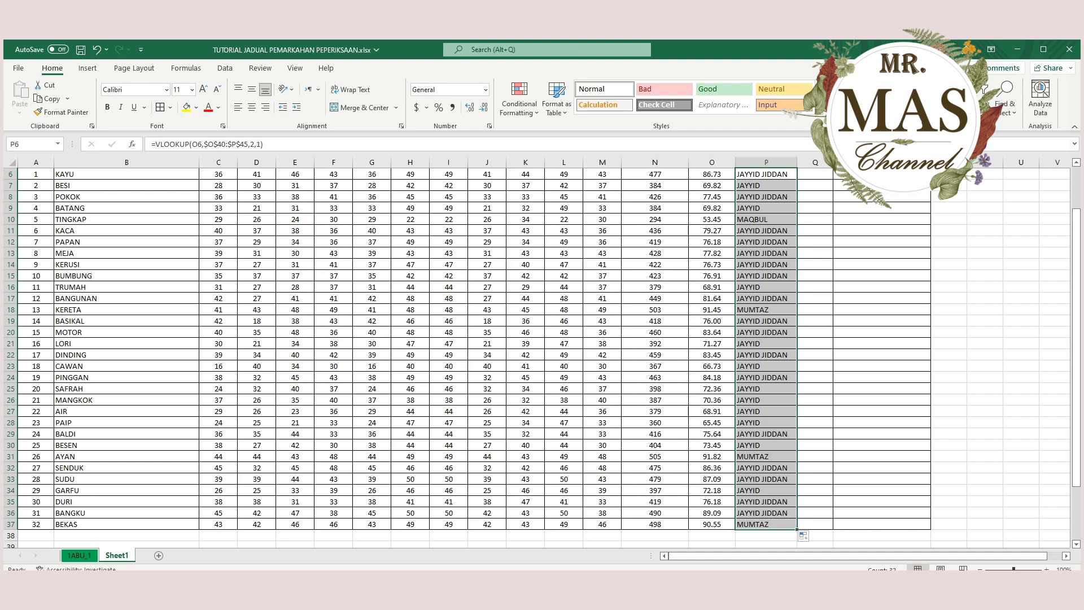
scroll(536, 356, "down", 2)
scroll(536, 356, "up", 4)
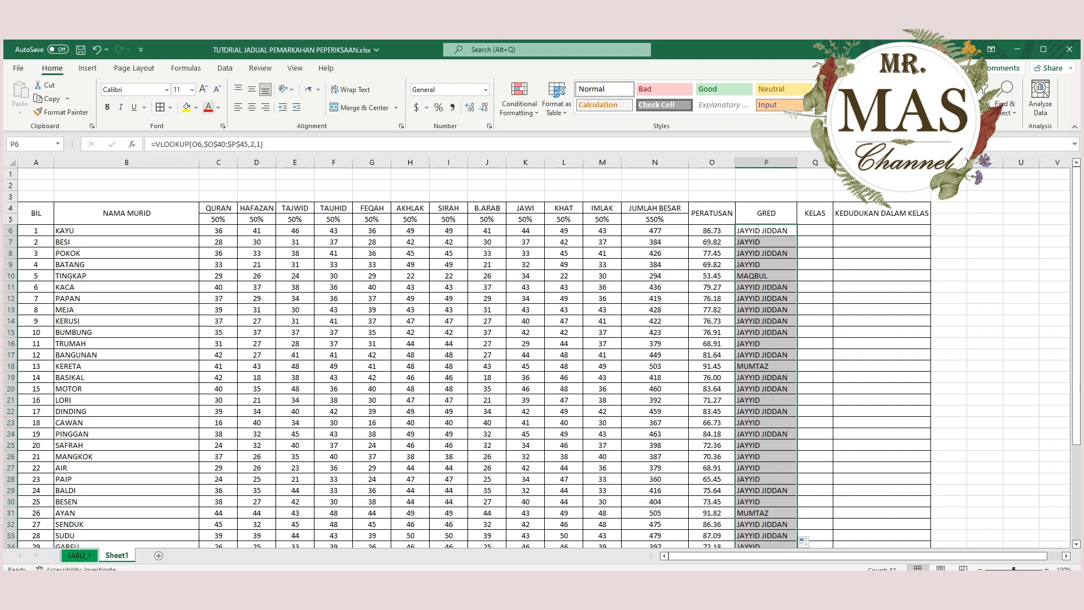
Center the grades in P6:P37 horizontally and look over the filled column.
left_click(252, 107)
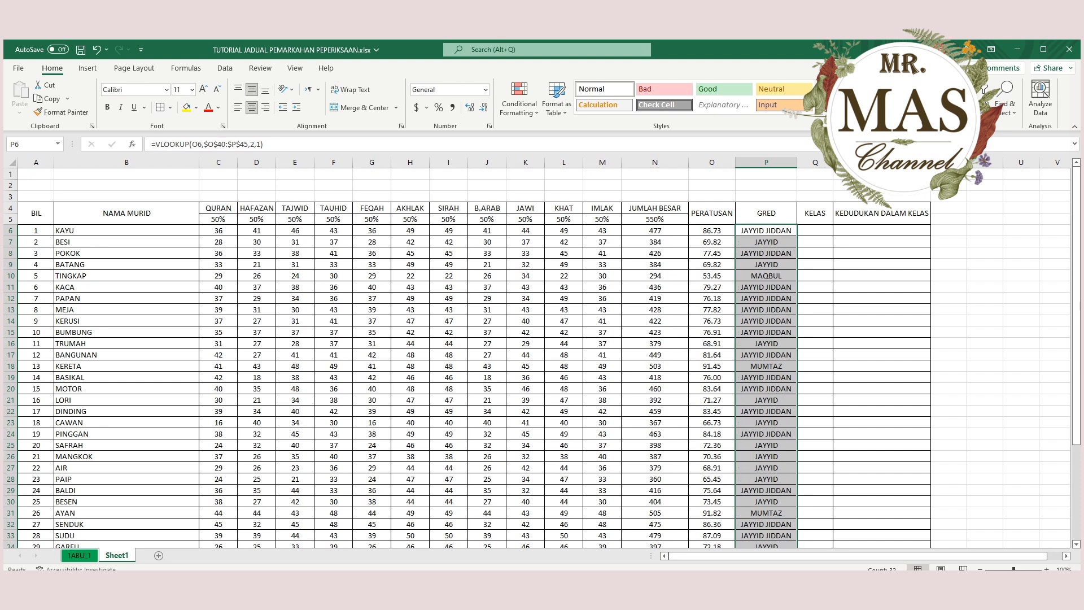
scroll(536, 356, "down", 6)
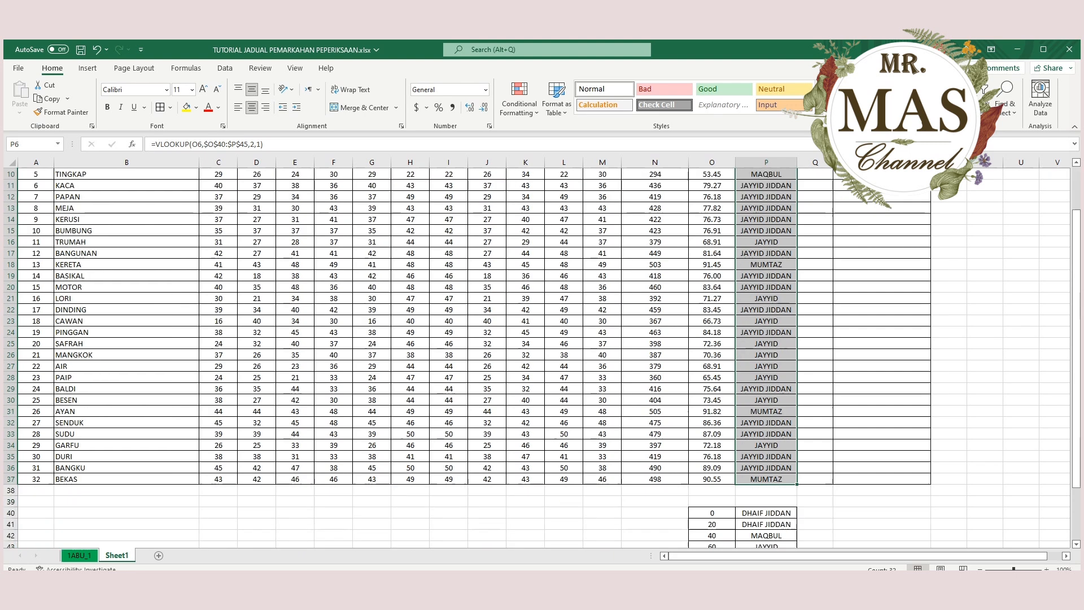
scroll(537, 355, "up", 5)
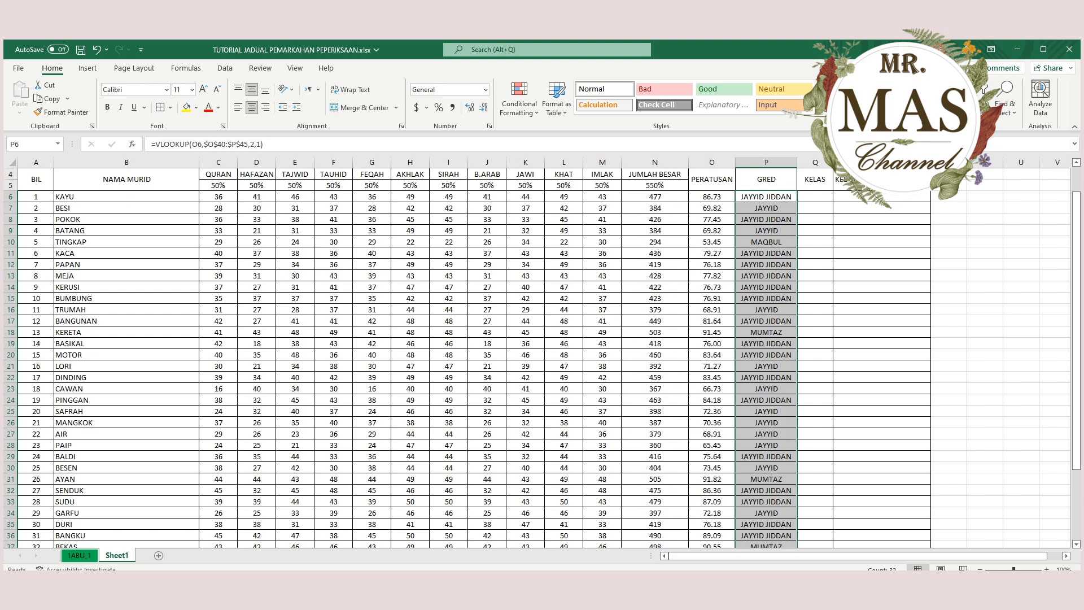
scroll(815, 388, "down", 7)
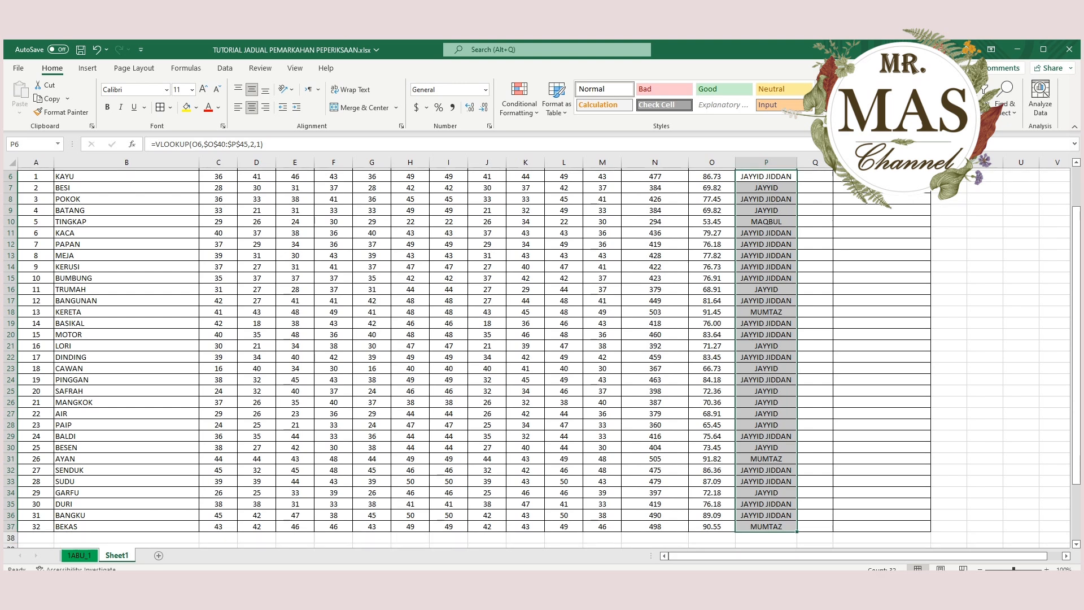
Clear the grade list in O40:P45 to see how the GRED column reacts, and undo the deletion.
left_click(815, 389)
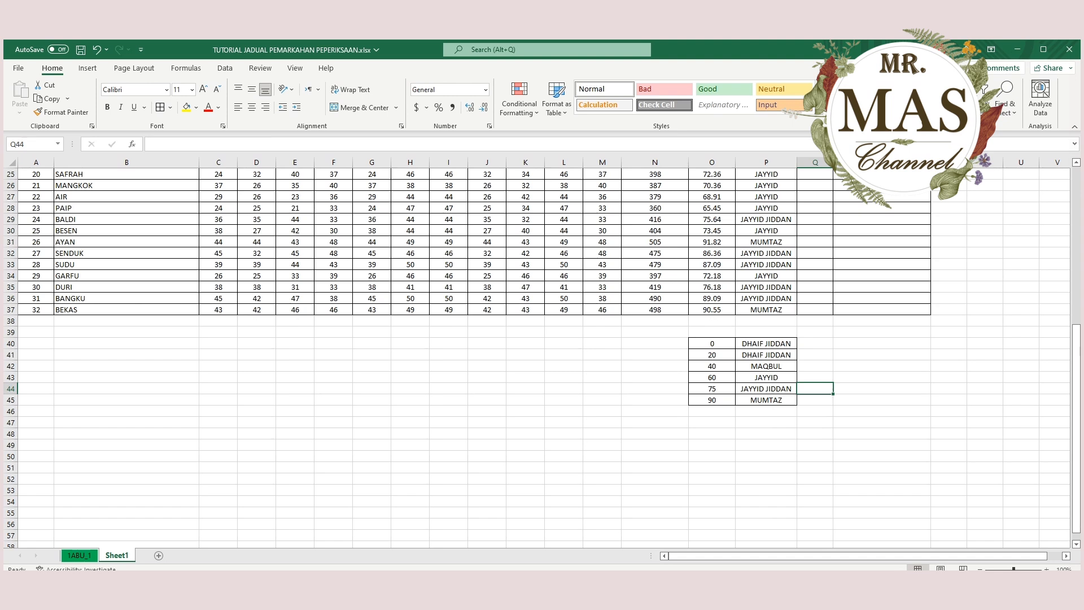
left_click_drag(712, 343, 766, 399)
left_click(766, 456)
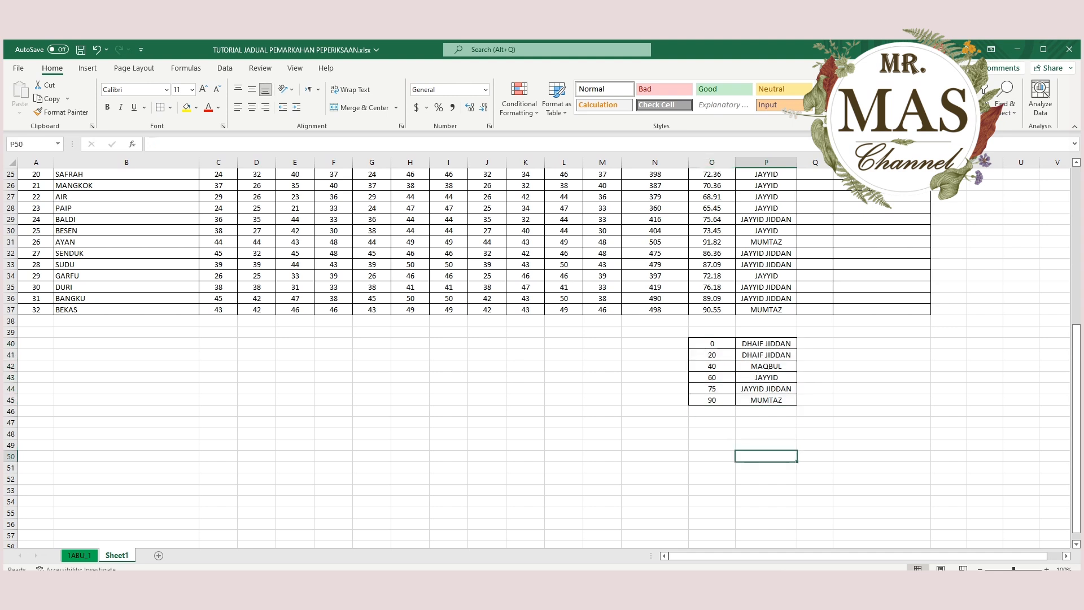
left_click_drag(711, 343, 766, 400)
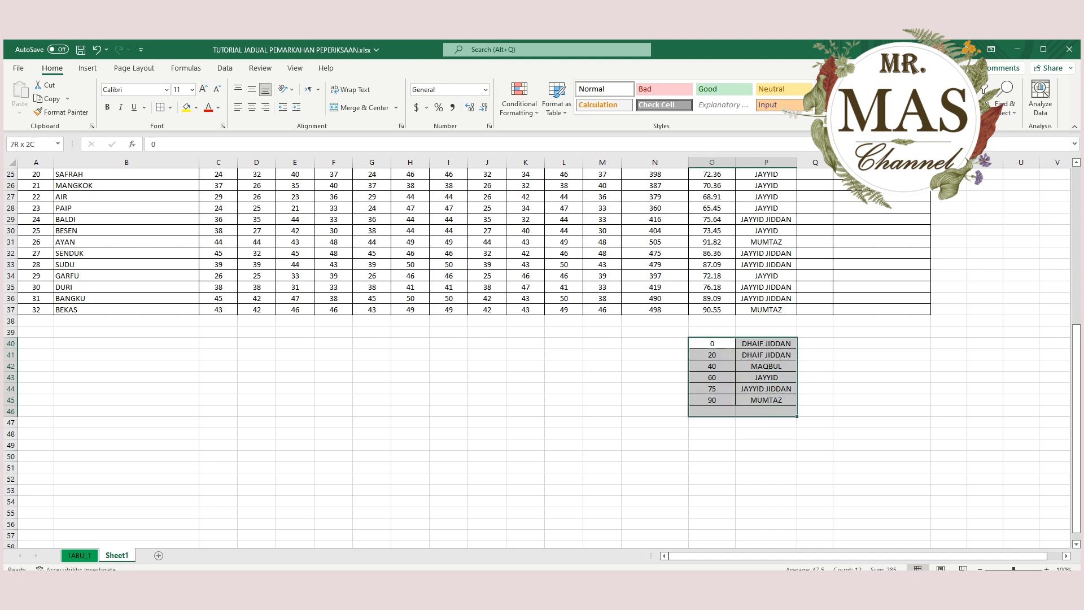
key("Delete")
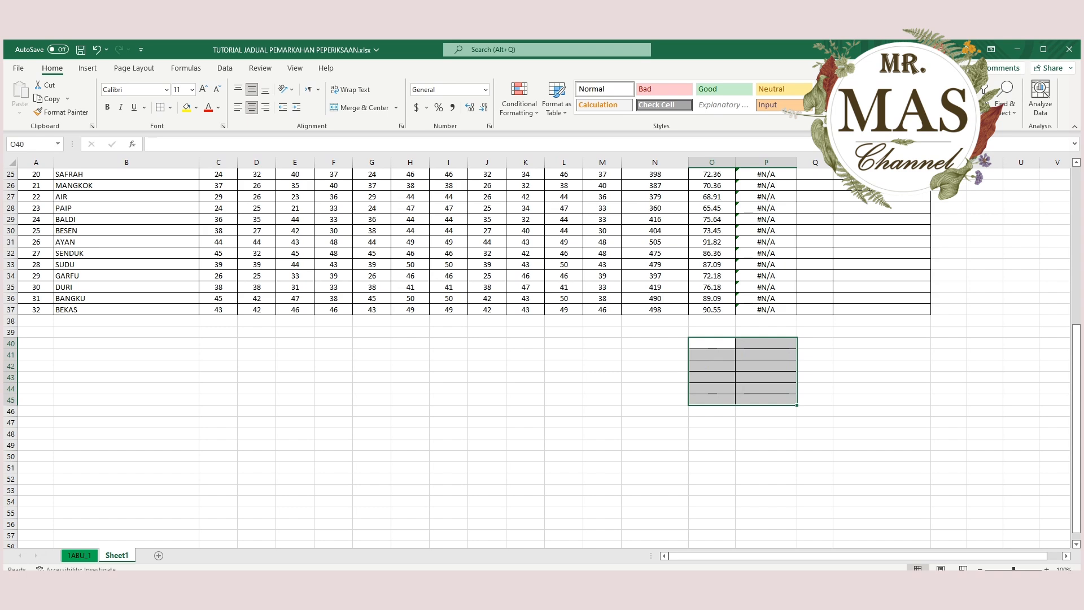
scroll(542, 356, "up", 8)
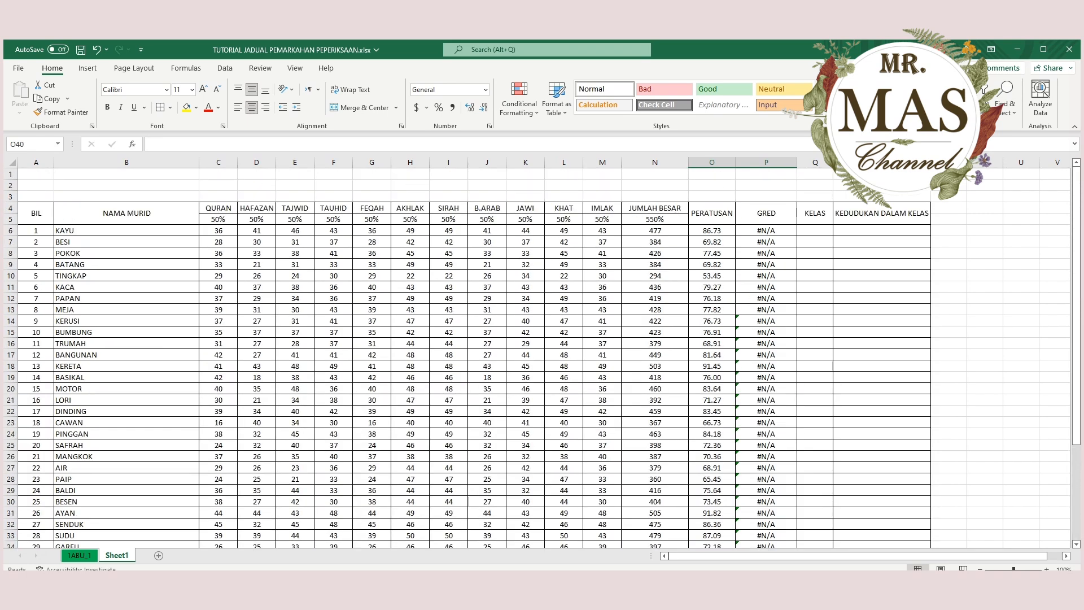
scroll(542, 356, "down", 3)
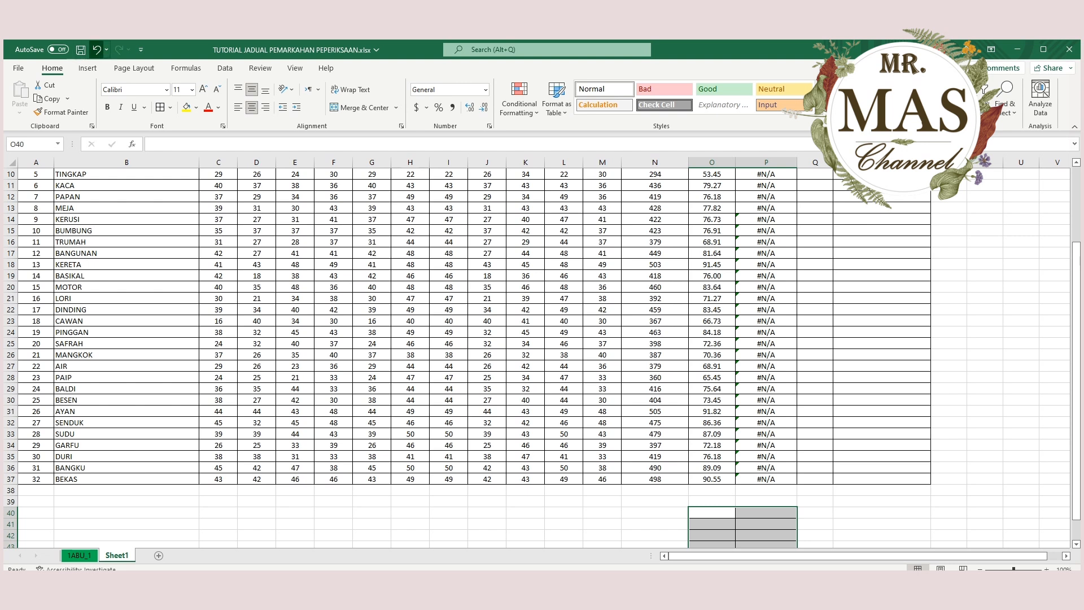
left_click(97, 49)
left_click(882, 422)
scroll(882, 423, "up", 3)
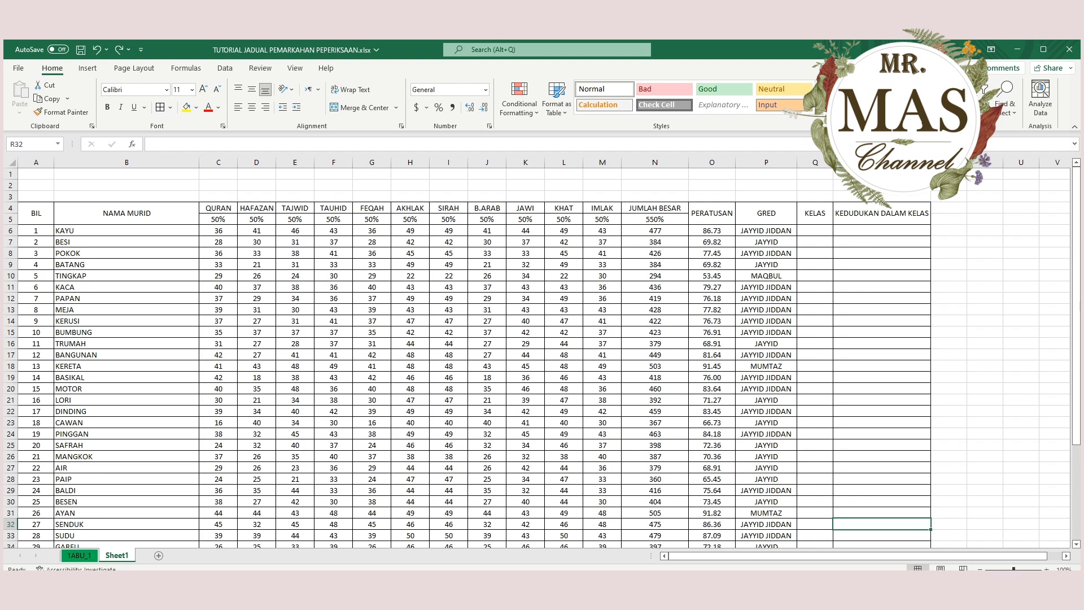
Widen the KELAS column Q to about double its width and start an IF formula in Q6 that refers to O6.
left_click_drag(832, 162, 872, 162)
left_click(834, 230)
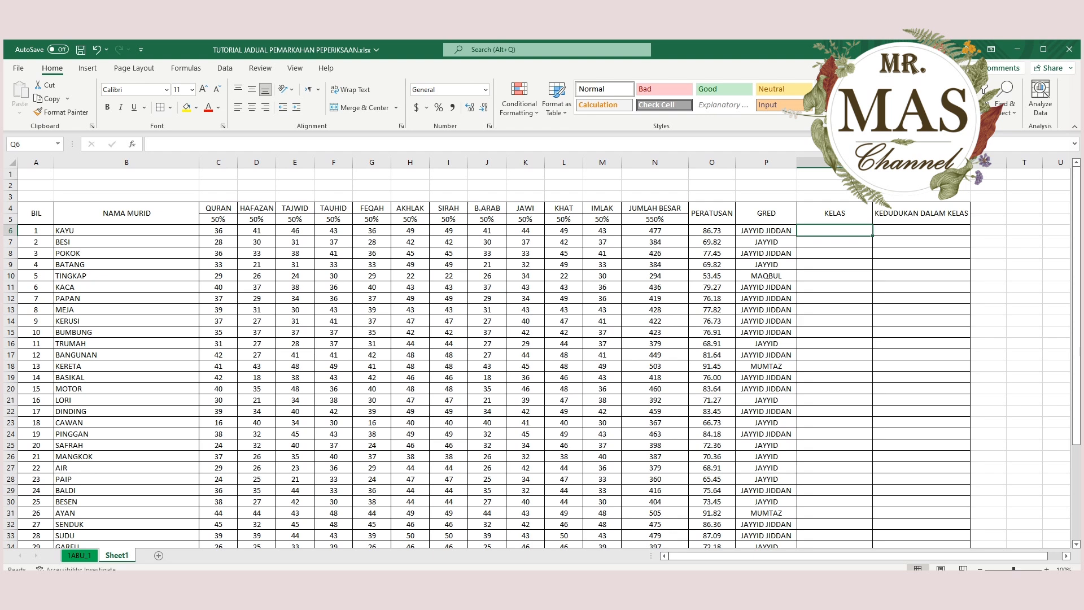
type("=")
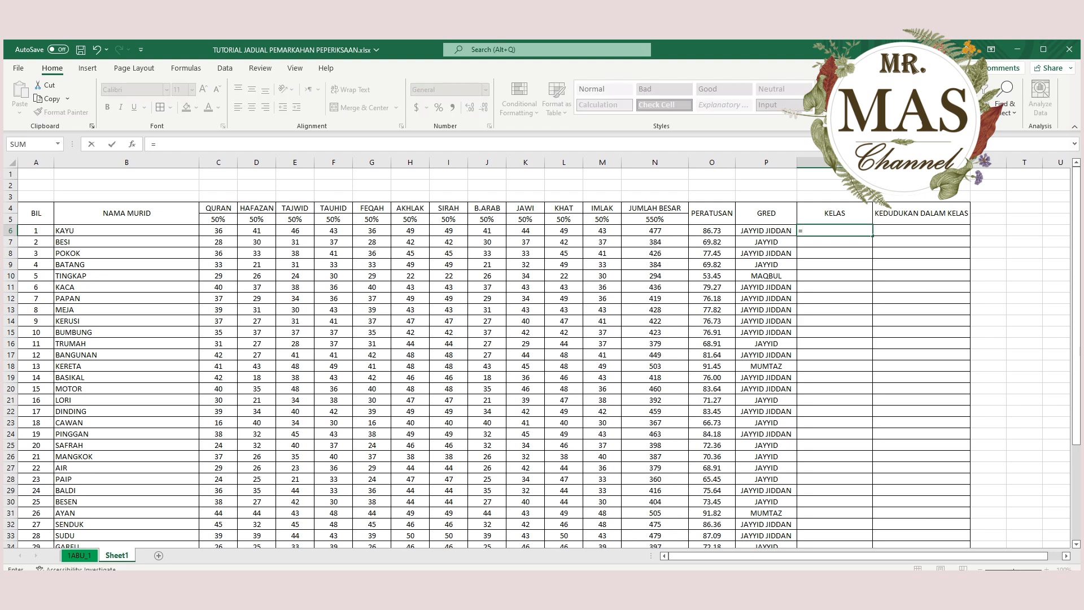
type("IF(")
left_click(712, 230)
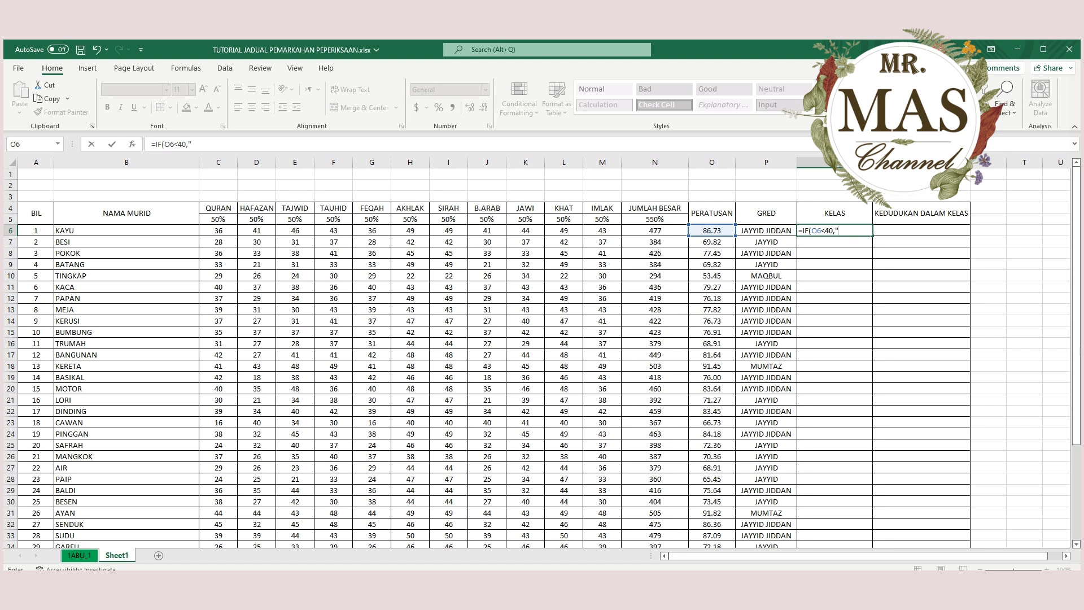
type("KELAS KEDUA")
type("\"")
type("KE")
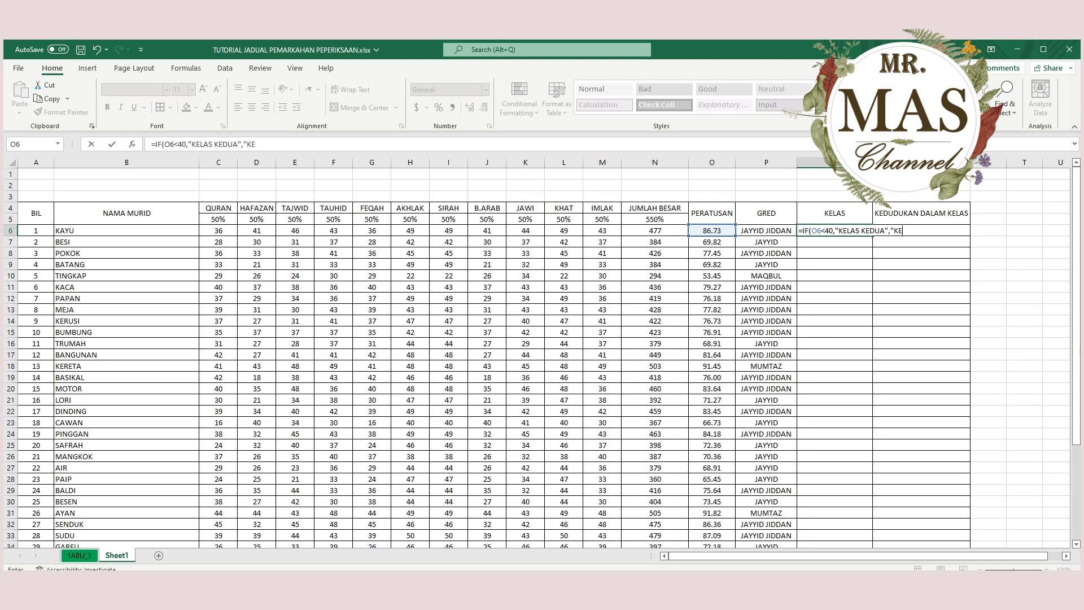
type("LAS PERTAMA")
key("BackSpace")
key("BackSpace")
key("BackSpace")
key("BackSpace")
key("BackSpace")
key("BackSpace")
key("BackSpace")
key("BackSpace")
key("BackSpace")
key("BackSpace")
key("BackSpace")
key("BackSpace")
key("BackSpace")
key("BackSpace")
key("BackSpace")
key("BackSpace")
key("BackSpace")
key("BackSpace")
key("BackSpace")
key("BackSpace")
key("BackSpace")
key("BackSpace")
key("BackSpace")
key("BackSpace")
key("BackSpace")
key("BackSpace")
key("BackSpace")
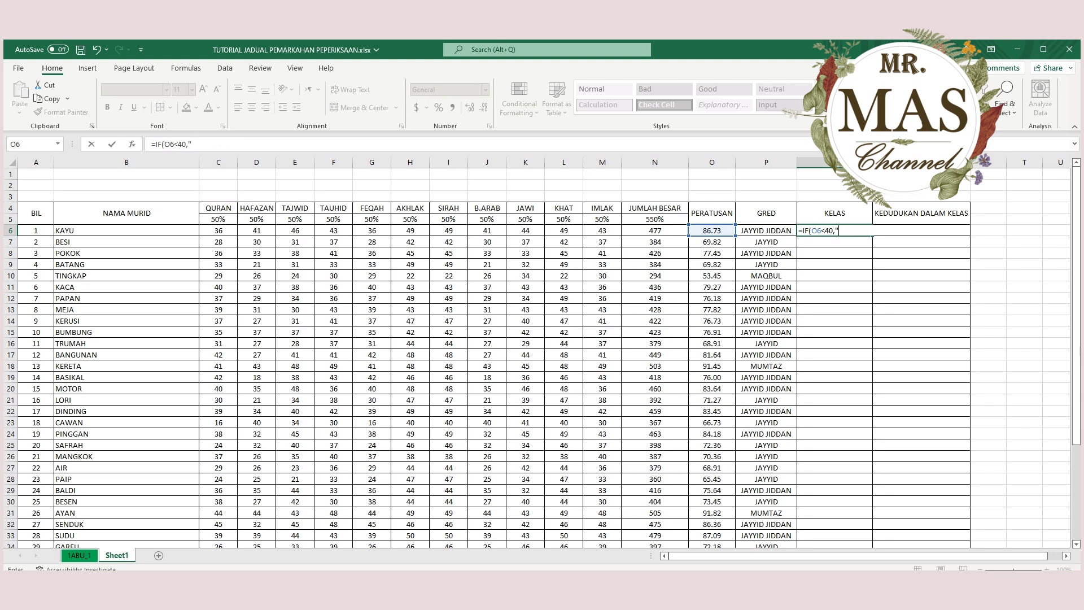
Complete the formula in Q6 as =IF(O6<40,"MELATI","MAWAR").
type("MELATI\",\"MAWAR")
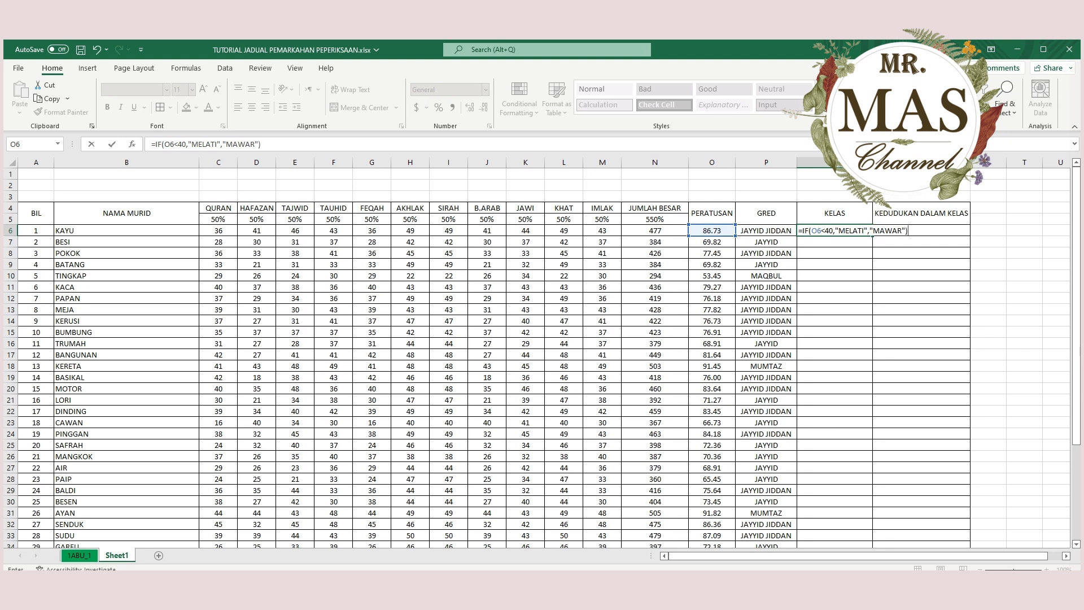
key("Return")
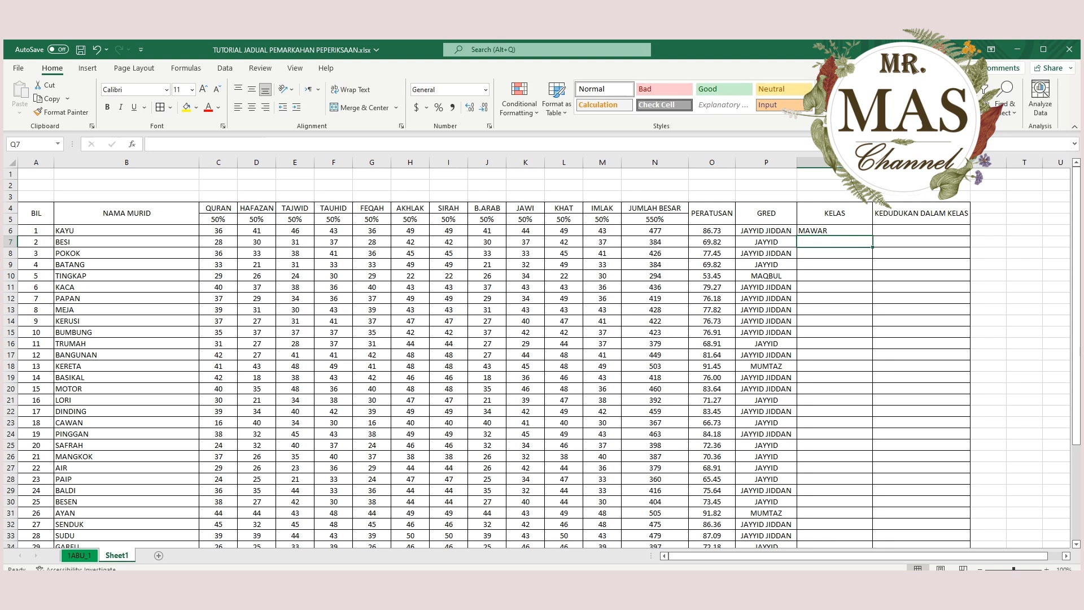
Test the KELAS formula by entering 39 as the percentage in O6, and undo the entry.
left_click(834, 230)
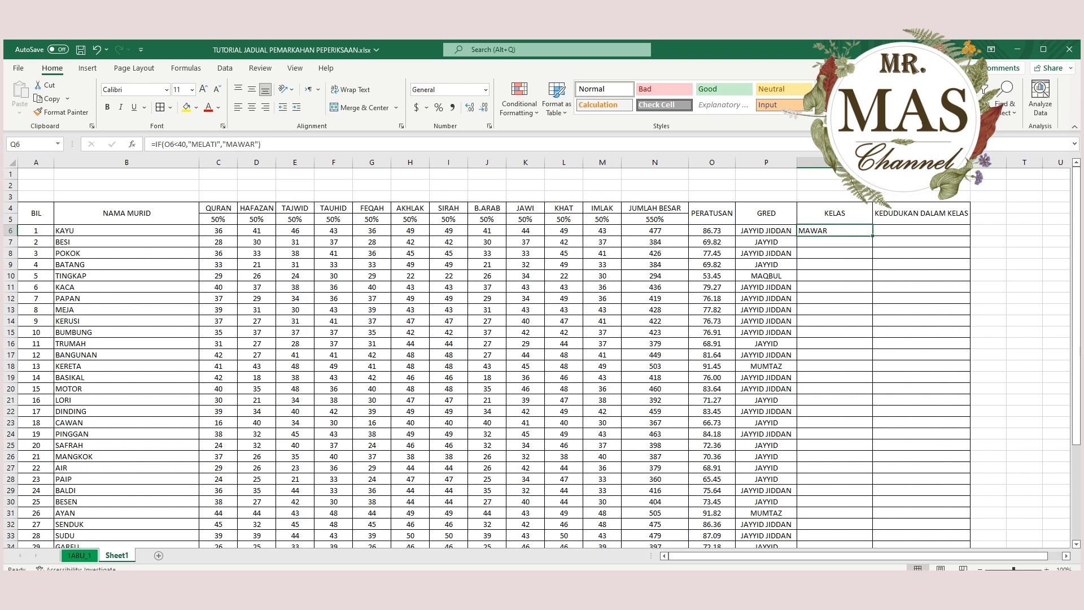
left_click(712, 230)
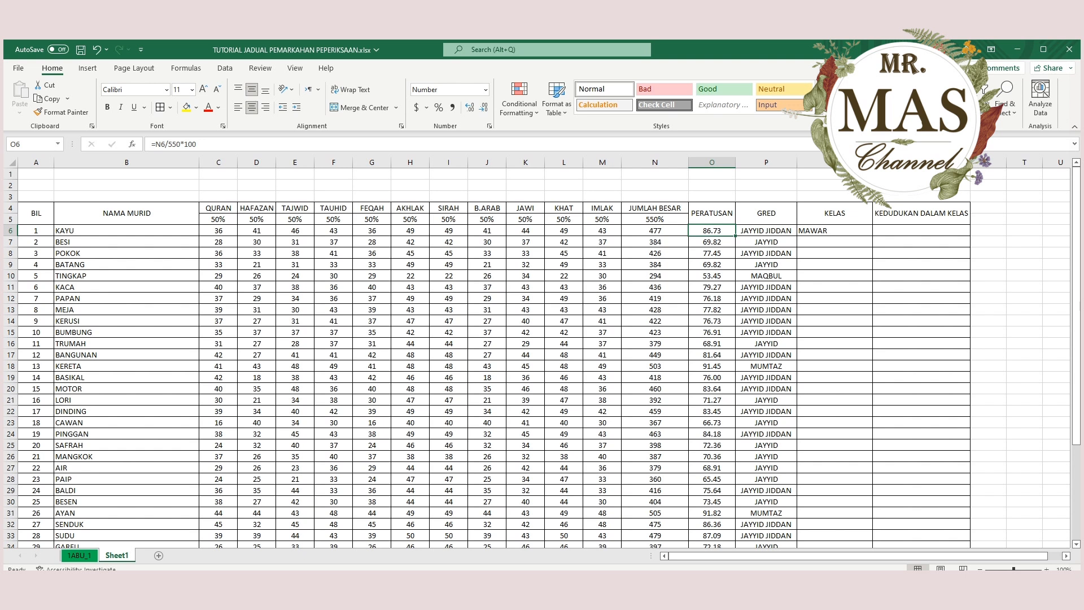
type("39")
key("Return")
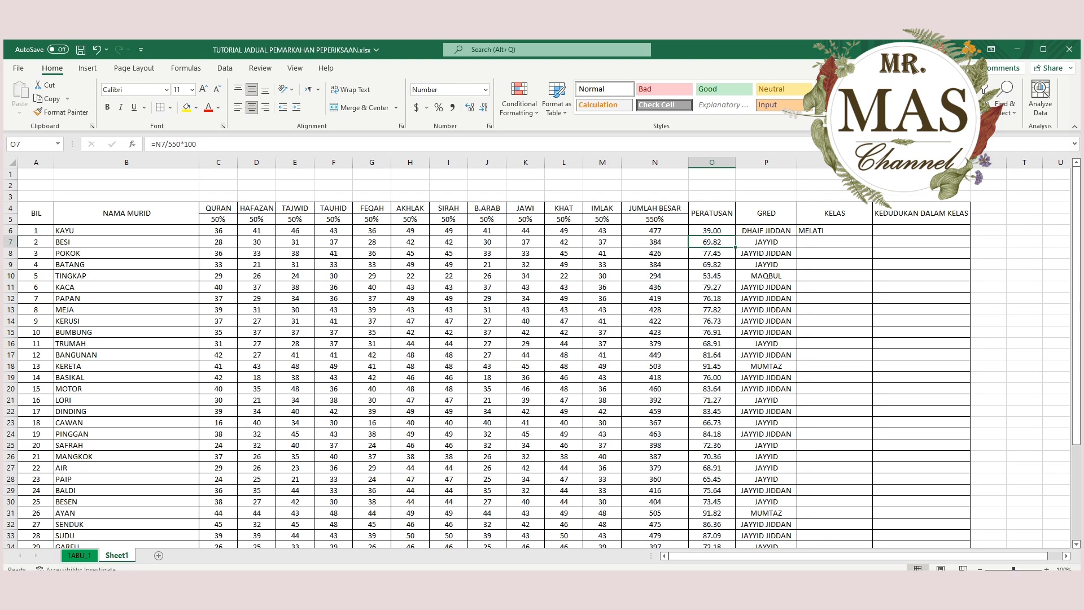
key("ctrl+z")
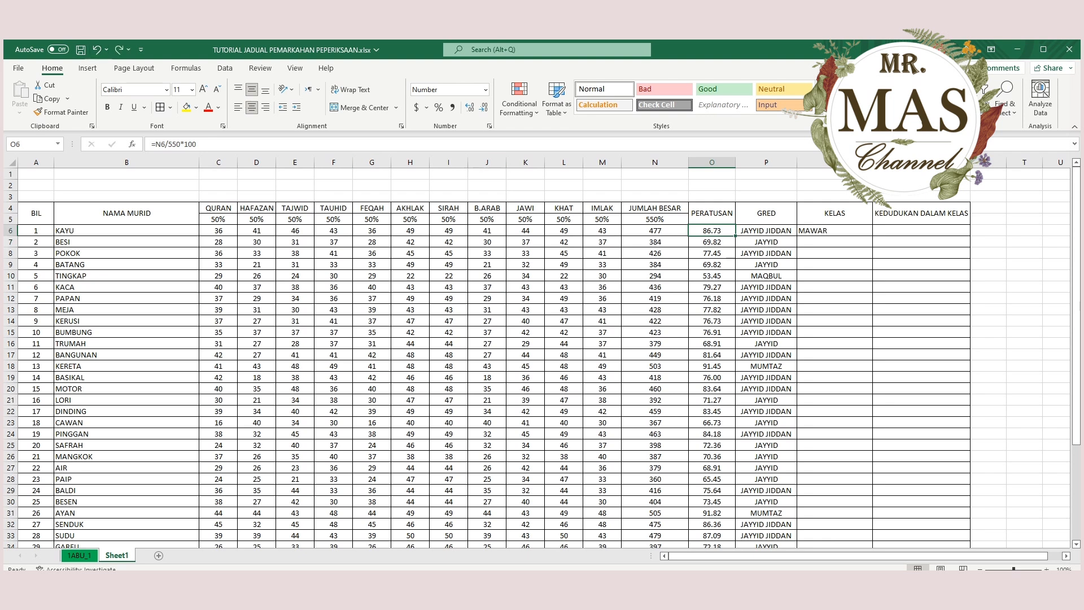
Fill the IF formula from Q6 down the KELAS column to Q37.
left_click(834, 230)
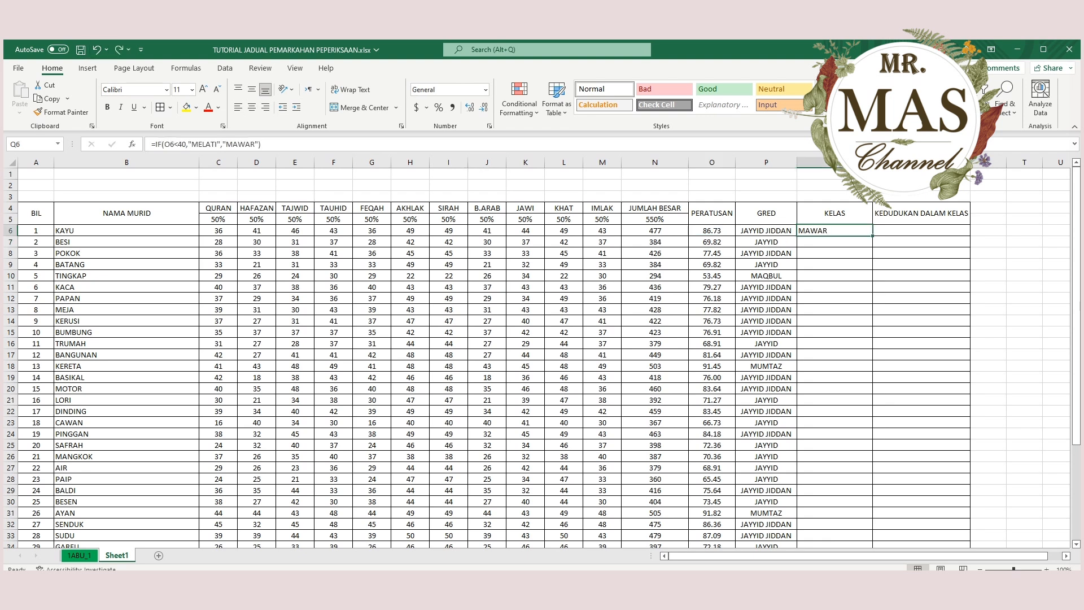
scroll(542, 357, "down", 1)
left_click_drag(872, 202, 872, 529)
Center the class names in Q6:Q37 horizontally and look over the filled column.
scroll(872, 508, "up", 2)
left_click(252, 89)
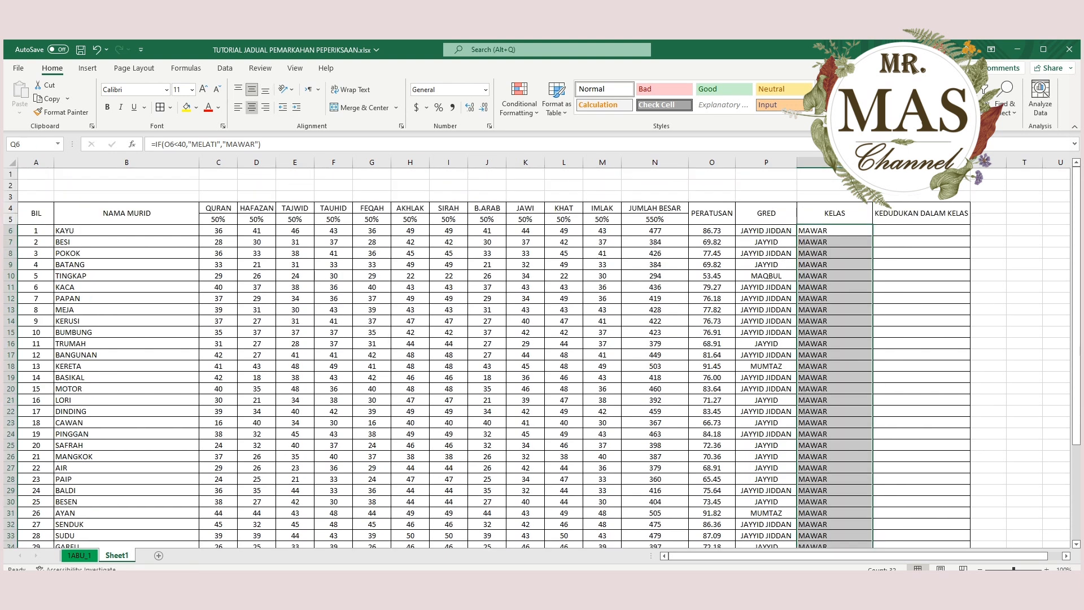
left_click(252, 106)
scroll(541, 356, "down", 4)
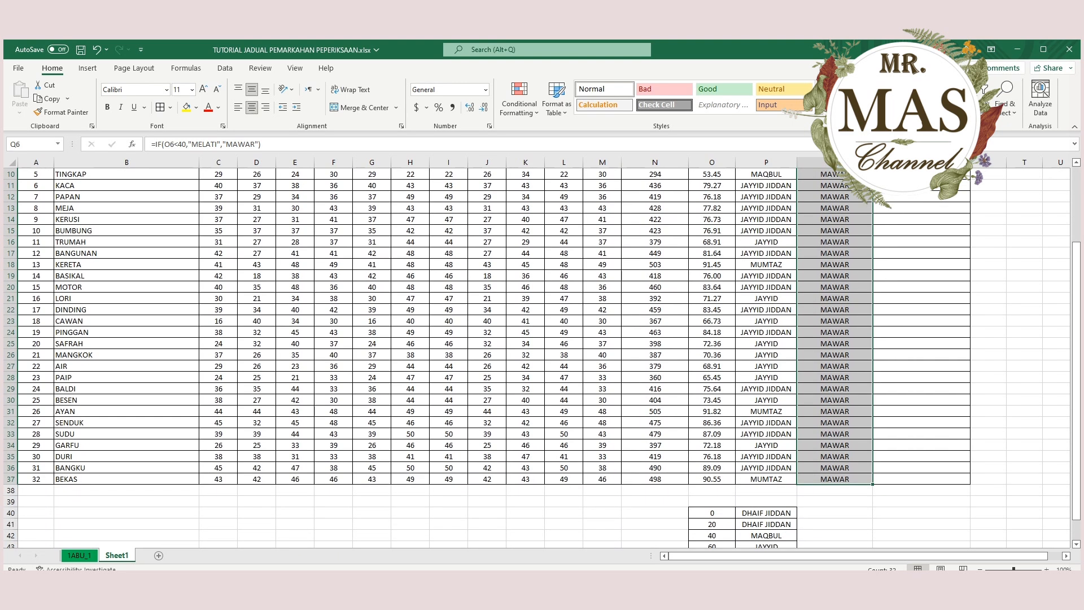
scroll(542, 356, "up", 4)
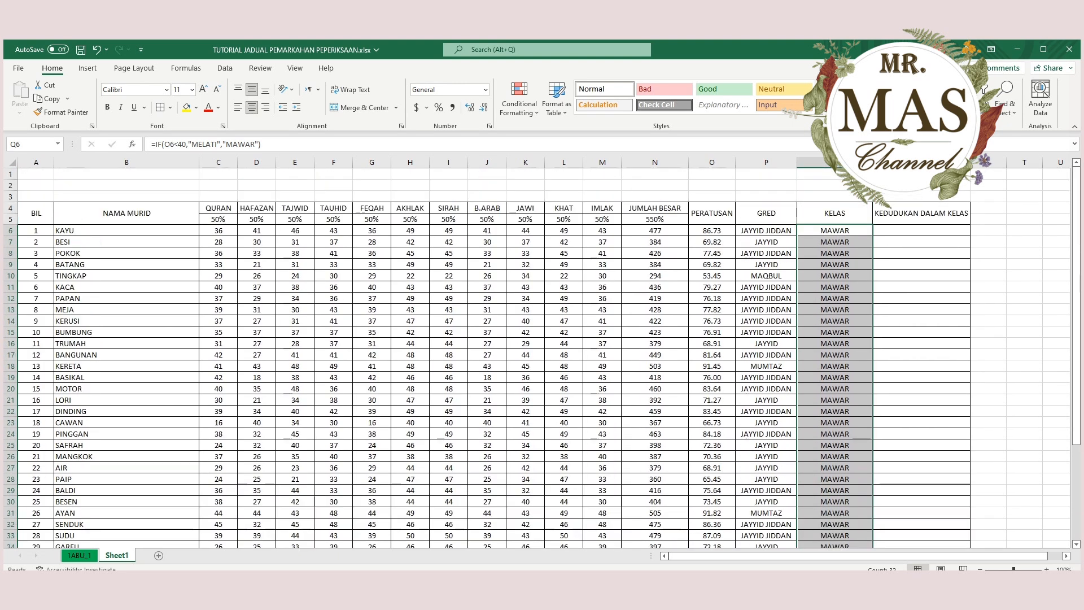
scroll(542, 356, "down", 2)
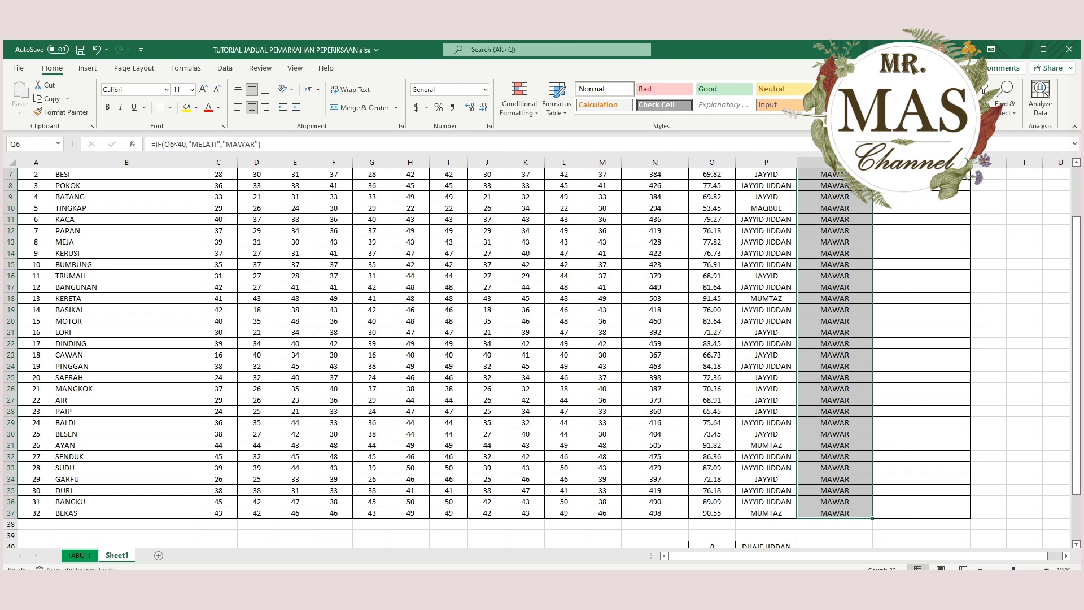
scroll(542, 355, "down", 3)
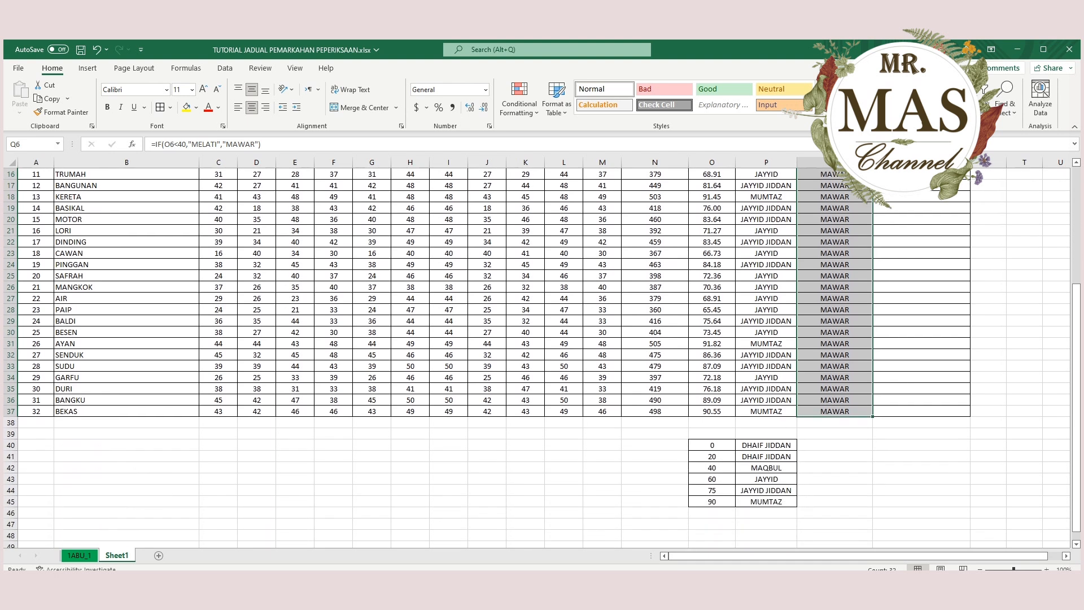
scroll(542, 355, "up", 5)
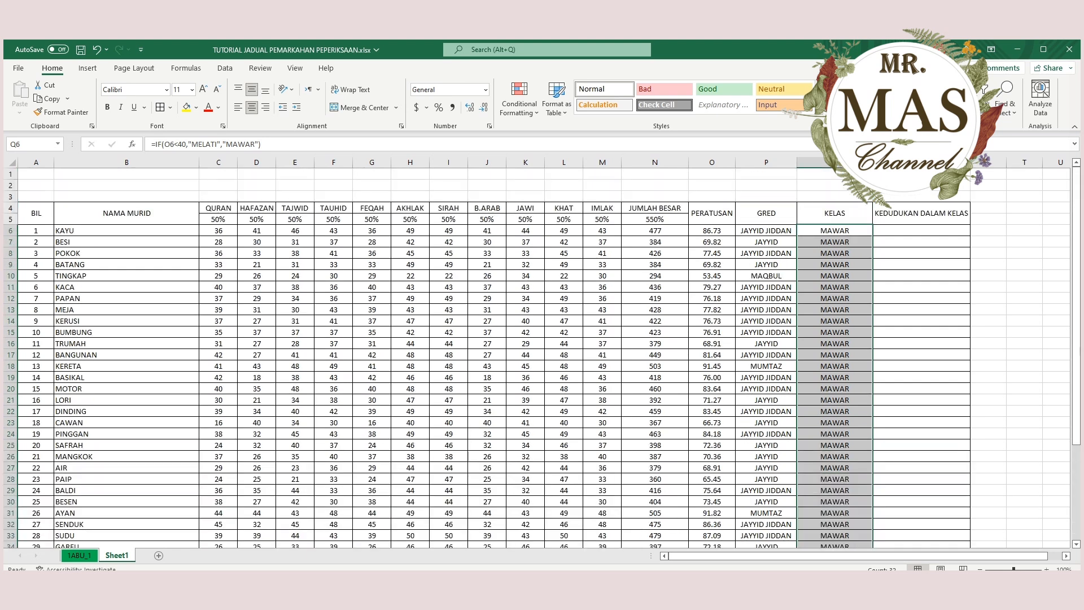
Enter 39 in O6 and fill it down to O23 to test the KELAS column, and undo both changes.
left_click(712, 230)
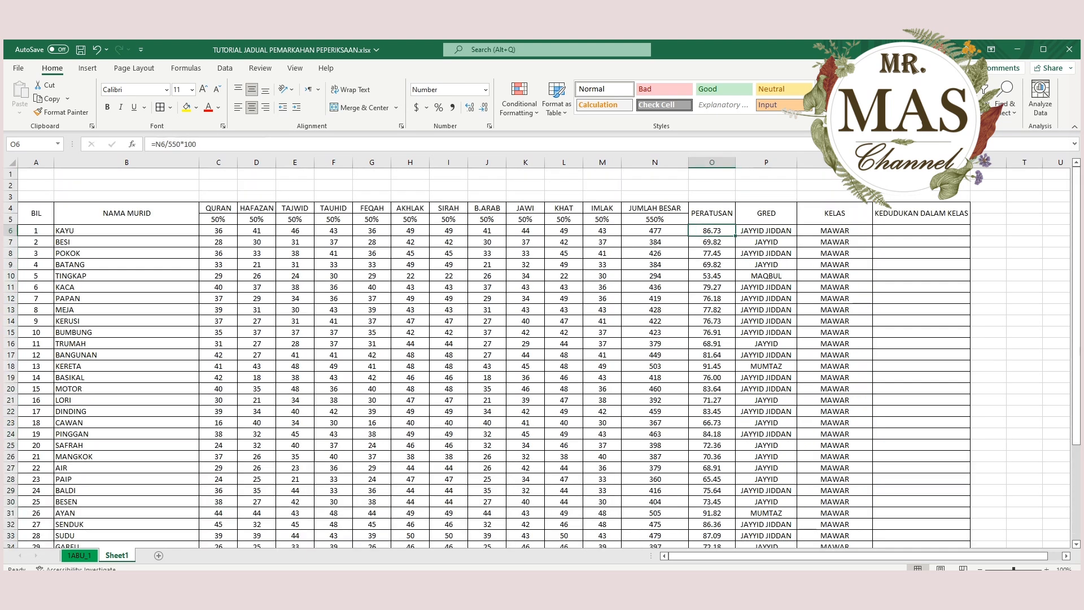
type("40")
key("BackSpace")
key("BackSpace")
type("39")
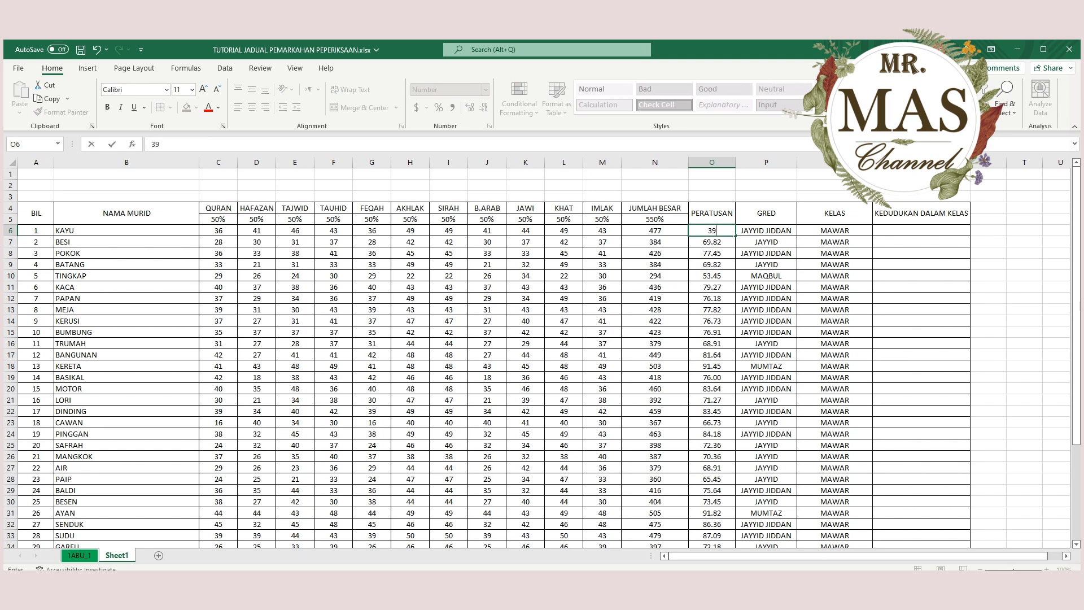
key("Return")
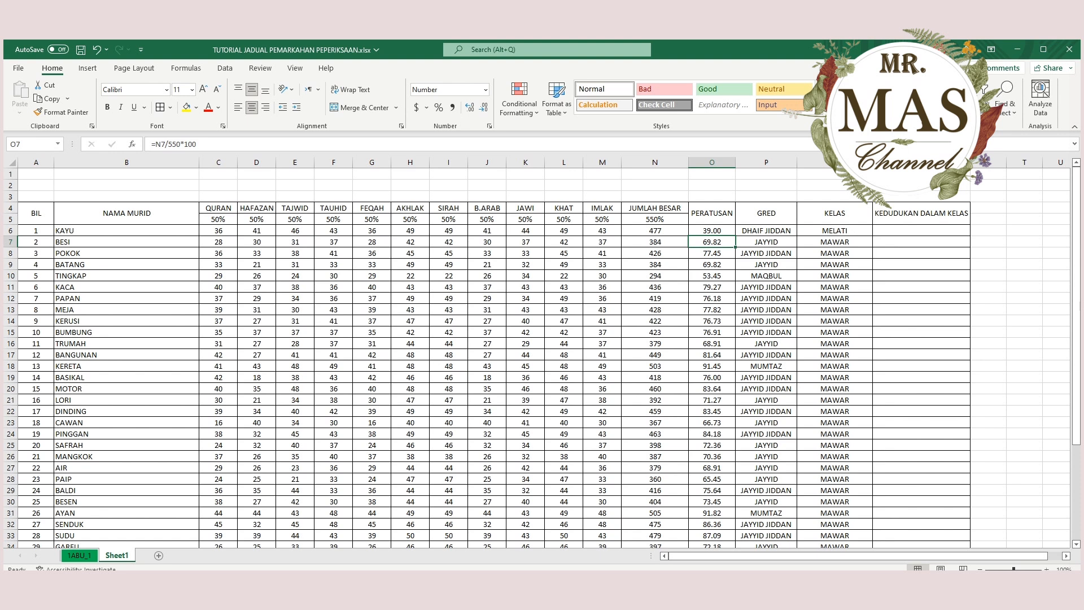
left_click(712, 231)
left_click_drag(735, 236, 733, 425)
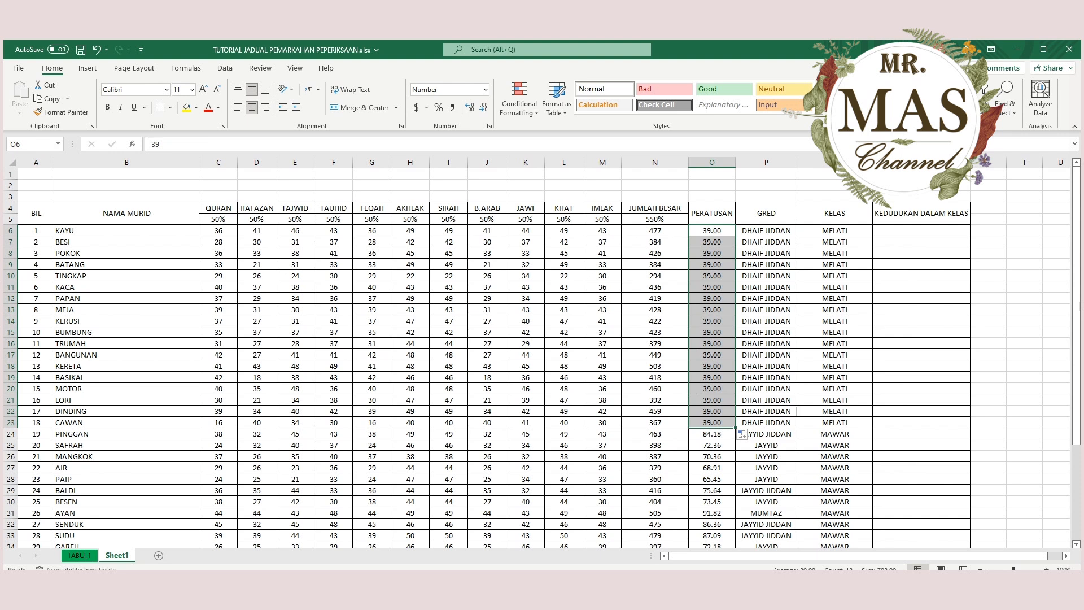
left_click(97, 49)
left_click(97, 49)
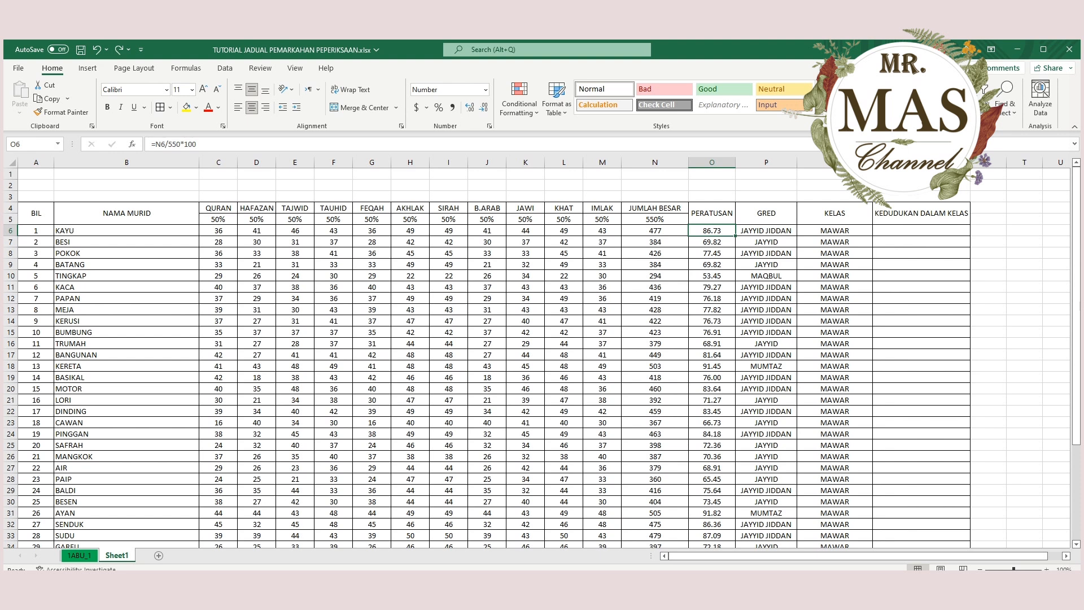
Narrow the KELAS column Q to a little over half its width, just wide enough for the class names.
scroll(542, 358, "down", 4)
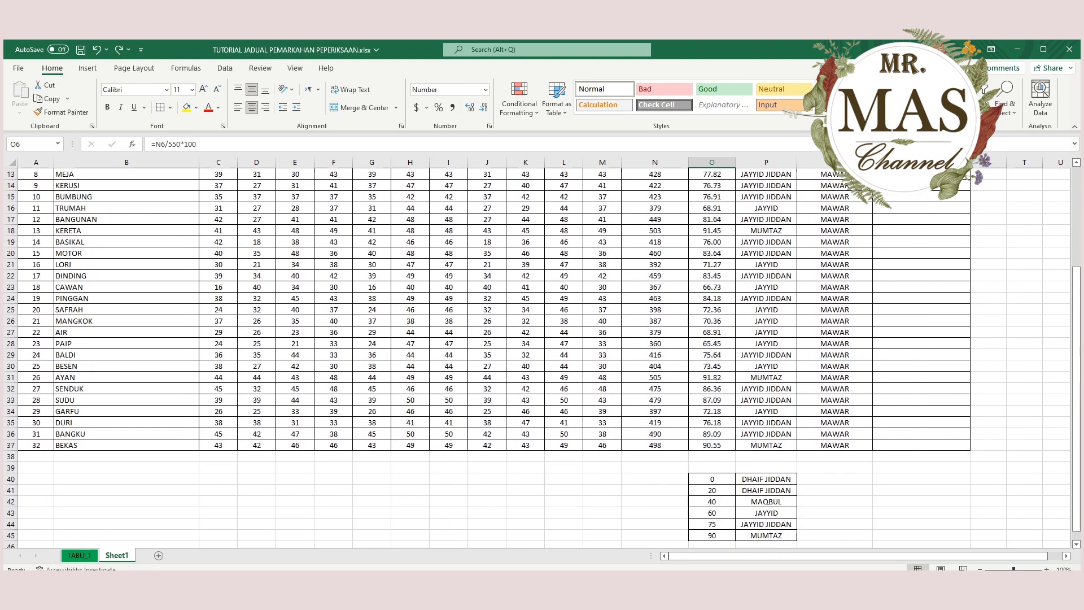
scroll(542, 358, "up", 4)
left_click_drag(872, 162, 839, 163)
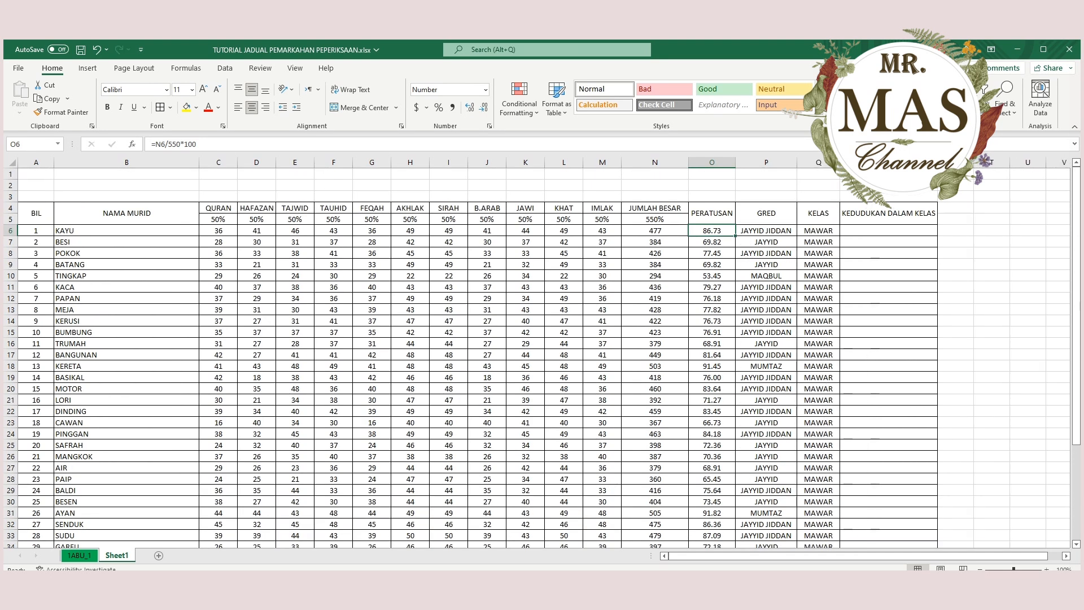
Start a RANK formula in R6 under KEDUDUKAN DALAM KELAS that ranks the percentage in O6.
left_click(888, 230)
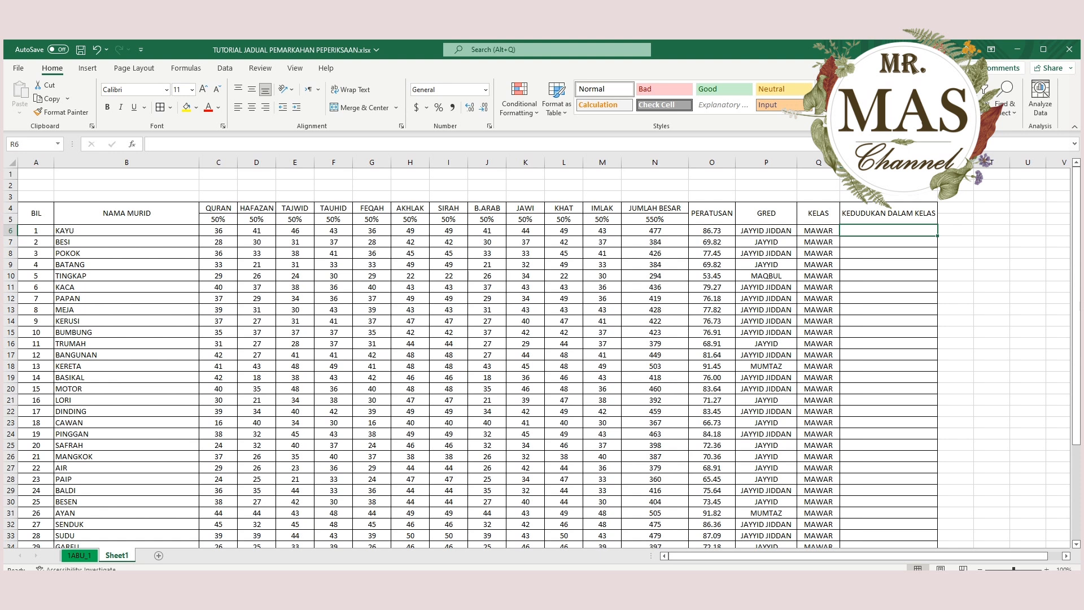
type("=")
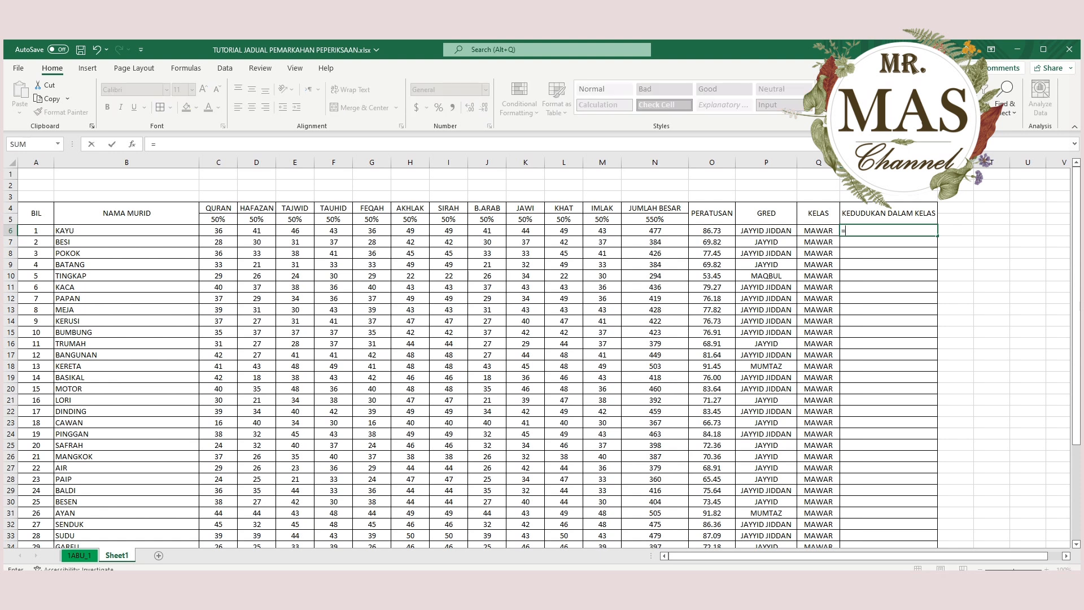
type("RANK(")
left_click(711, 230)
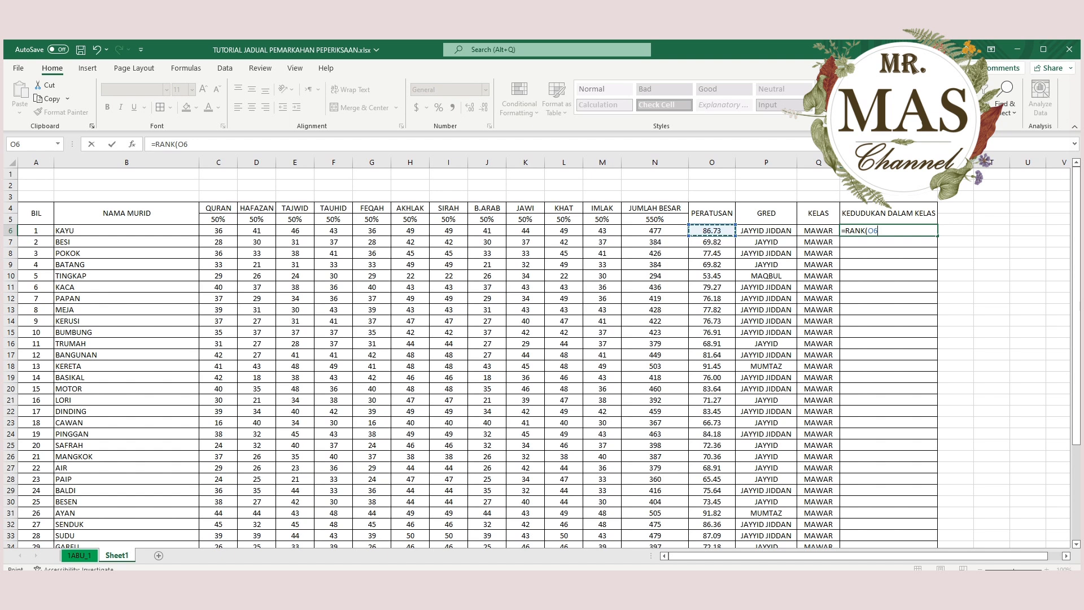
Complete the rank formula in R6 with the absolute range, as =RANK(O6,$O$6:$O$37).
type(",")
left_click_drag(712, 230, 711, 434)
left_click_drag(712, 524, 711, 525)
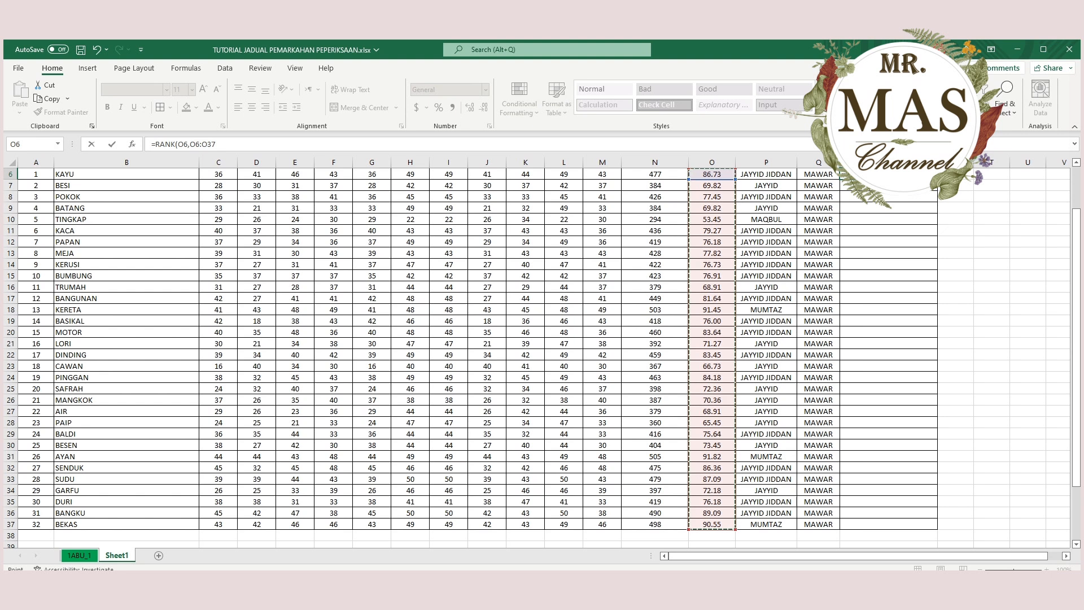
type(")")
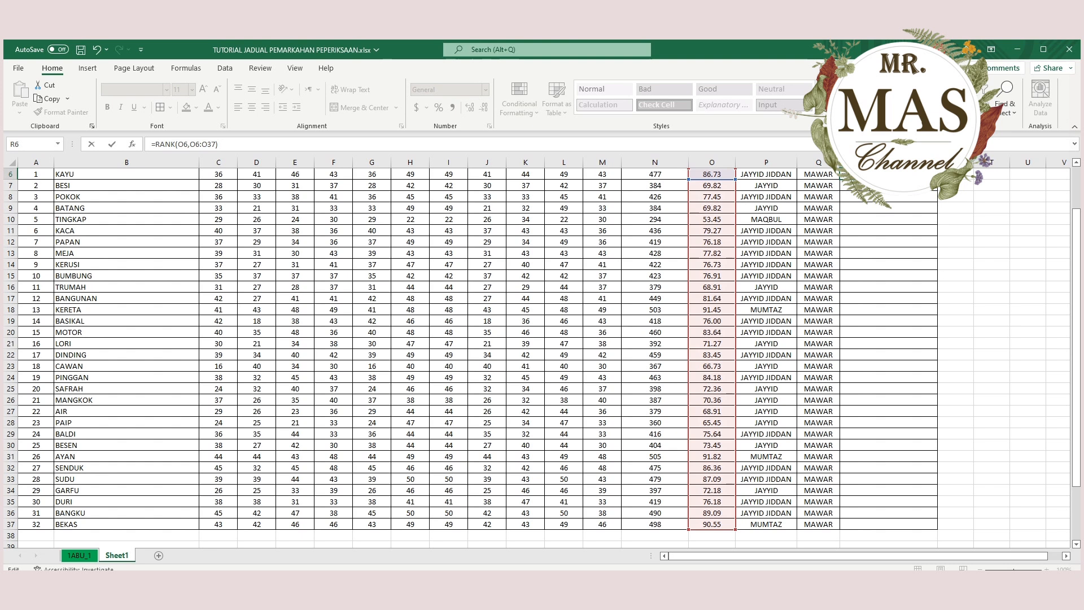
key("F4")
key("F4")
key("Return")
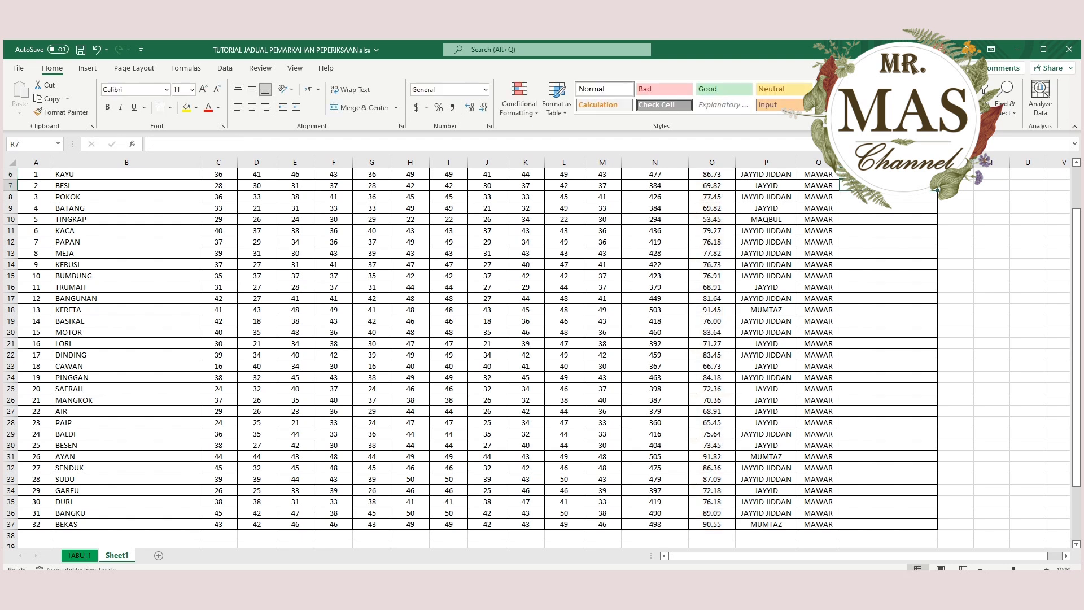
Fill the RANK formula from R6 down the KEDUDUKAN DALAM KELAS column to R37.
left_click(888, 175)
scroll(888, 181, "up", 2)
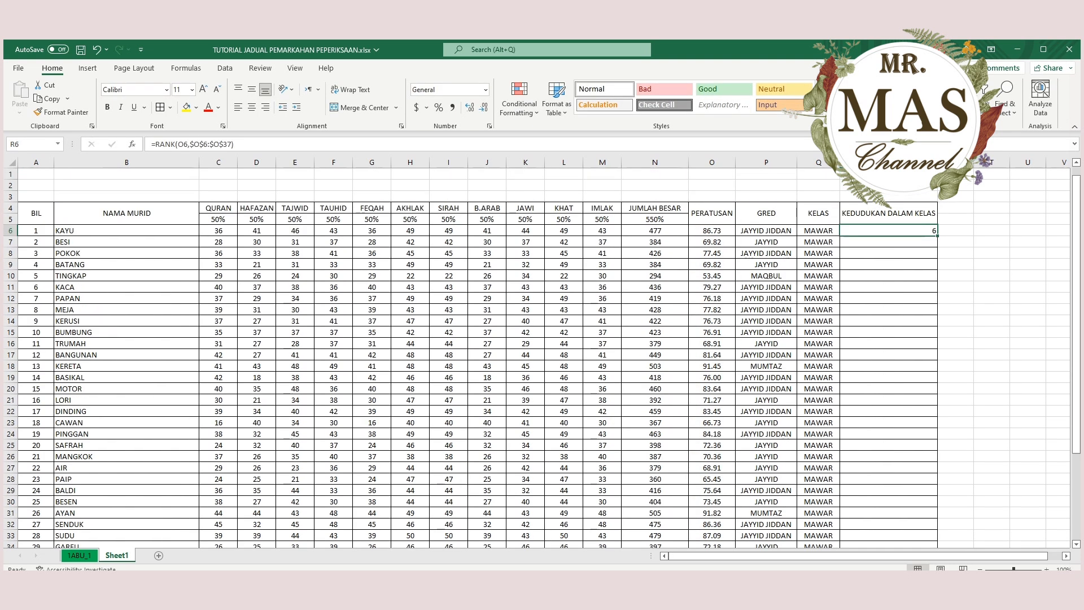
scroll(888, 181, "down", 1)
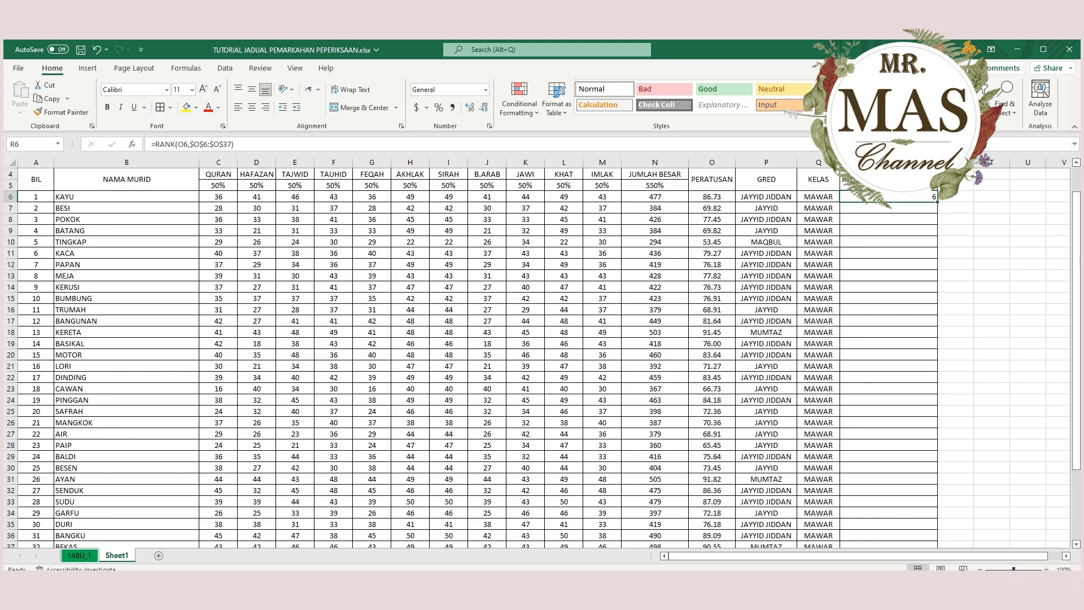
left_click_drag(937, 202, 937, 518)
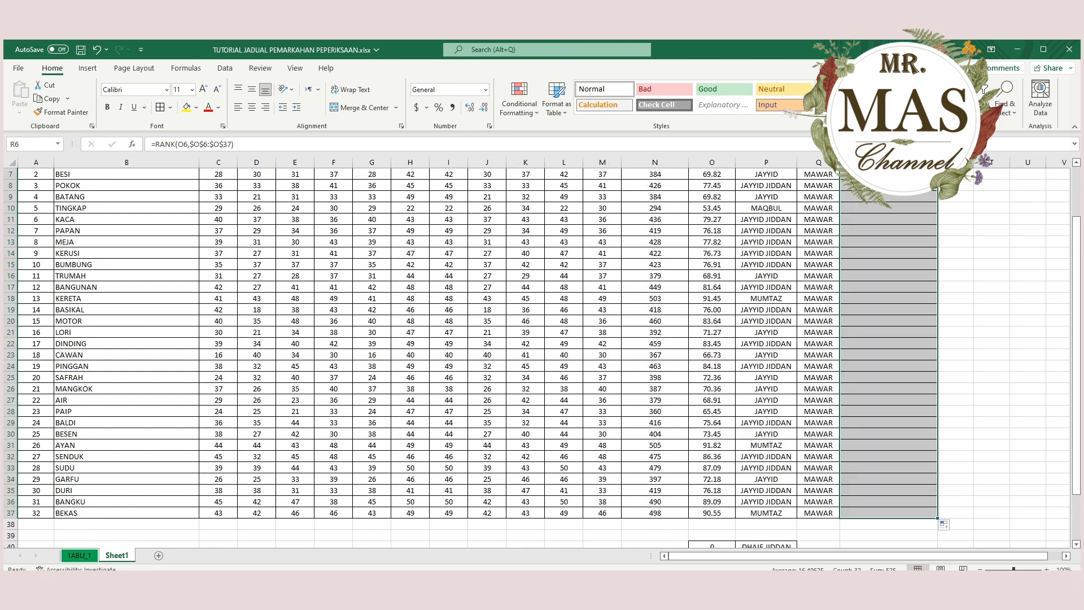
Look over the filled ranks and highlight rows 31 and 18 to check the top-ranked pupils.
scroll(542, 338, "up", 2)
scroll(542, 338, "down", 2)
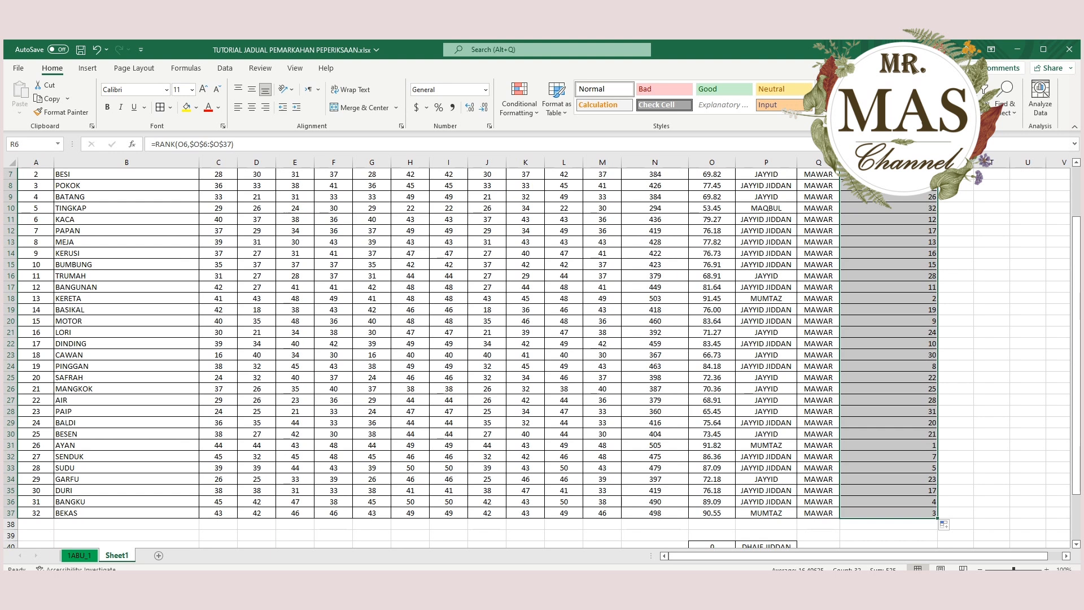
left_click(888, 445)
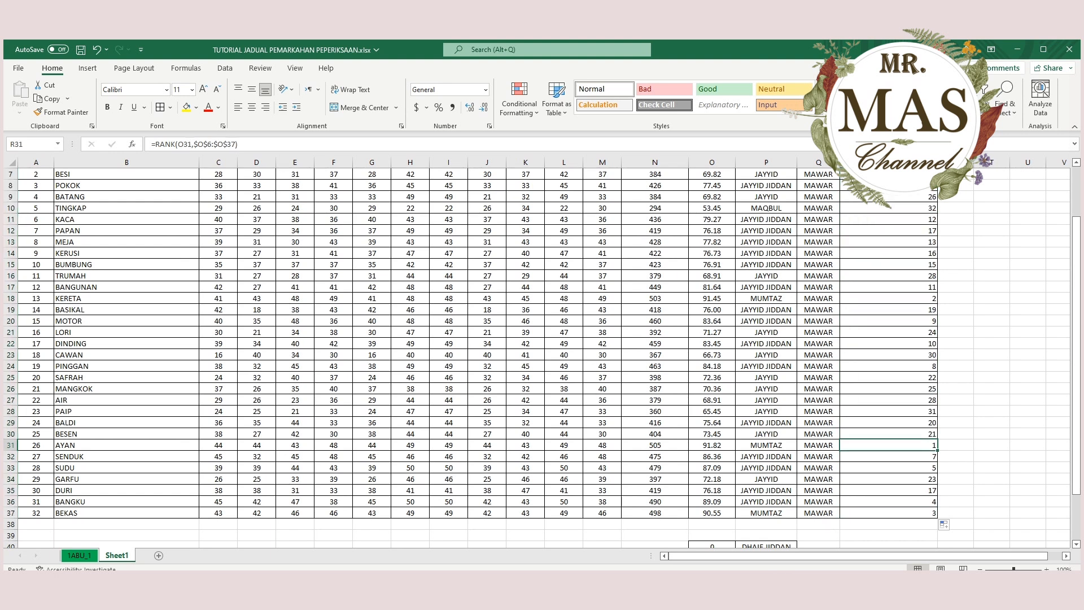
left_click(10, 445)
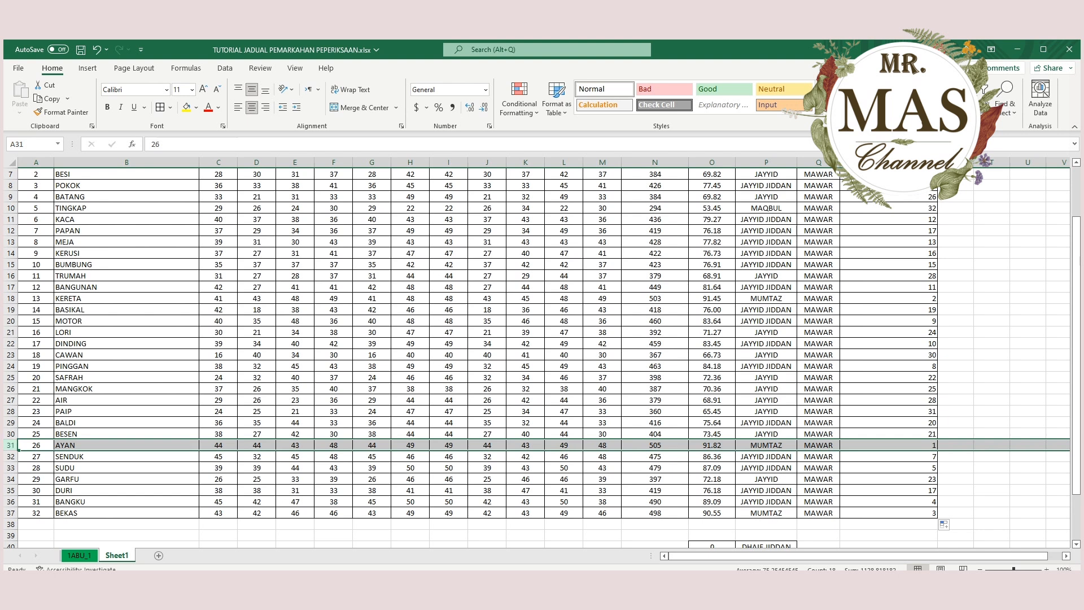
left_click(11, 298)
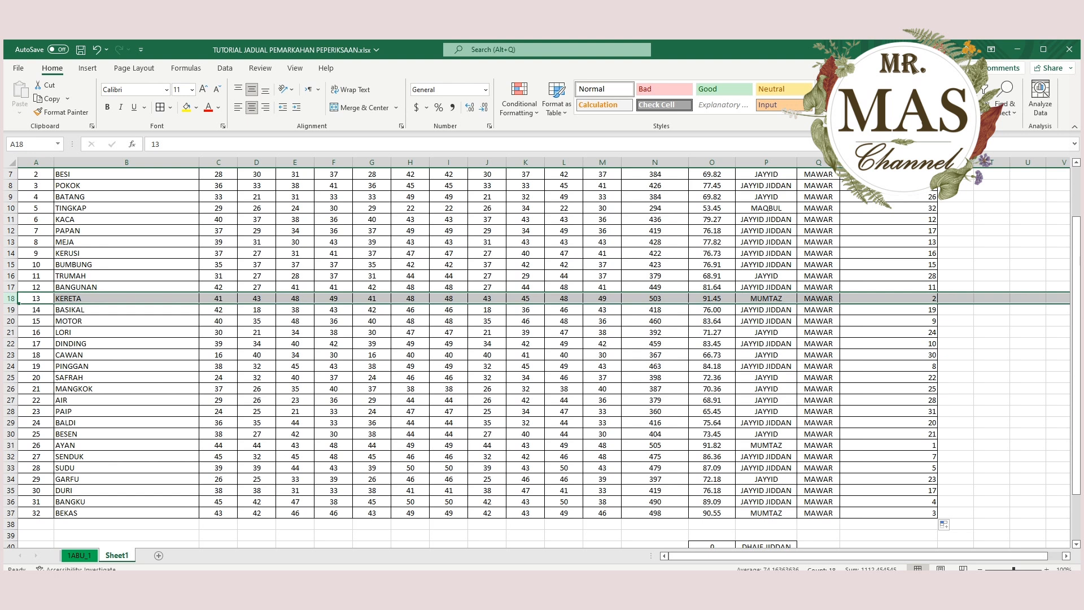
Narrow column R so the KEDUDUKAN DALAM KELAS heading wraps onto two lines.
scroll(537, 350, "up", 2)
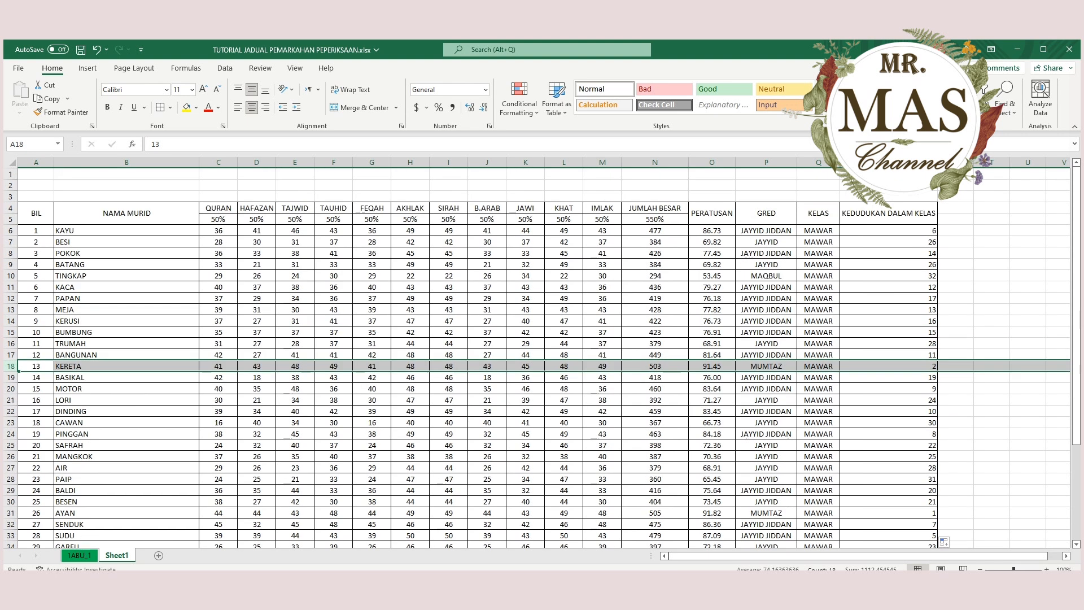
left_click(888, 213)
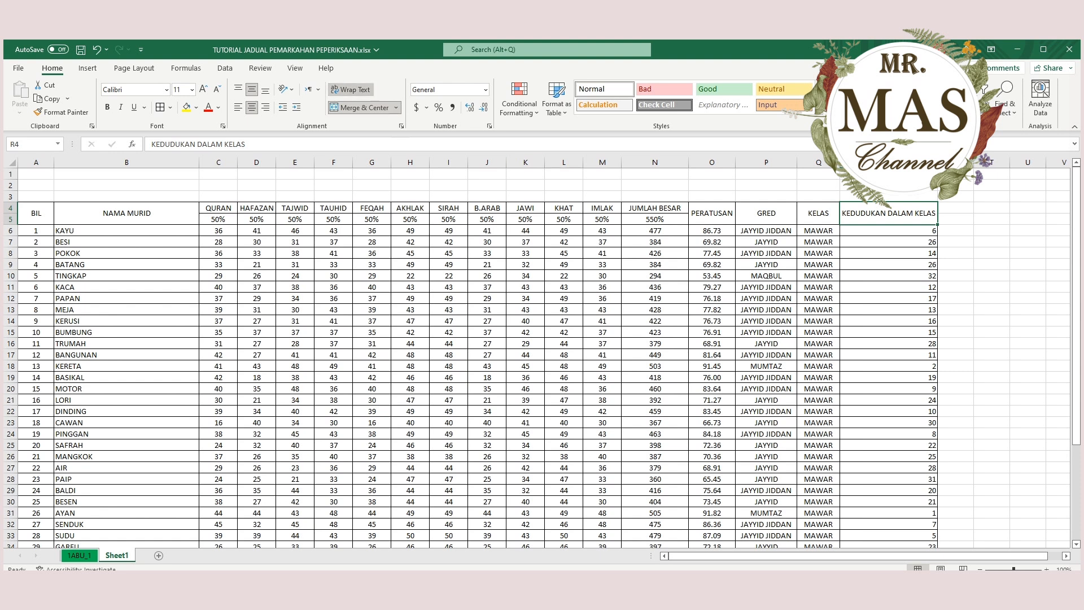
left_click_drag(938, 162, 899, 163)
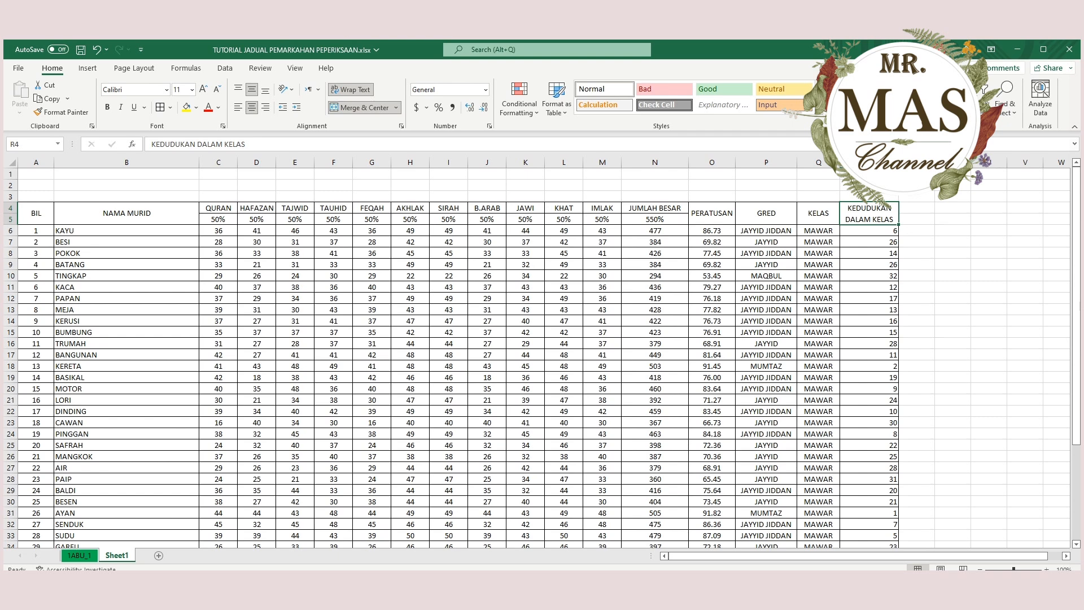
Centre the rank values in R6:R37 both vertically and horizontally, and clear the selection.
scroll(537, 359, "down", 3)
scroll(537, 359, "up", 3)
left_click_drag(869, 231, 869, 524)
left_click(251, 89)
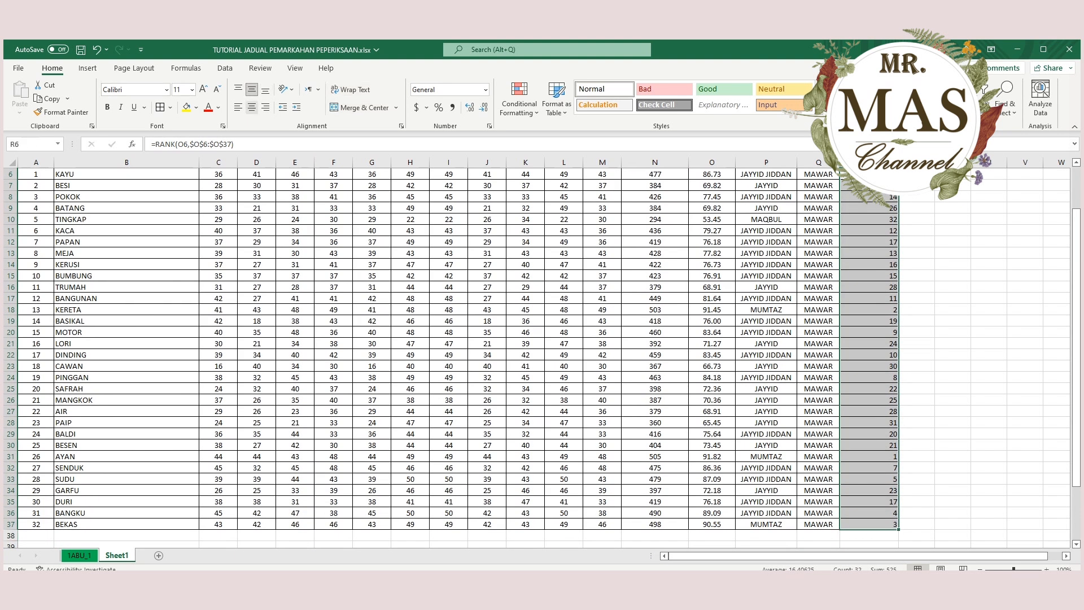
left_click(252, 107)
scroll(537, 359, "up", 2)
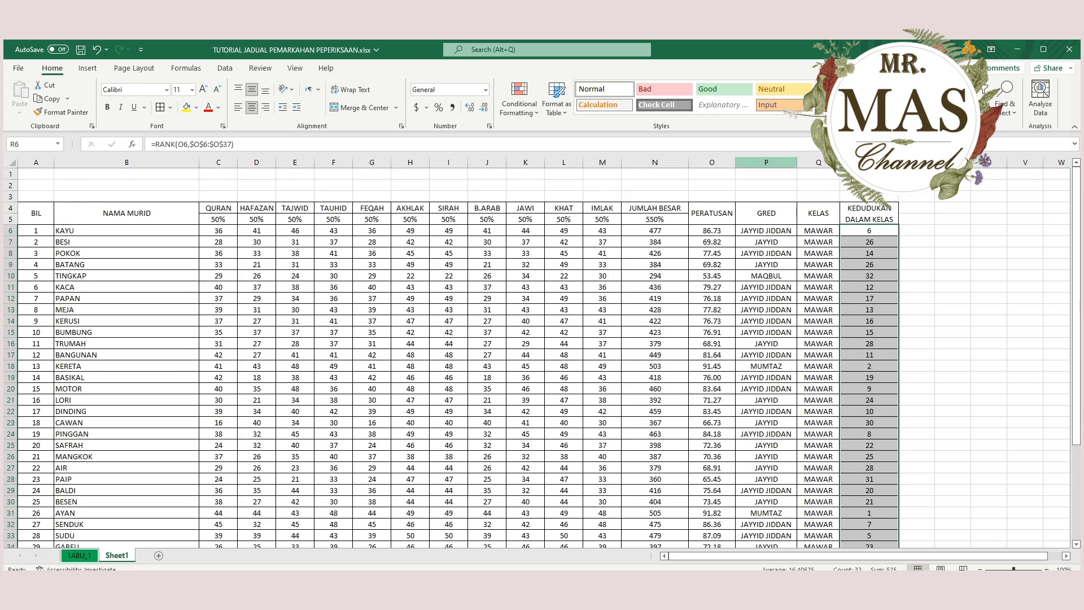
left_click_drag(916, 264, 916, 254)
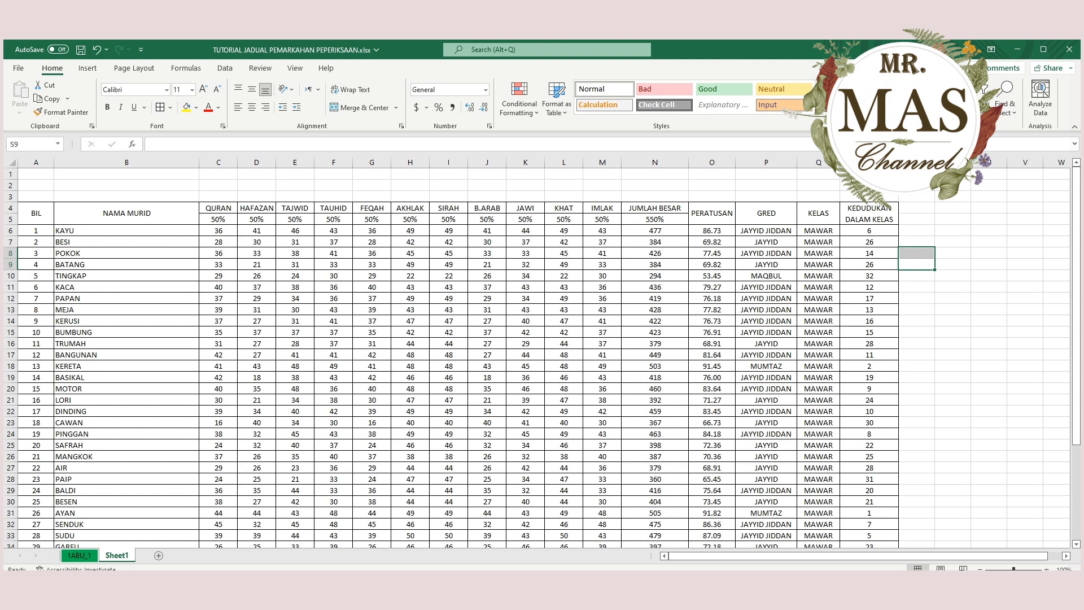
left_click(295, 196)
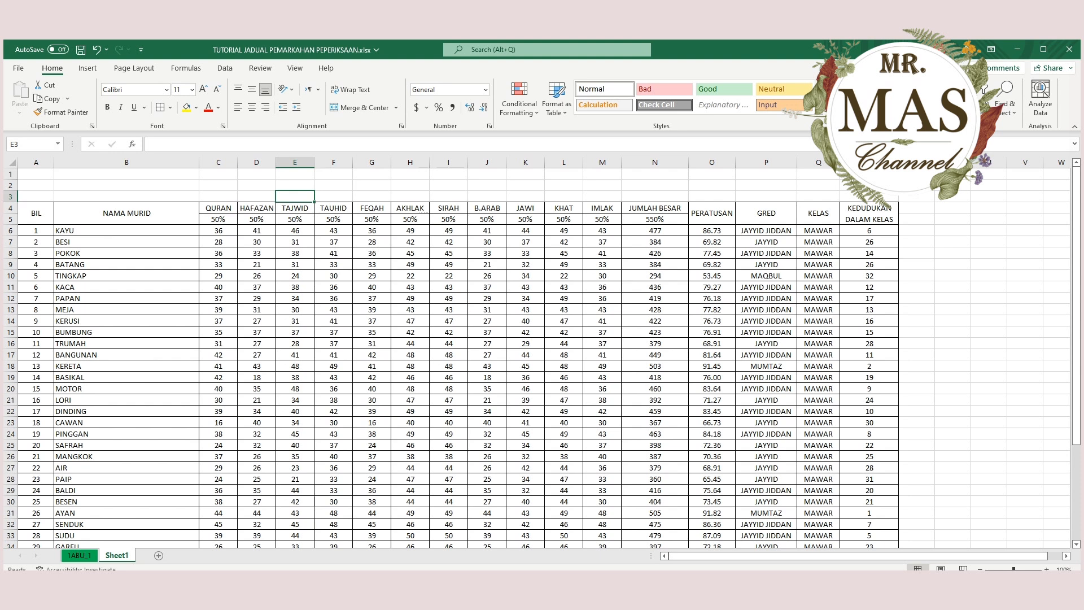